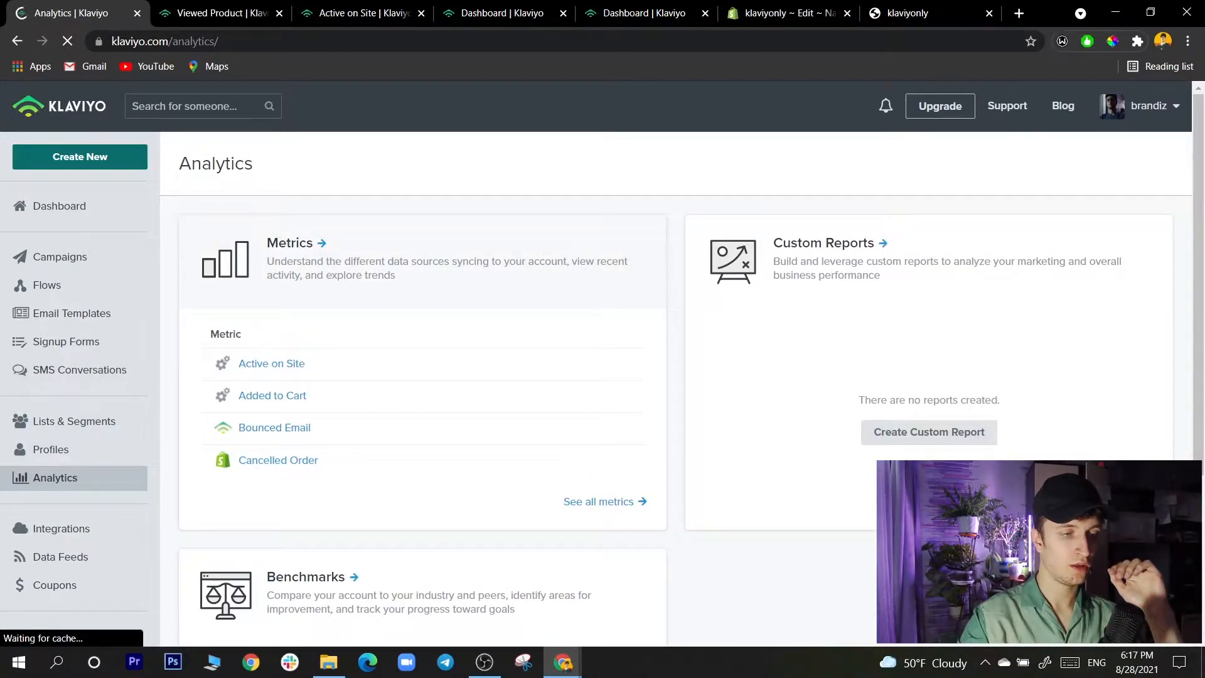
# - Open the Metrics list in Analytics and show the activity feed of the Active on Site metric
pyautogui.click(290, 243)
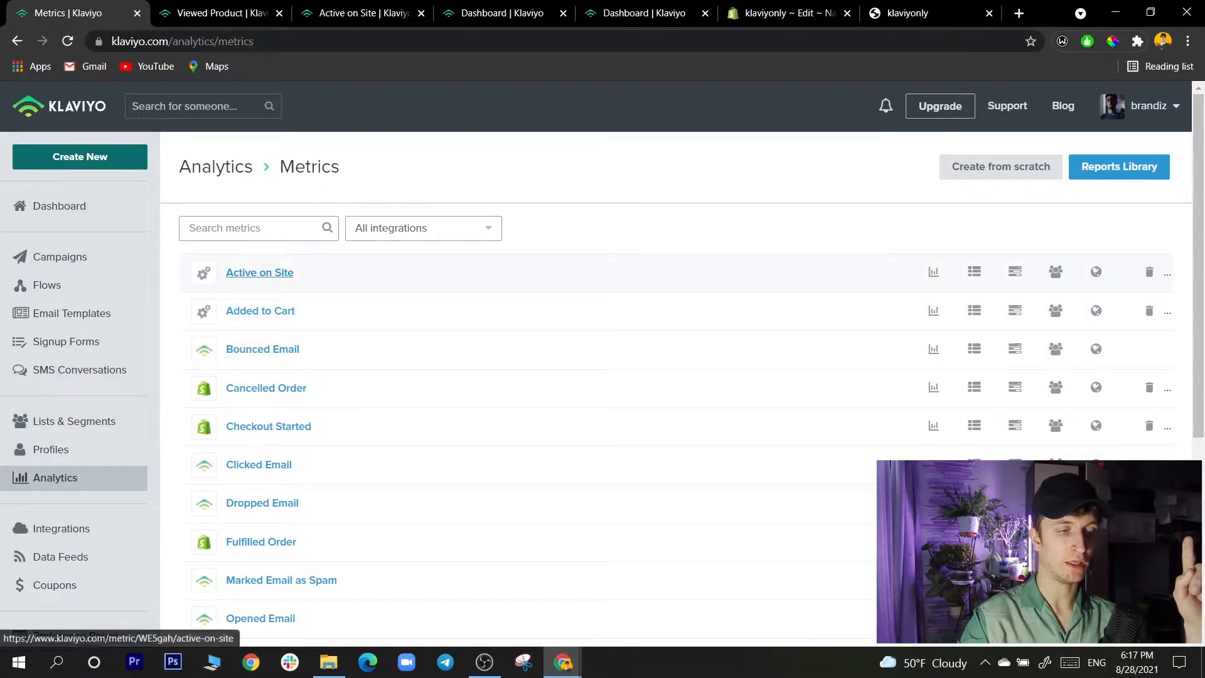
pyautogui.hotkey('ctrl', 'Tab')
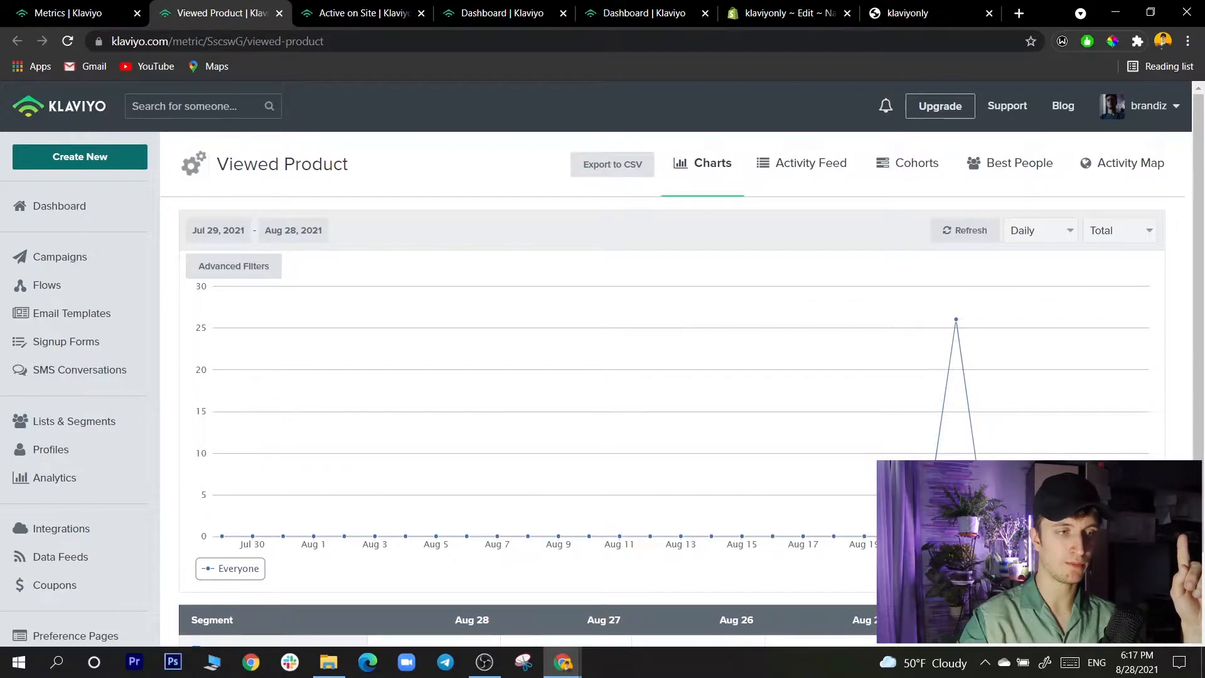
pyautogui.hotkey('ctrl', 'Tab')
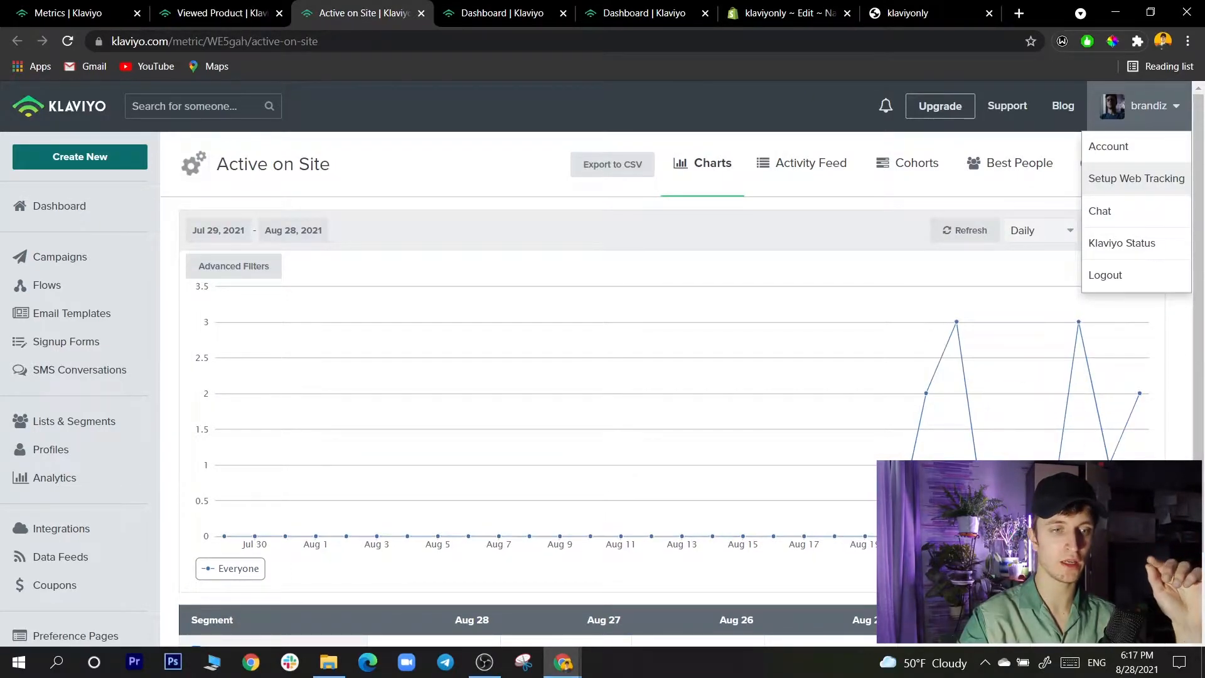
pyautogui.click(801, 162)
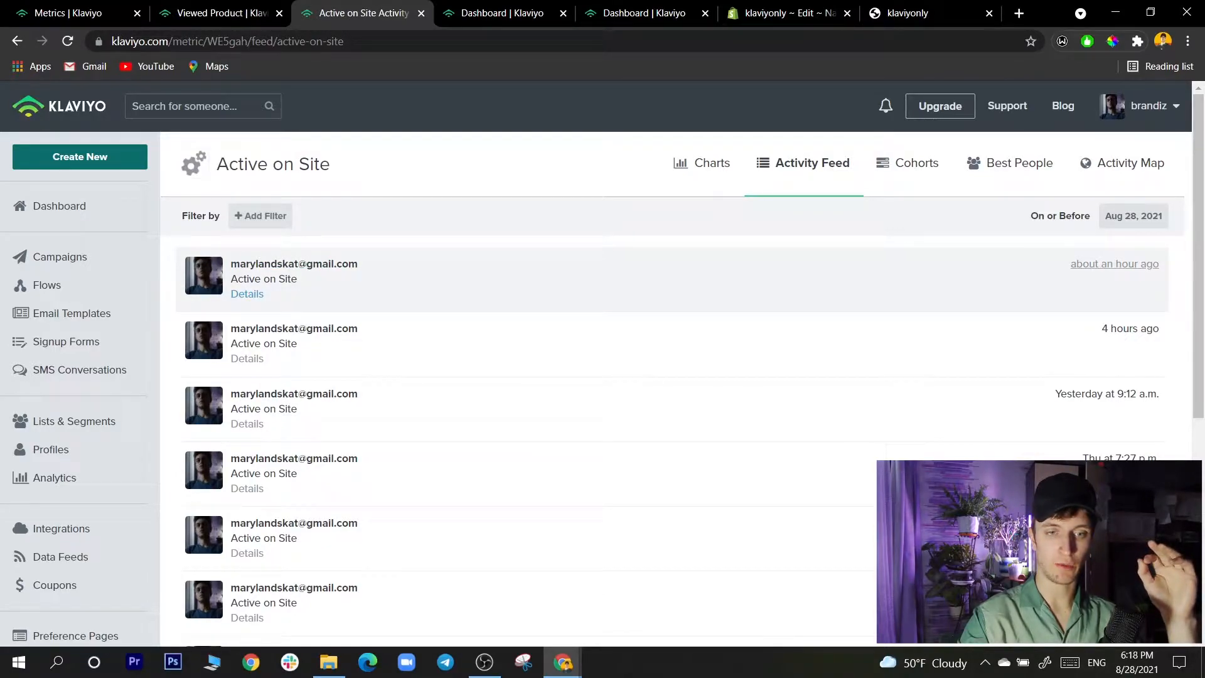
# - Examine the klaviyonly storefront home page alongside the Active on Site activity feed
pyautogui.click(922, 13)
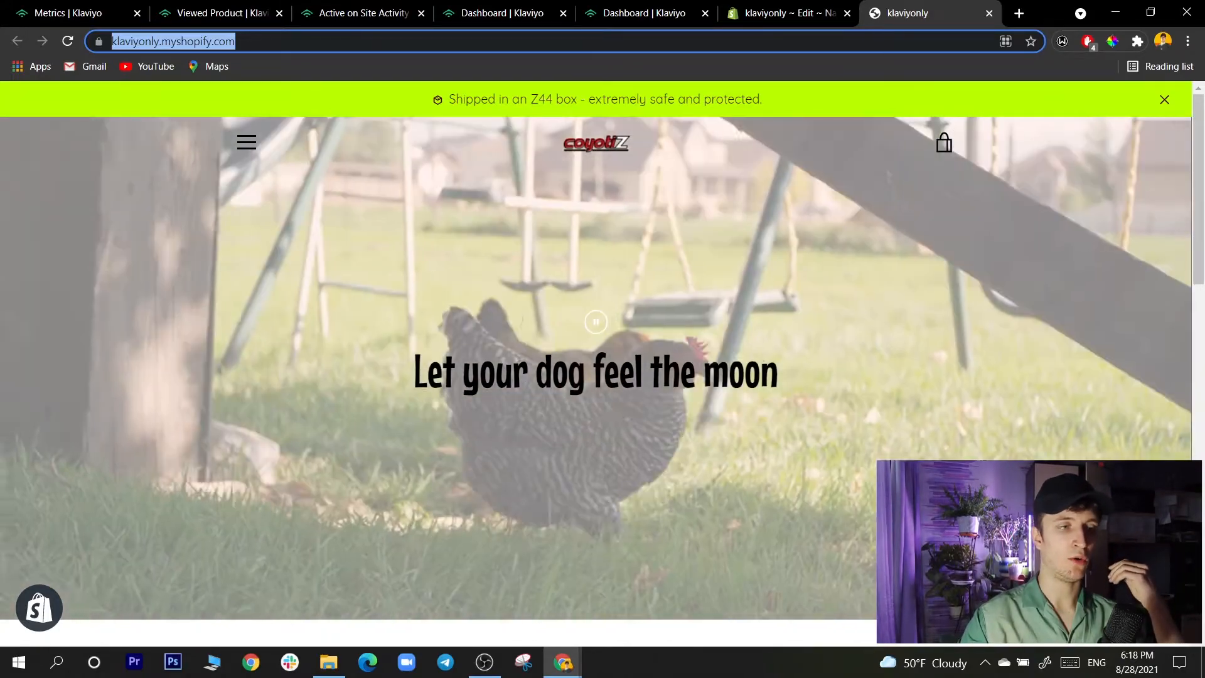
pyautogui.click(220, 13)
pyautogui.hotkey('ctrl', 'shift', 'Tab')
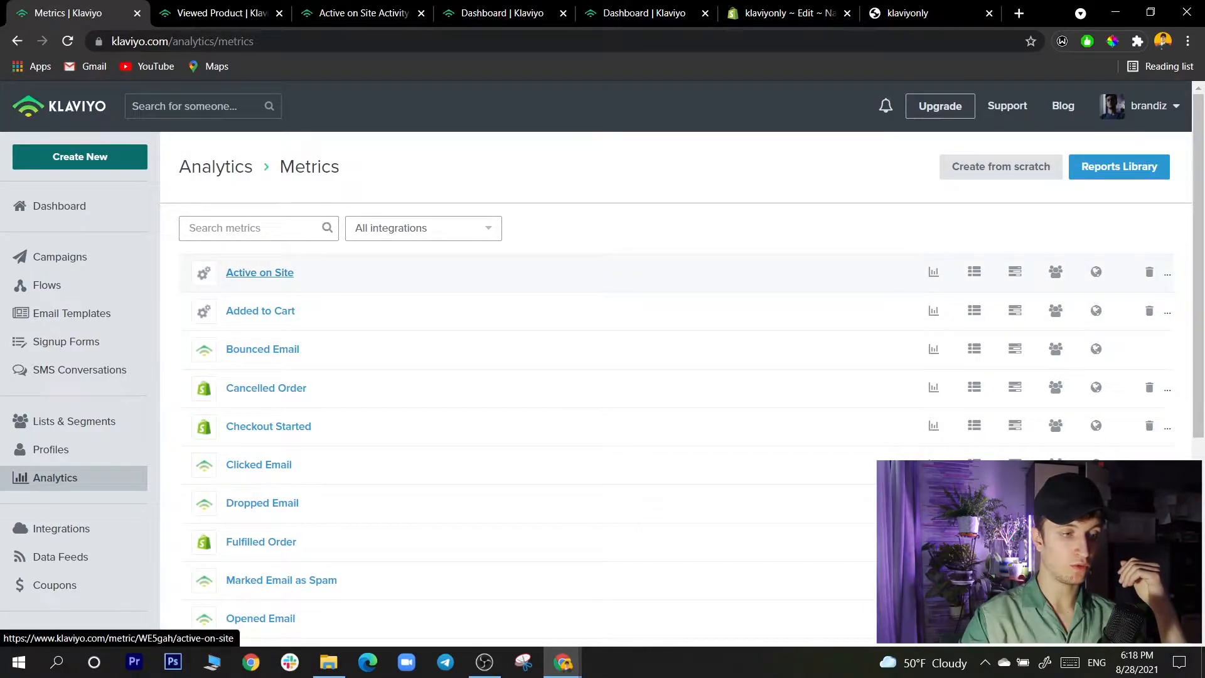
pyautogui.click(363, 13)
pyautogui.click(503, 13)
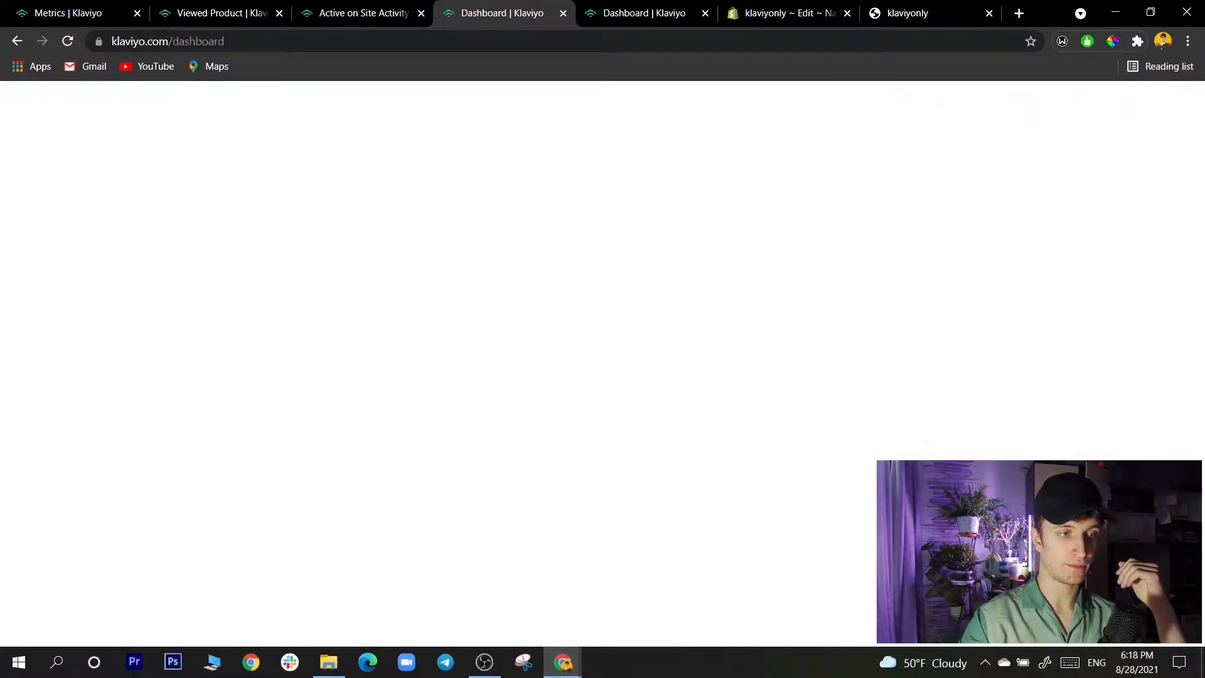
pyautogui.click(363, 13)
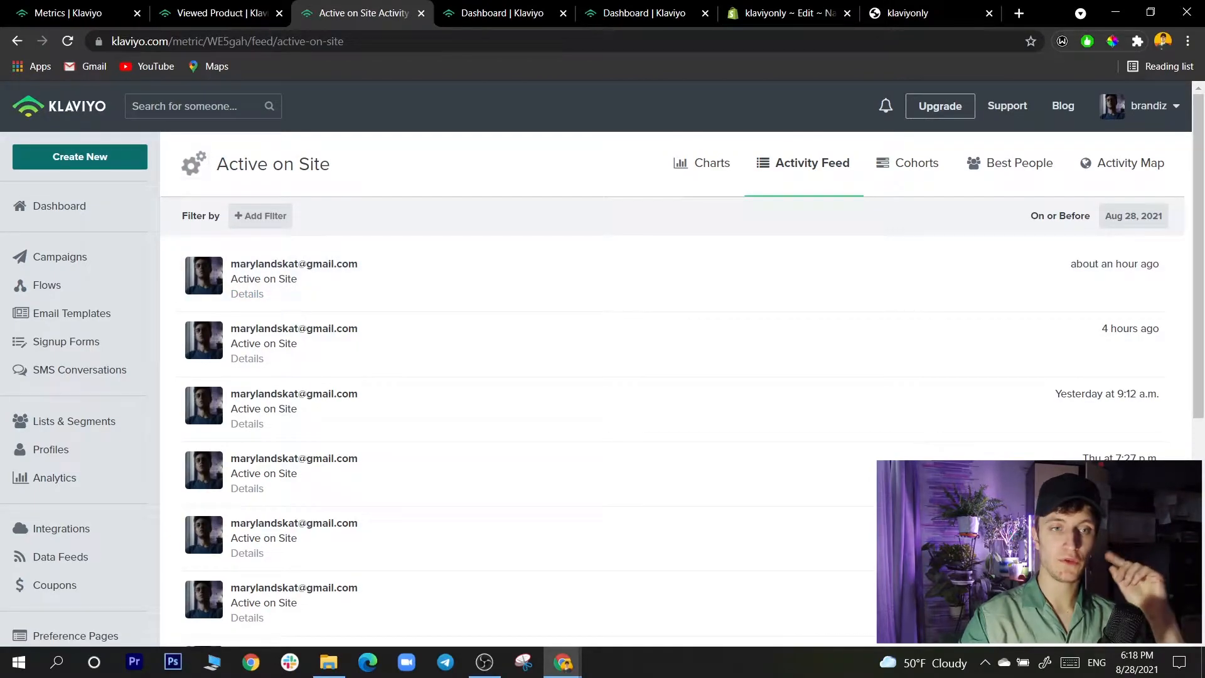
pyautogui.click(908, 13)
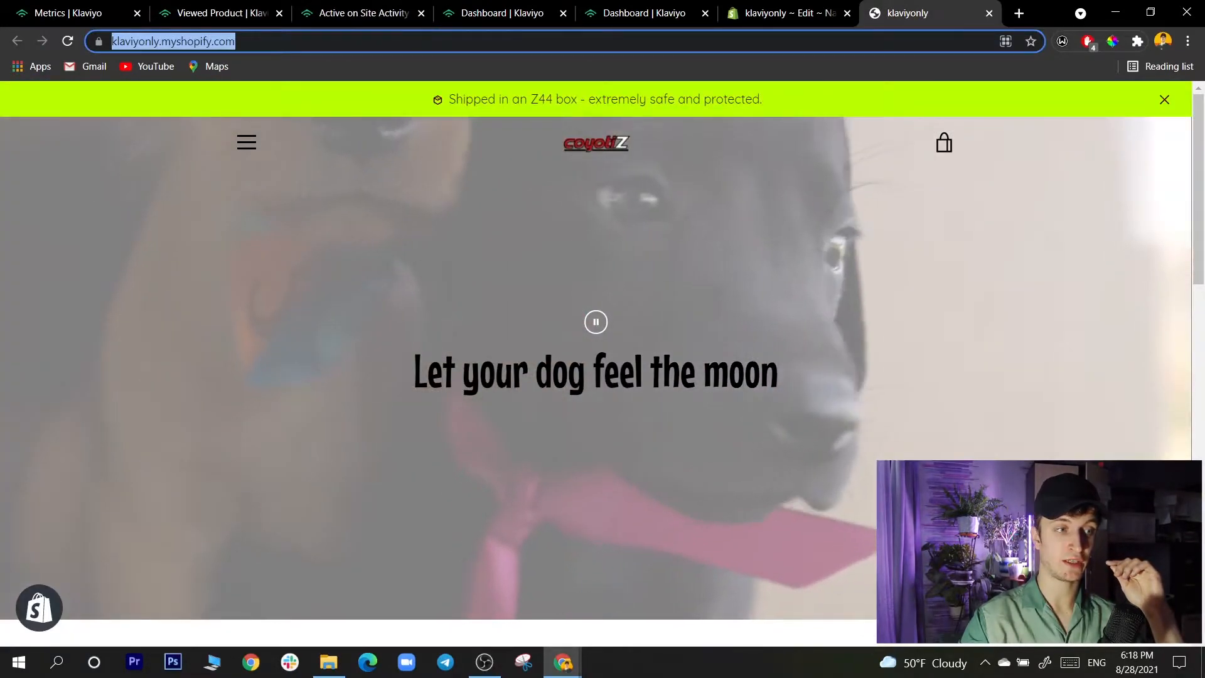
pyautogui.click(221, 13)
pyautogui.hotkey('ctrl', 'Tab')
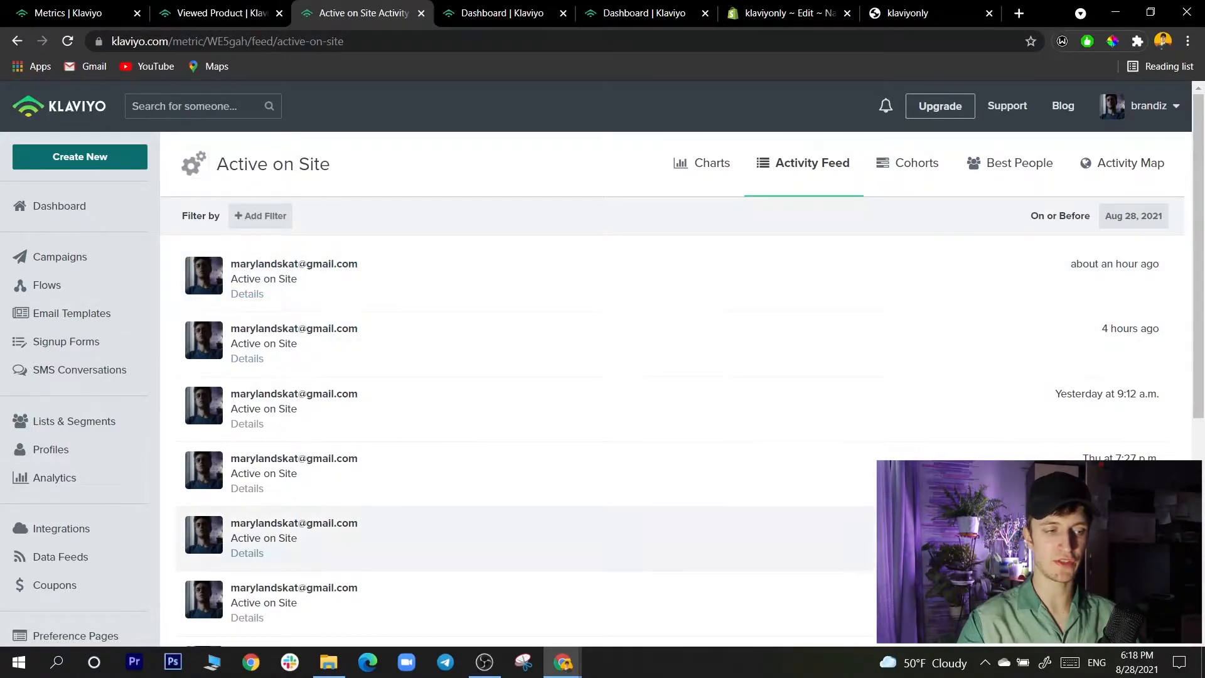
# - Examine the Viewed Product tracking script in the theme's product.liquid file and return to the Active on Site activity feed
pyautogui.click(917, 14)
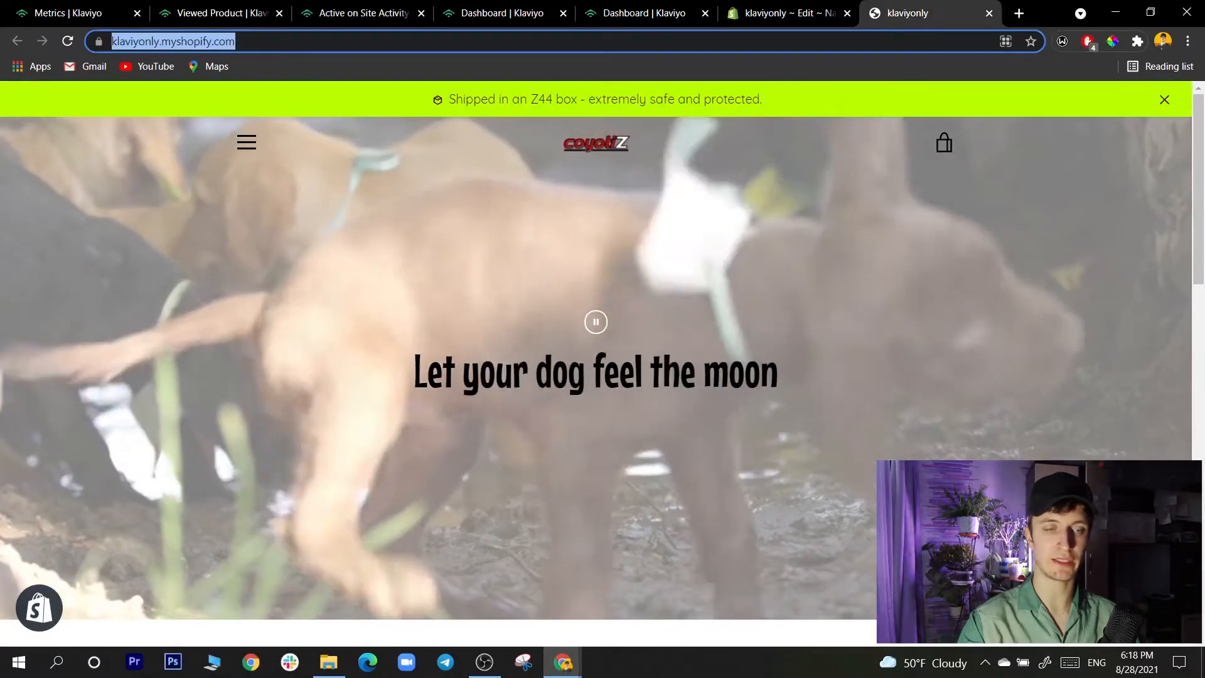
pyautogui.click(789, 13)
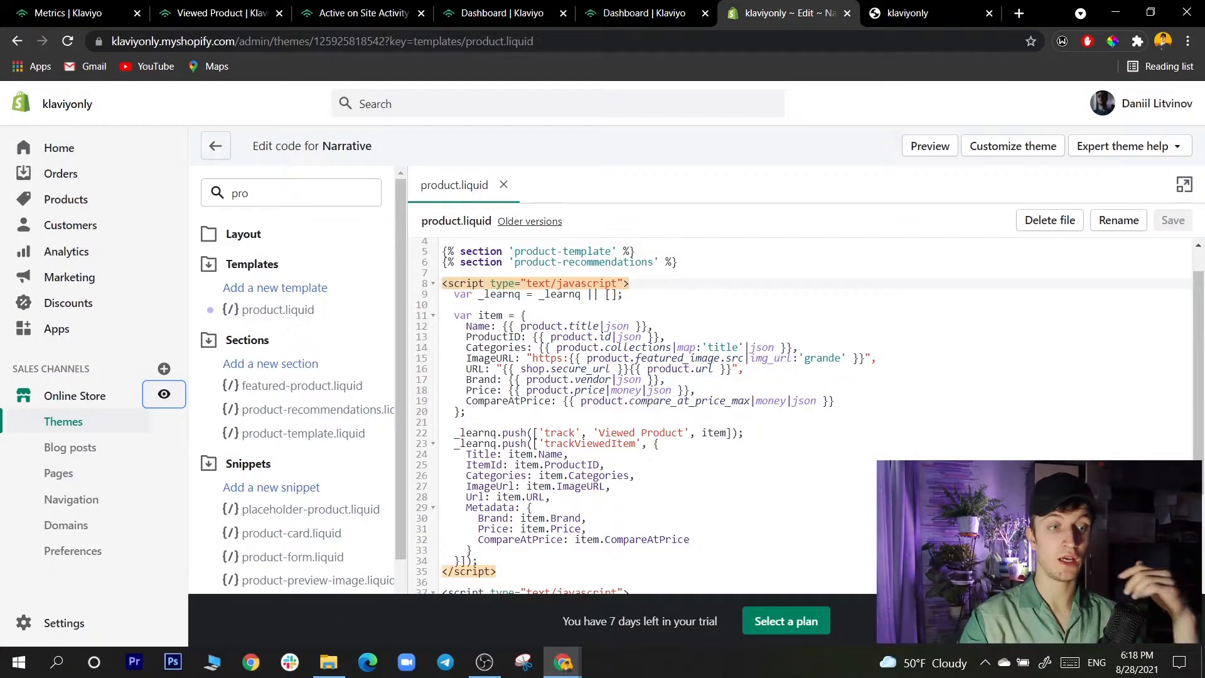
pyautogui.click(362, 13)
pyautogui.click(221, 13)
pyautogui.click(363, 13)
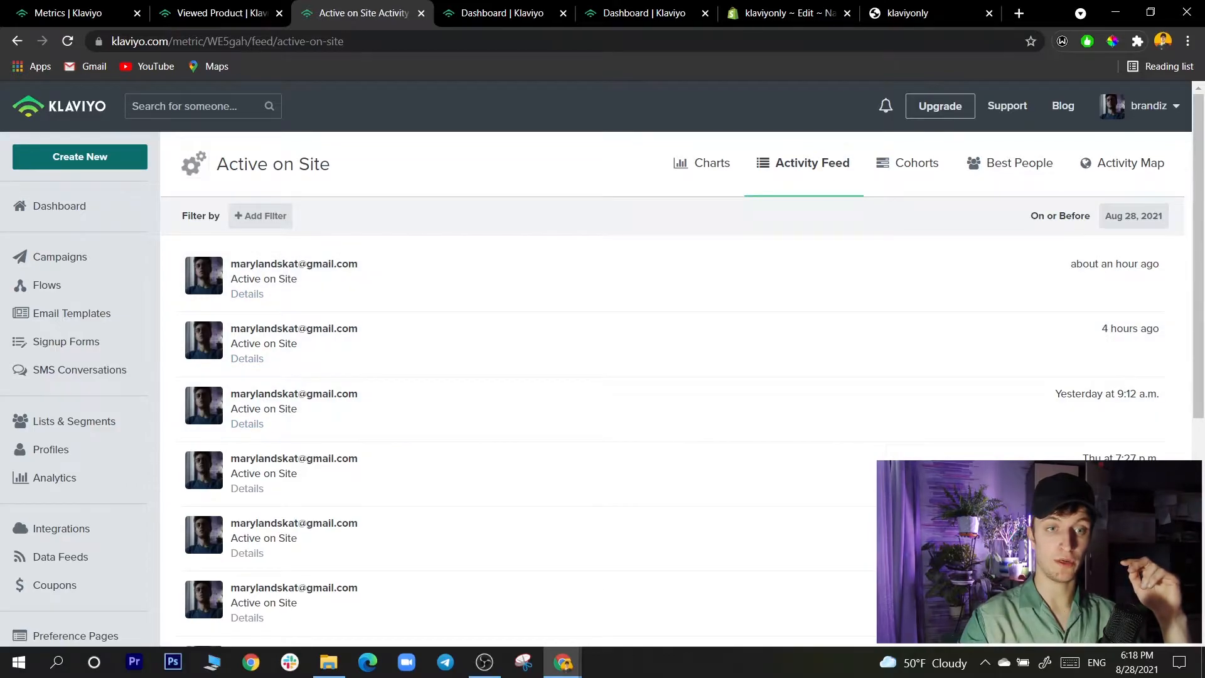
pyautogui.click(908, 13)
pyautogui.click(363, 13)
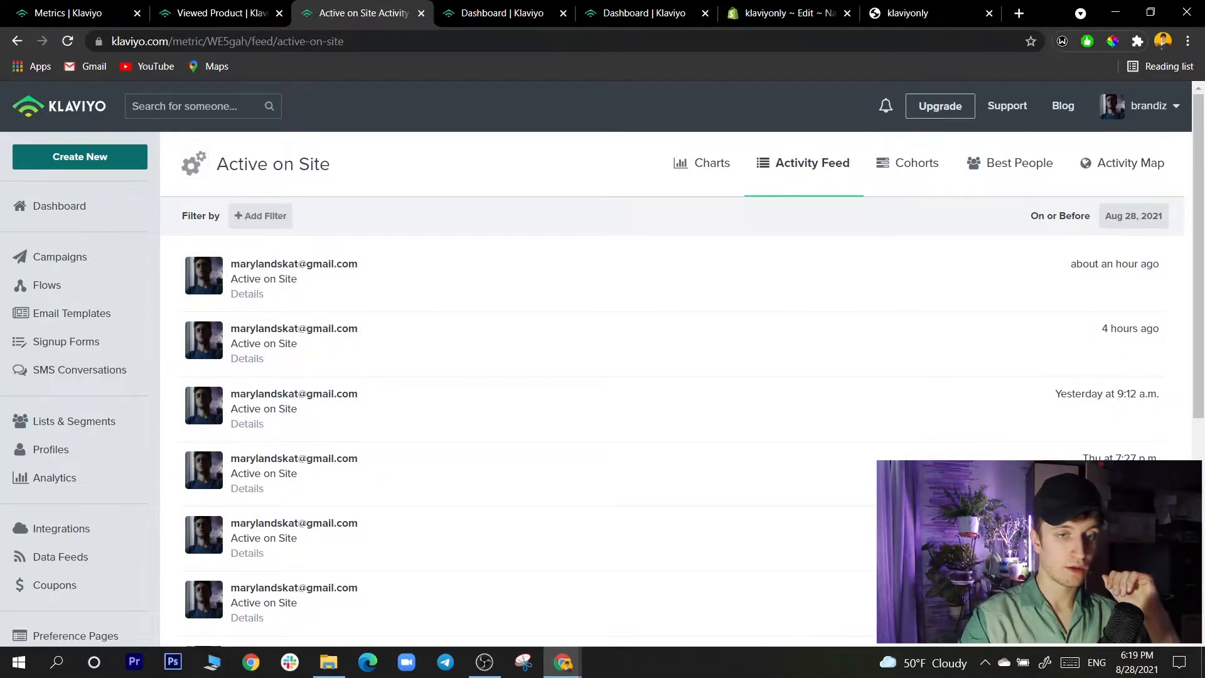
pyautogui.hotkey('ctrl', 'Tab')
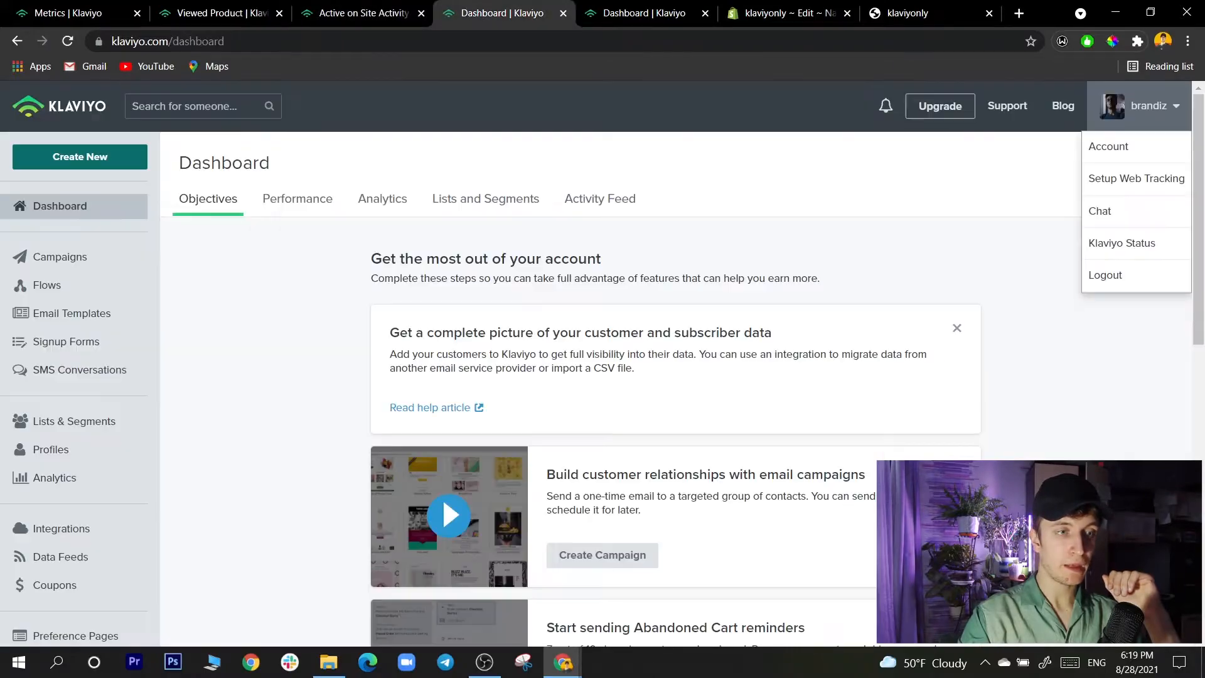
pyautogui.hotkey('ctrl', 'shift', 'Tab')
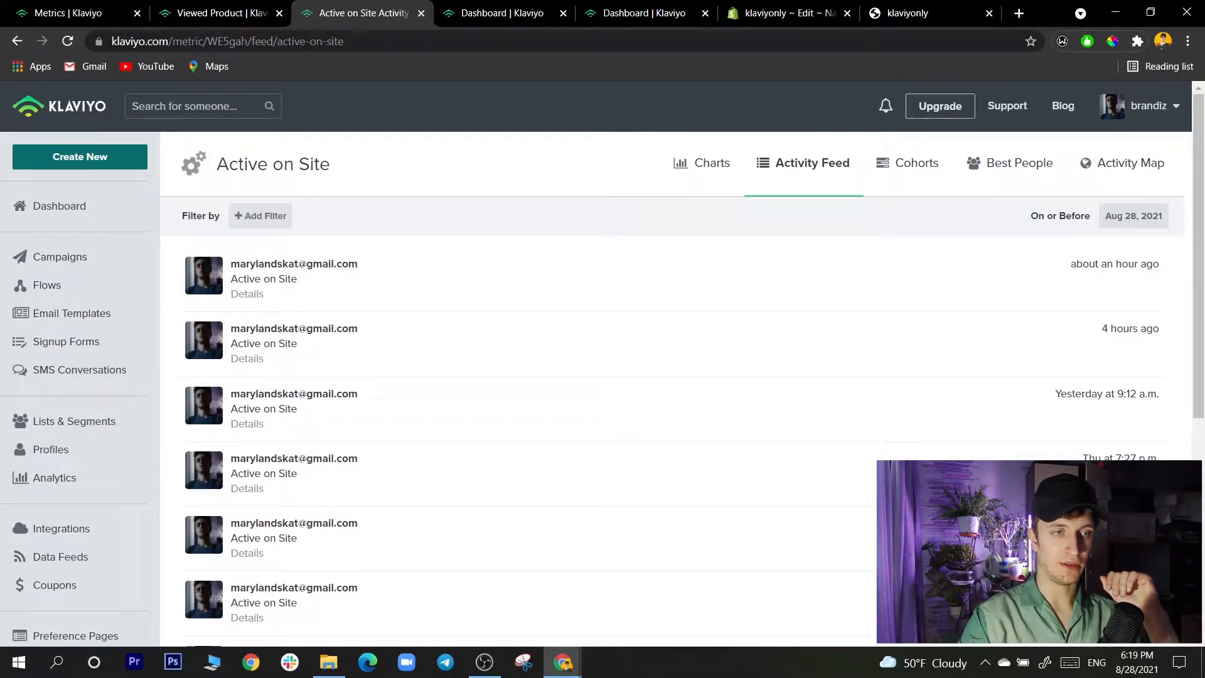
pyautogui.hotkey('ctrl', 'Tab')
pyautogui.hotkey('ctrl', 'shift', 'Tab')
pyautogui.hotkey('ctrl', 'shift', 'Tab')
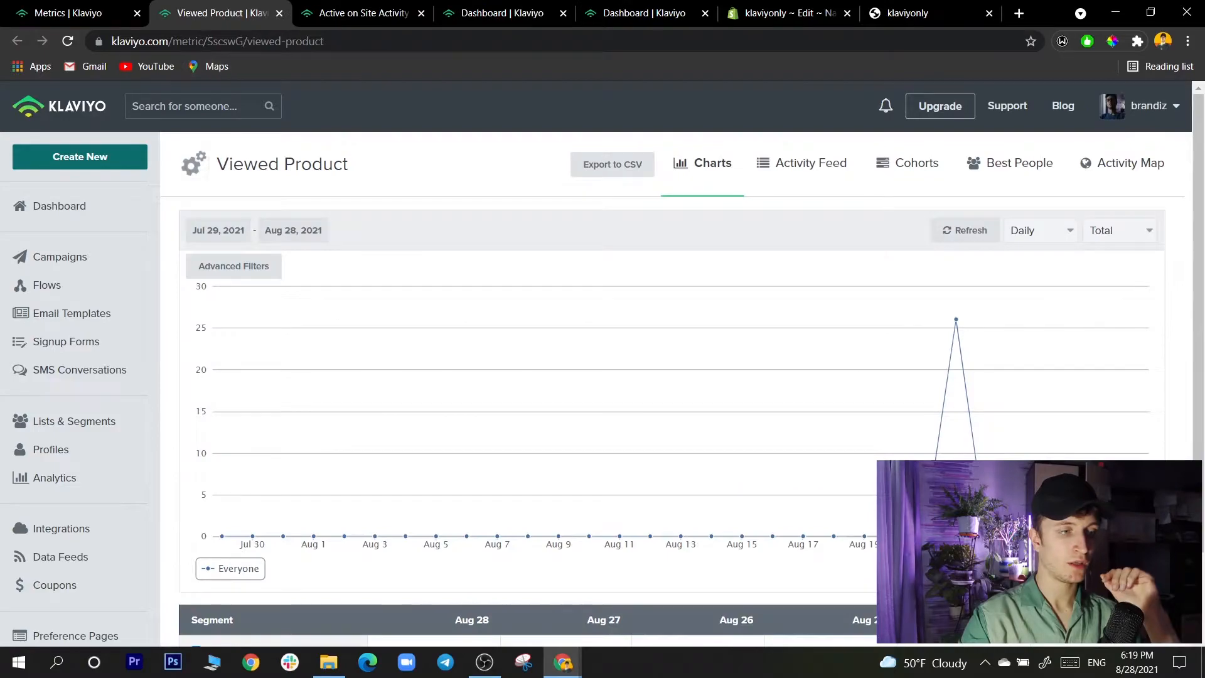
# - Open the Treats (salmon) product page from the storefront's featured collection
pyautogui.hotkey('ctrl', 'shift', 'Tab')
pyautogui.hotkey('ctrl', 'shift', 'Tab')
pyautogui.scroll(-8, 596, 364)
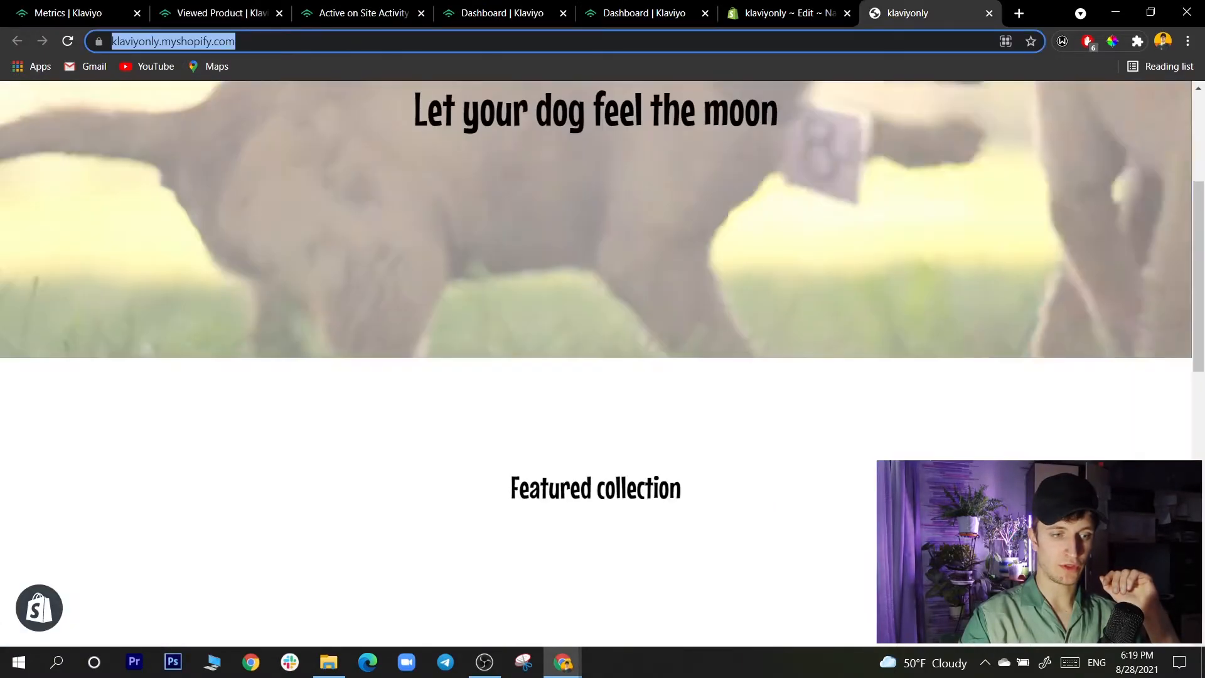
pyautogui.scroll(-4, 596, 364)
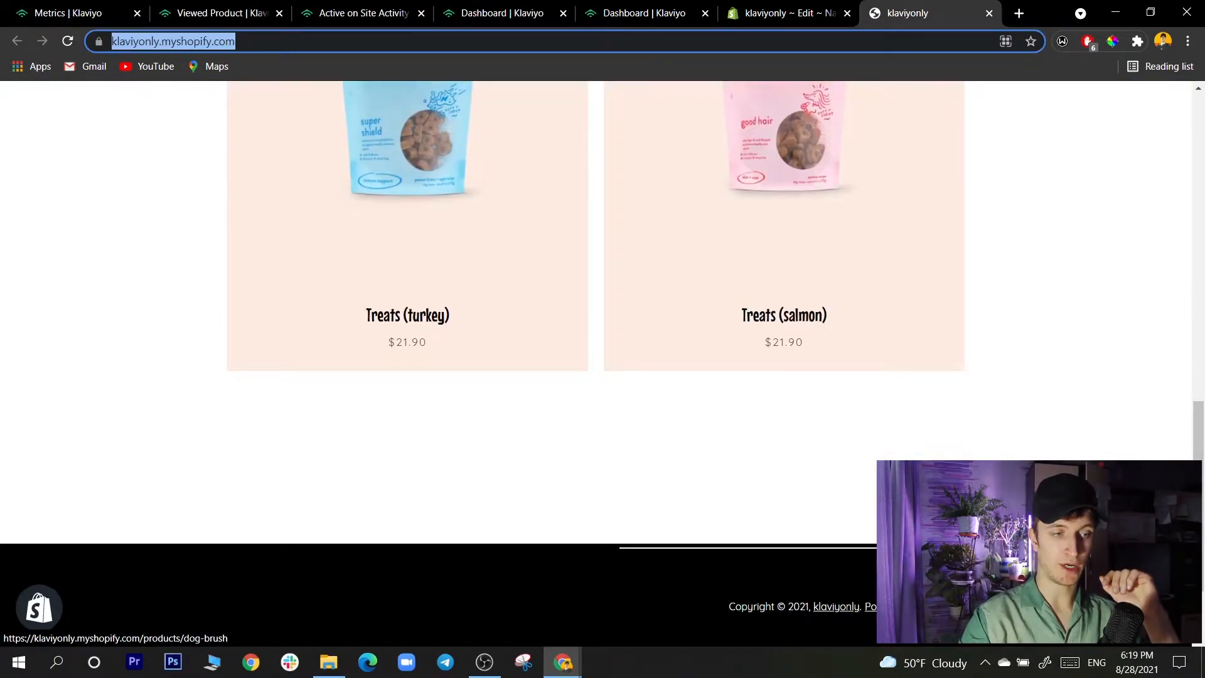
pyautogui.scroll(2, 596, 364)
pyautogui.scroll(2, 597, 364)
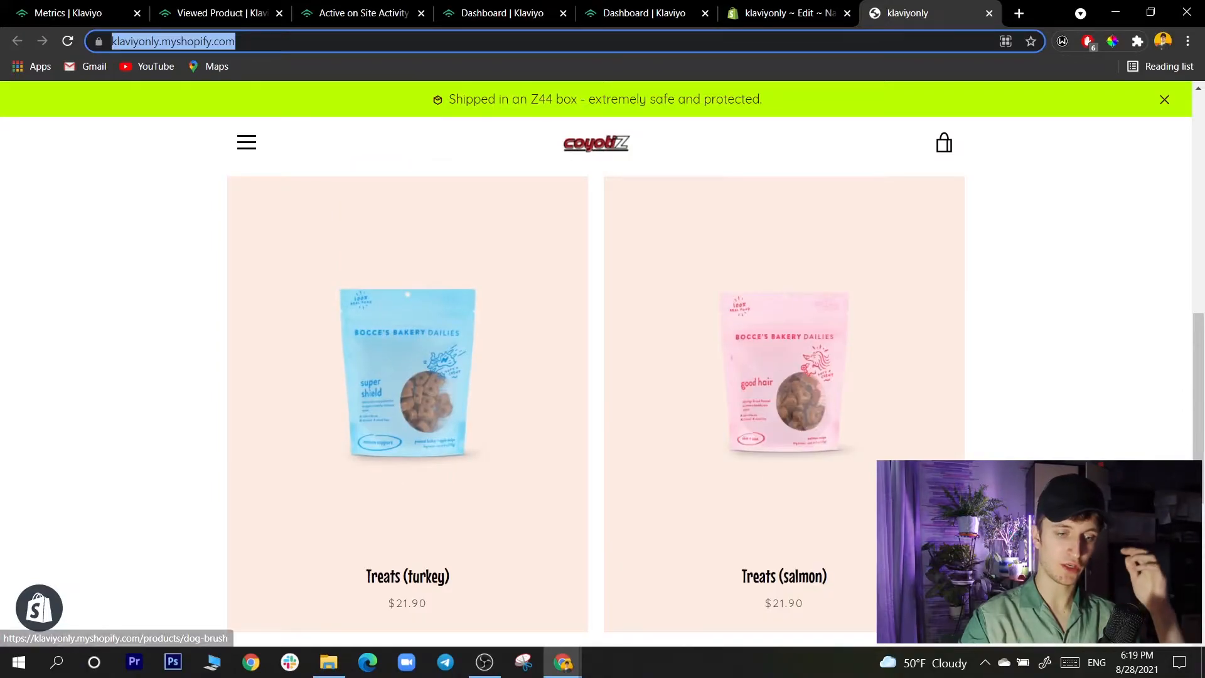
pyautogui.scroll(4, 597, 364)
pyautogui.scroll(-4, 596, 365)
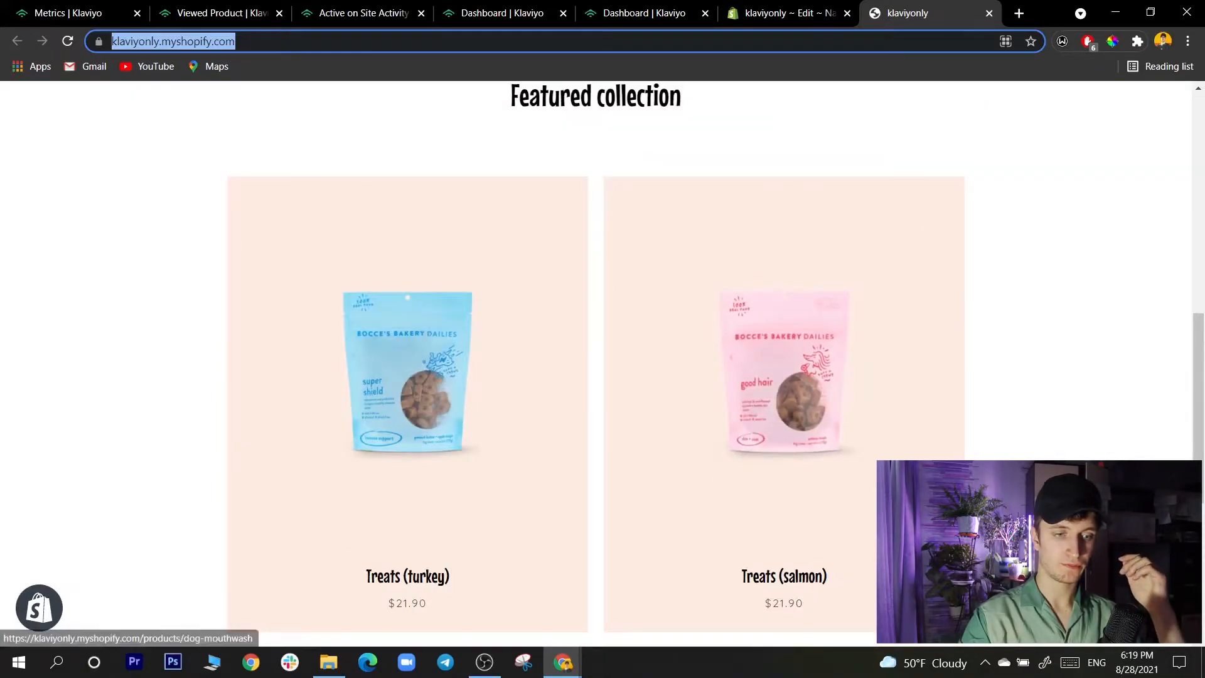
pyautogui.click(784, 389)
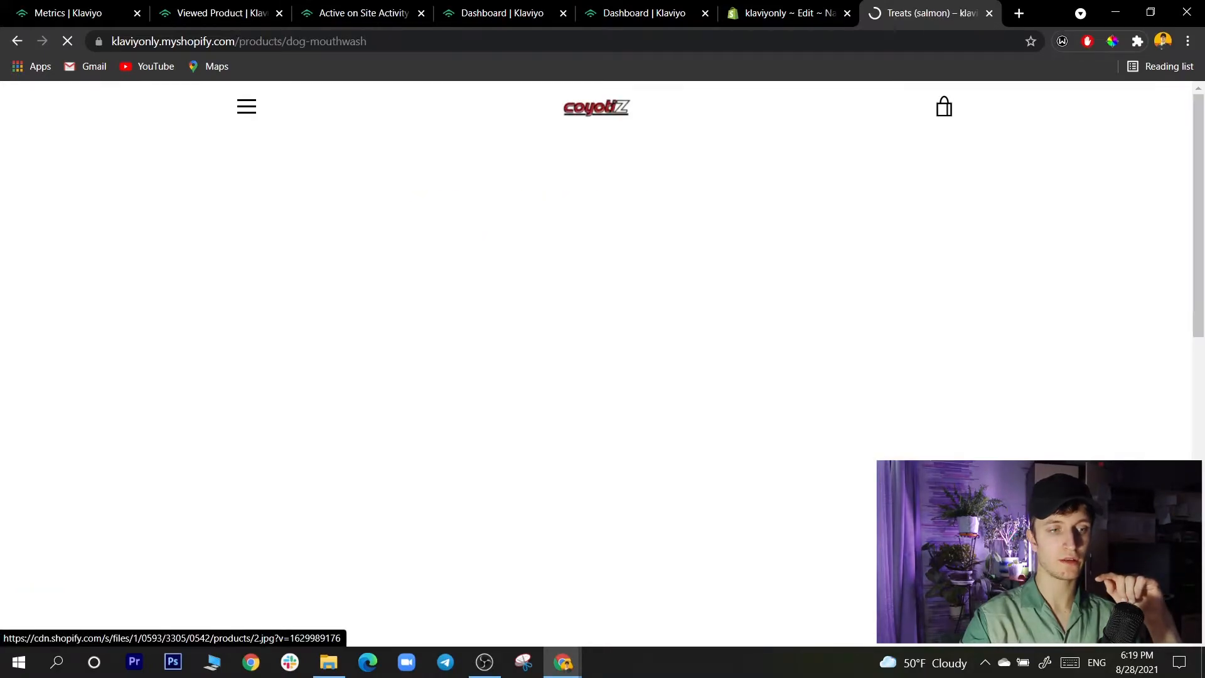
# - Find the Viewed Product metric in the metrics list and show its refreshed activity feed
pyautogui.click(221, 13)
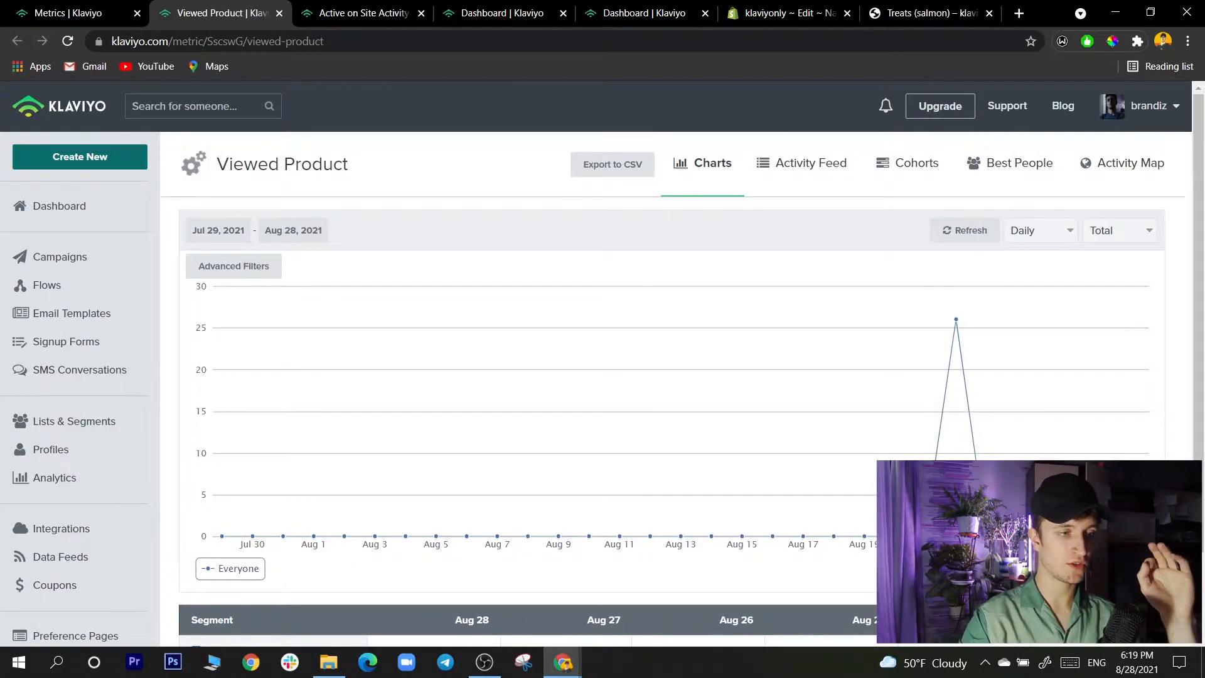
pyautogui.click(67, 13)
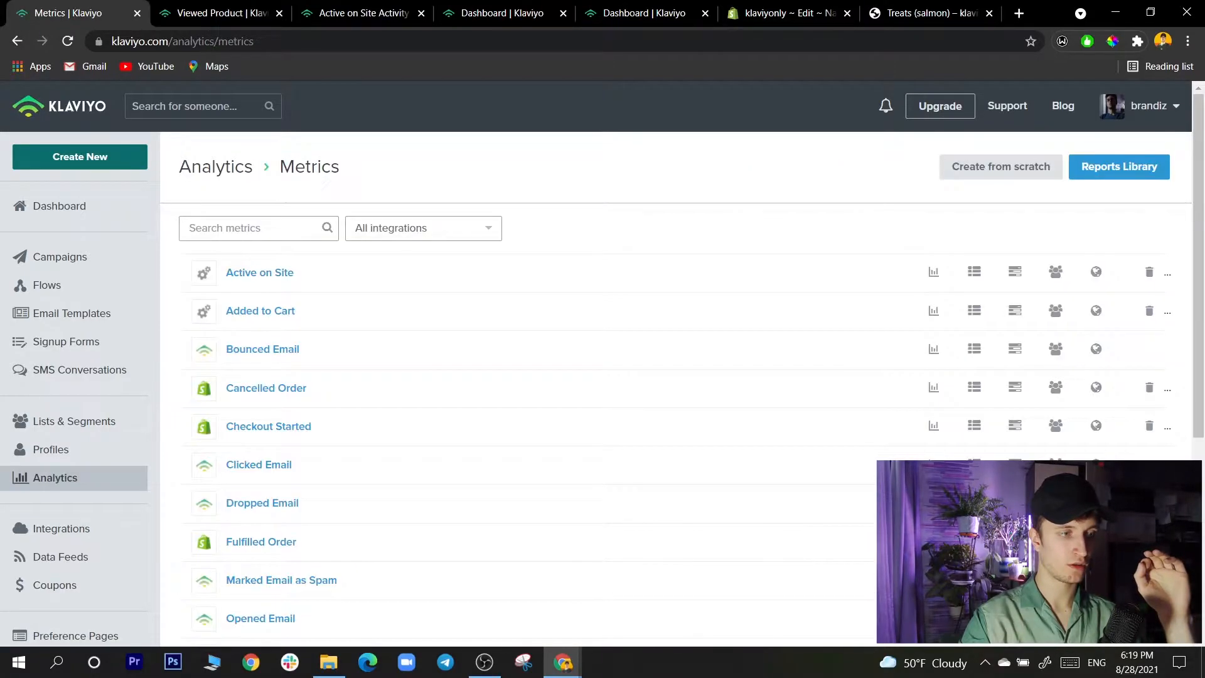
pyautogui.scroll(-5, 603, 376)
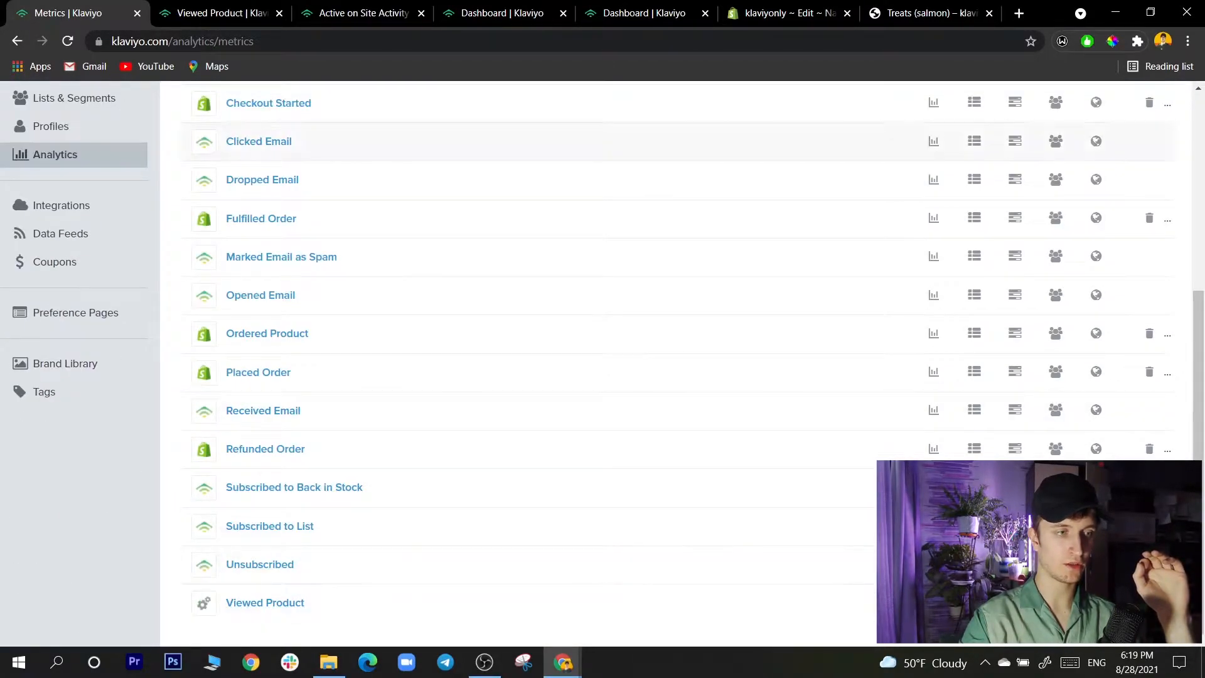
pyautogui.click(221, 13)
pyautogui.scroll(-2, 956, 377)
pyautogui.scroll(2, 956, 377)
pyautogui.click(68, 41)
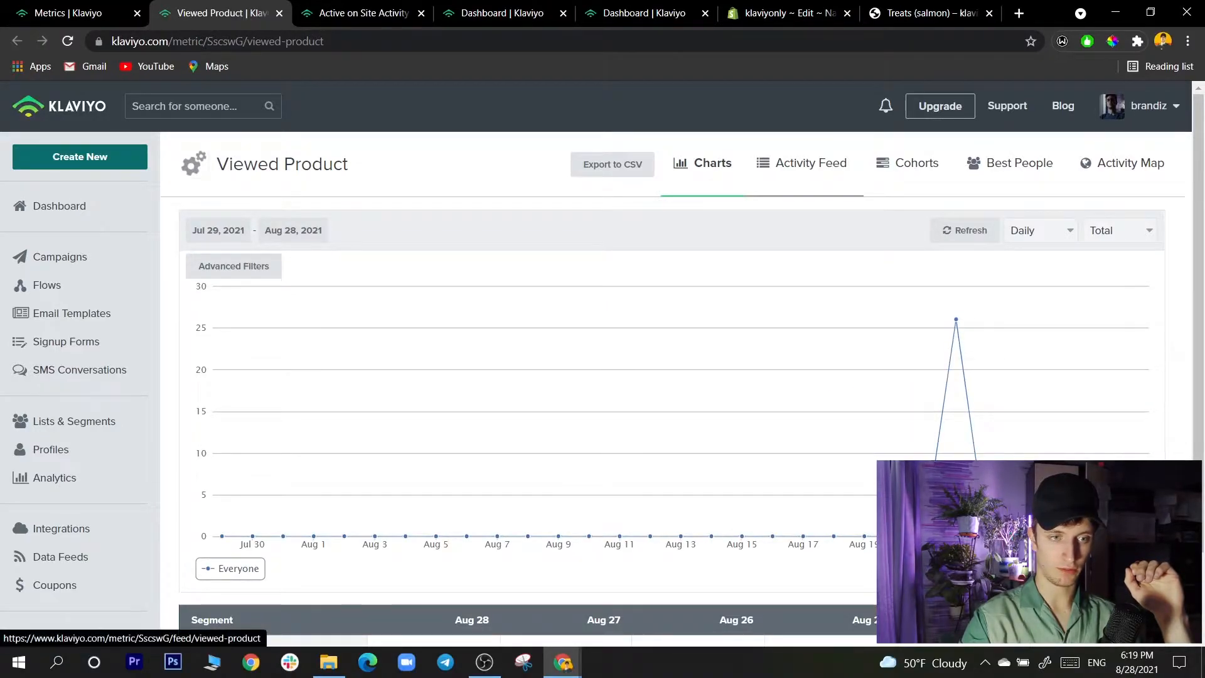
pyautogui.click(802, 163)
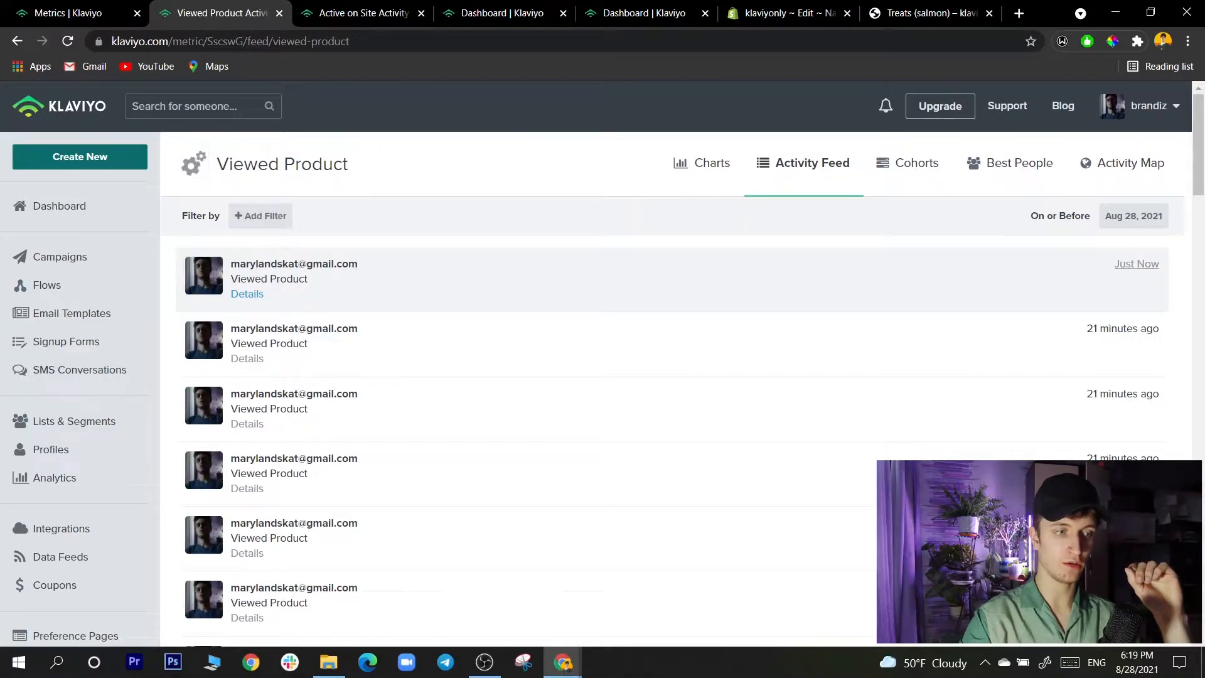
# - Expand the newest Viewed Product event and compare its category and product name with the storefront's product page
pyautogui.click(246, 294)
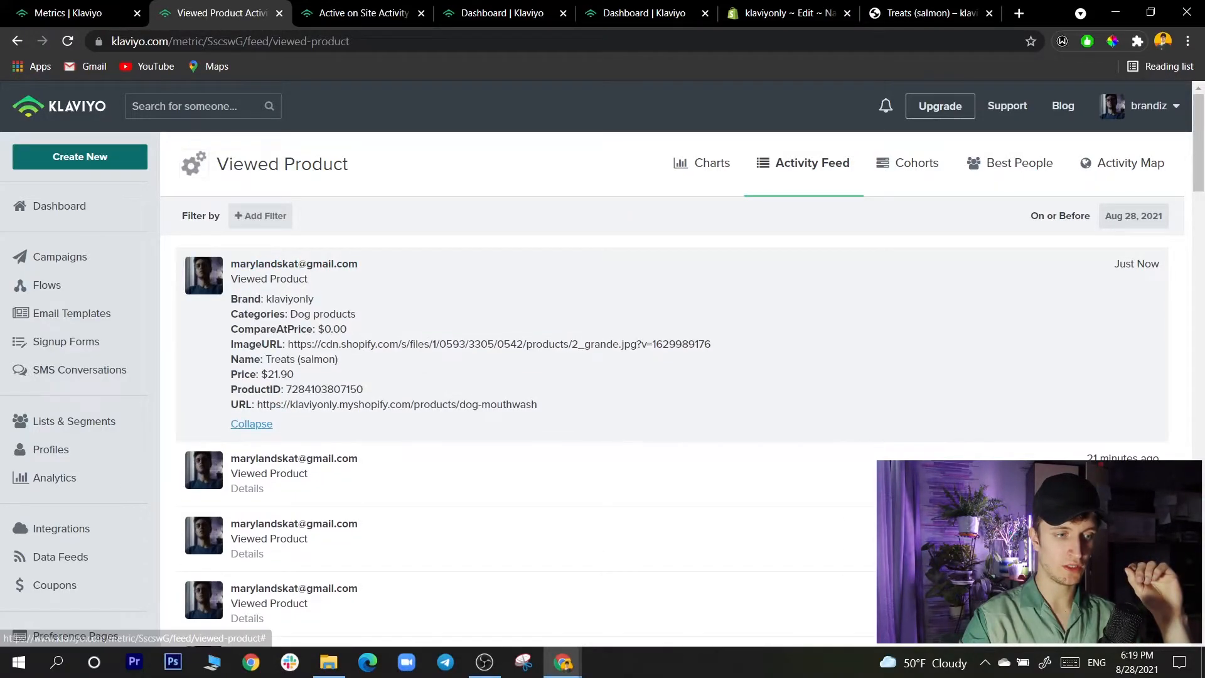
pyautogui.moveTo(266, 299); pyautogui.dragTo(356, 314)
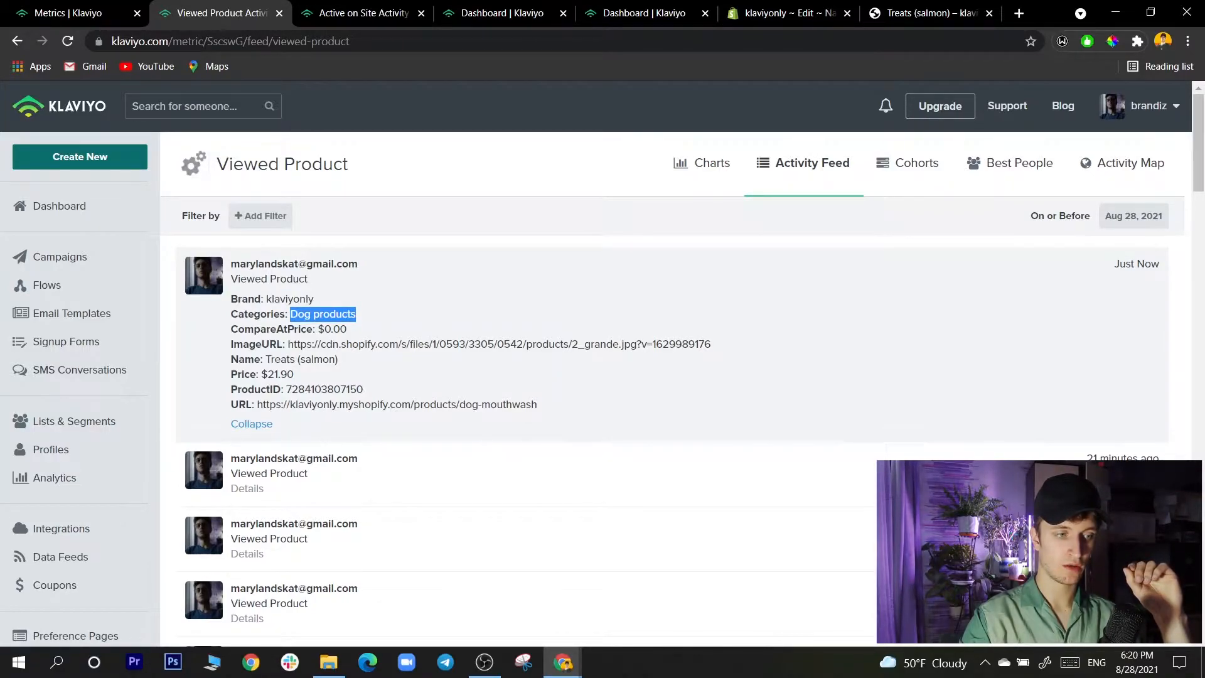
pyautogui.moveTo(269, 359); pyautogui.dragTo(329, 359)
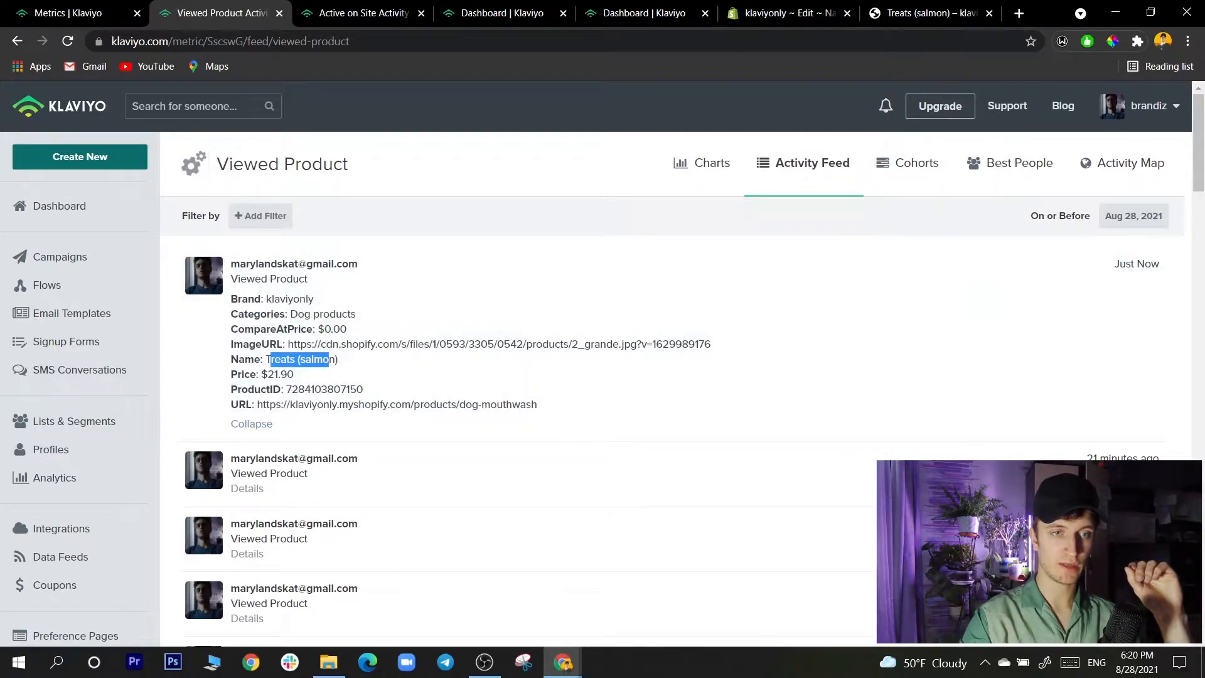
pyautogui.click(931, 13)
pyautogui.scroll(-3, 596, 365)
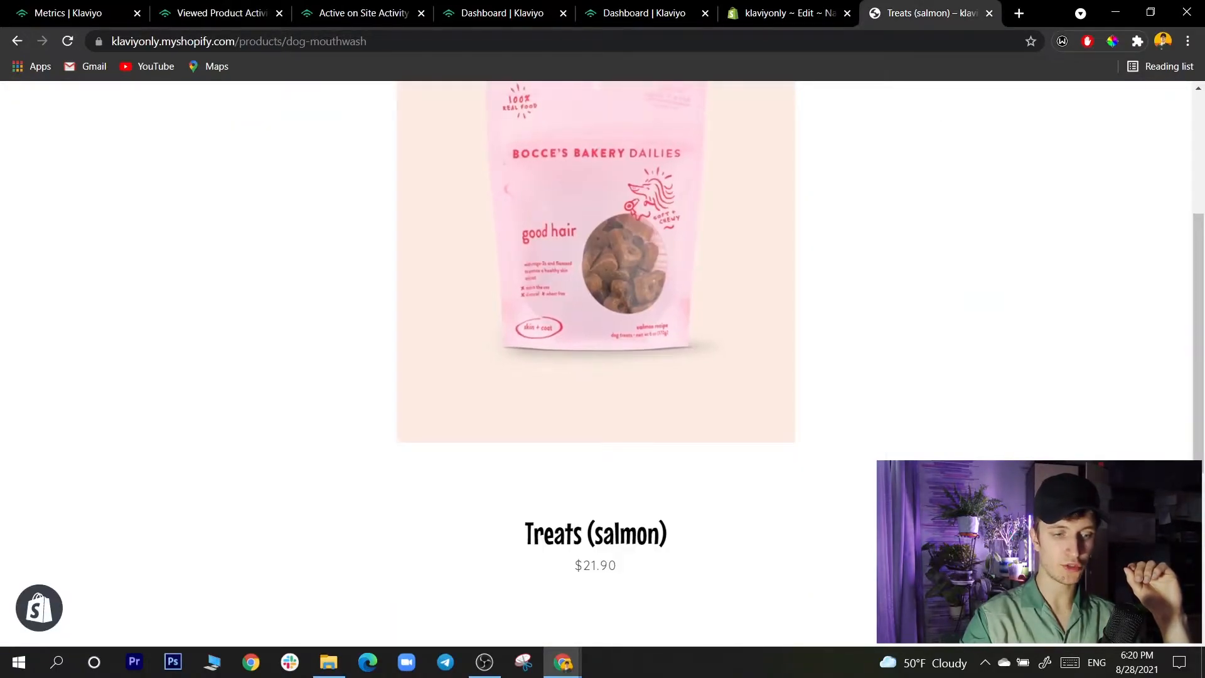
pyautogui.scroll(-4, 596, 364)
pyautogui.scroll(5, 596, 364)
# - Revisit the product.liquid code and the Active on Site feed, ending on the Viewed Product activity feed
pyautogui.click(790, 13)
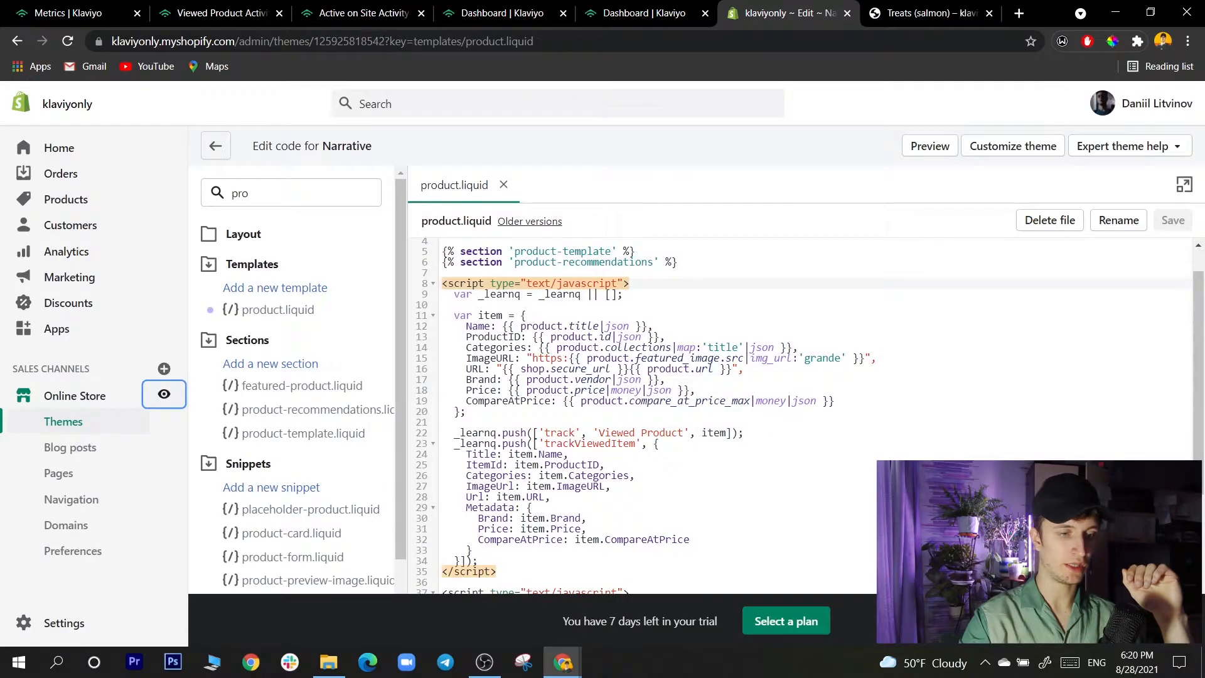
pyautogui.click(364, 13)
pyautogui.click(502, 13)
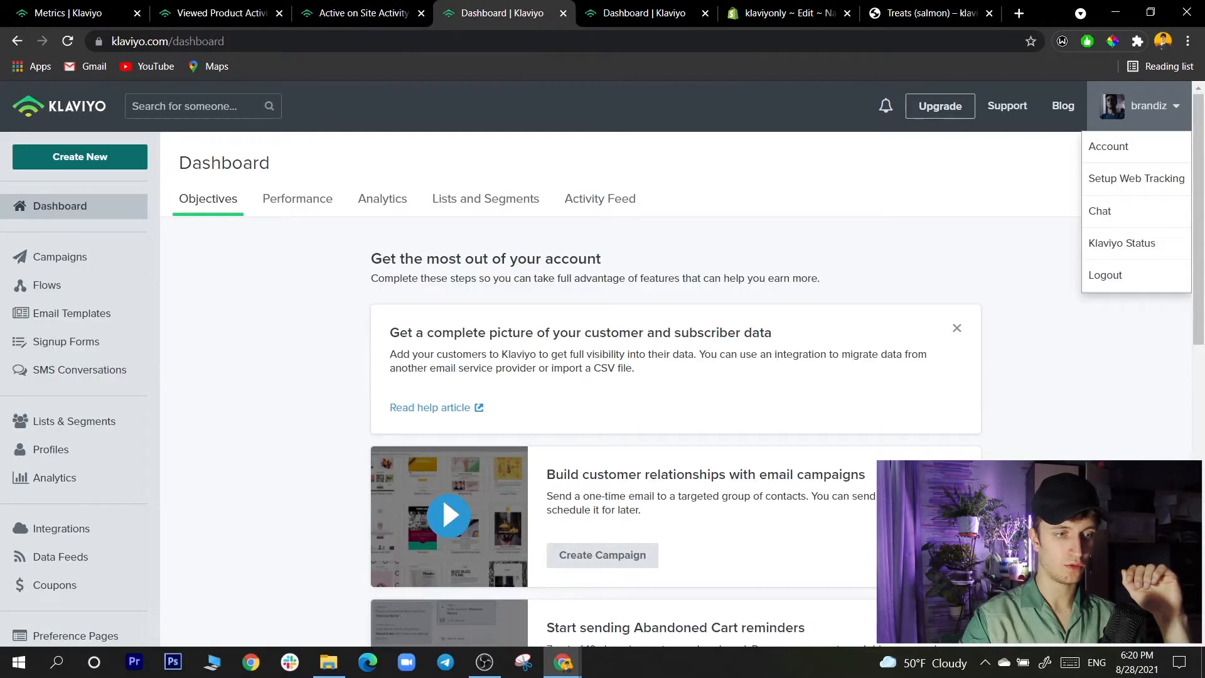
pyautogui.click(644, 14)
pyautogui.click(363, 13)
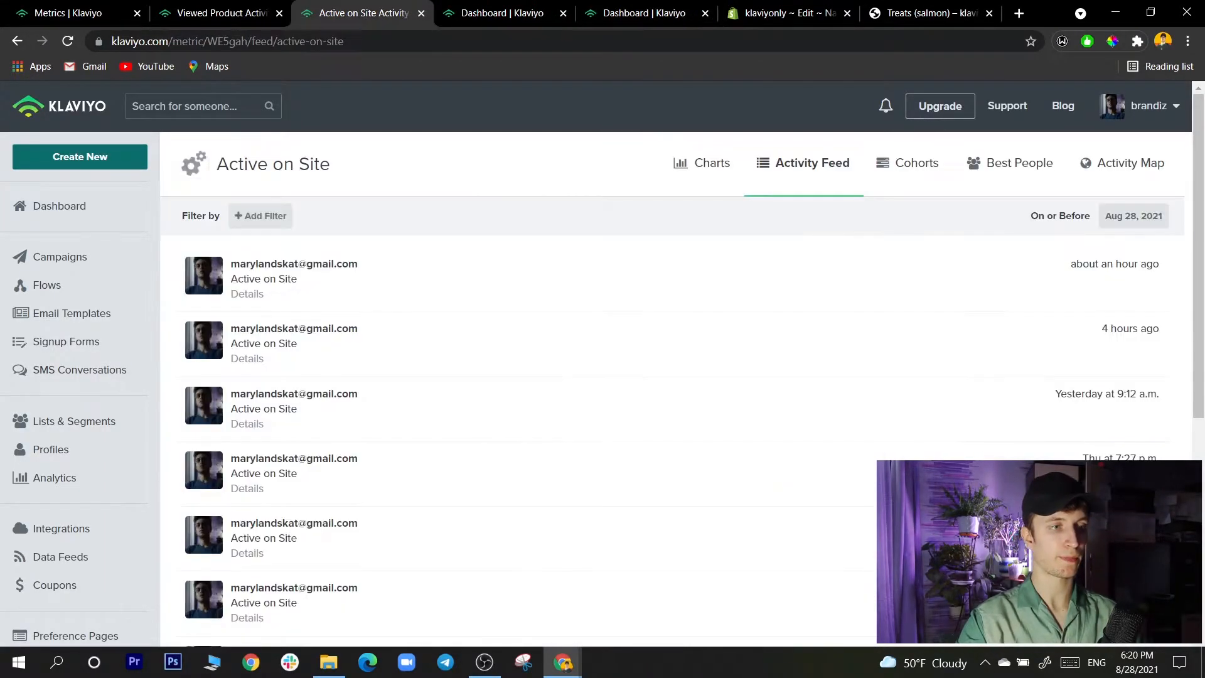
pyautogui.click(220, 13)
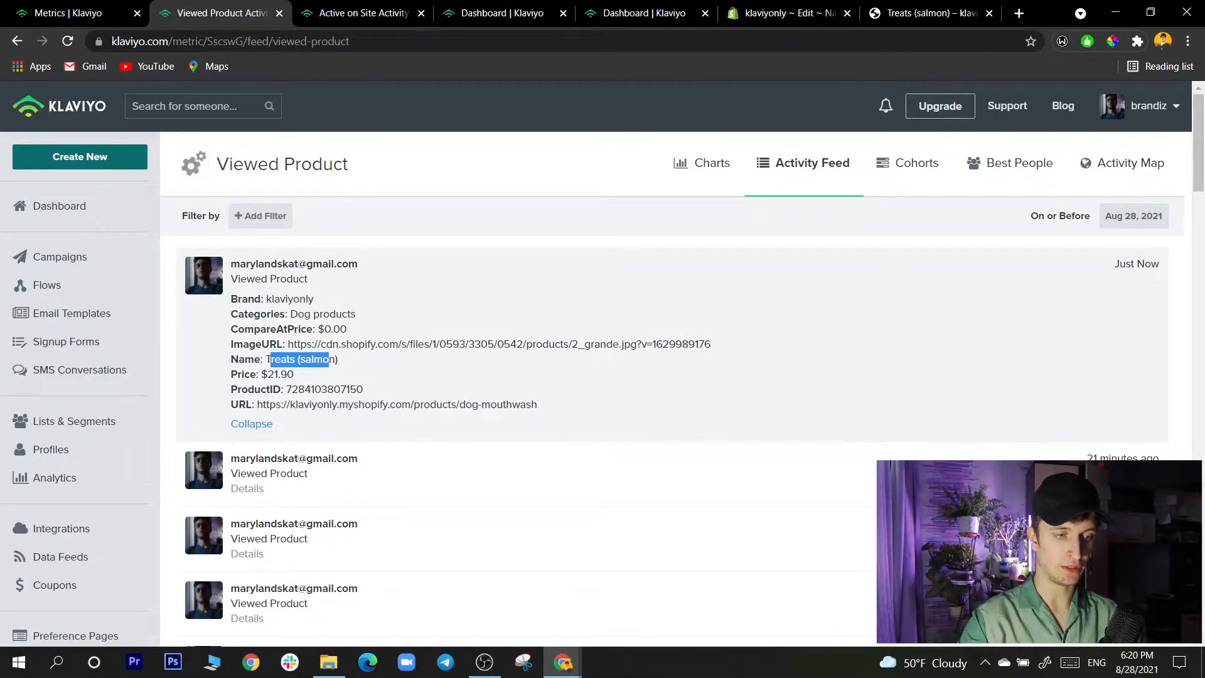
# - Look back over the Treats (salmon) product page, the theme code, the metrics list and the Active on Site feed
pyautogui.click(932, 14)
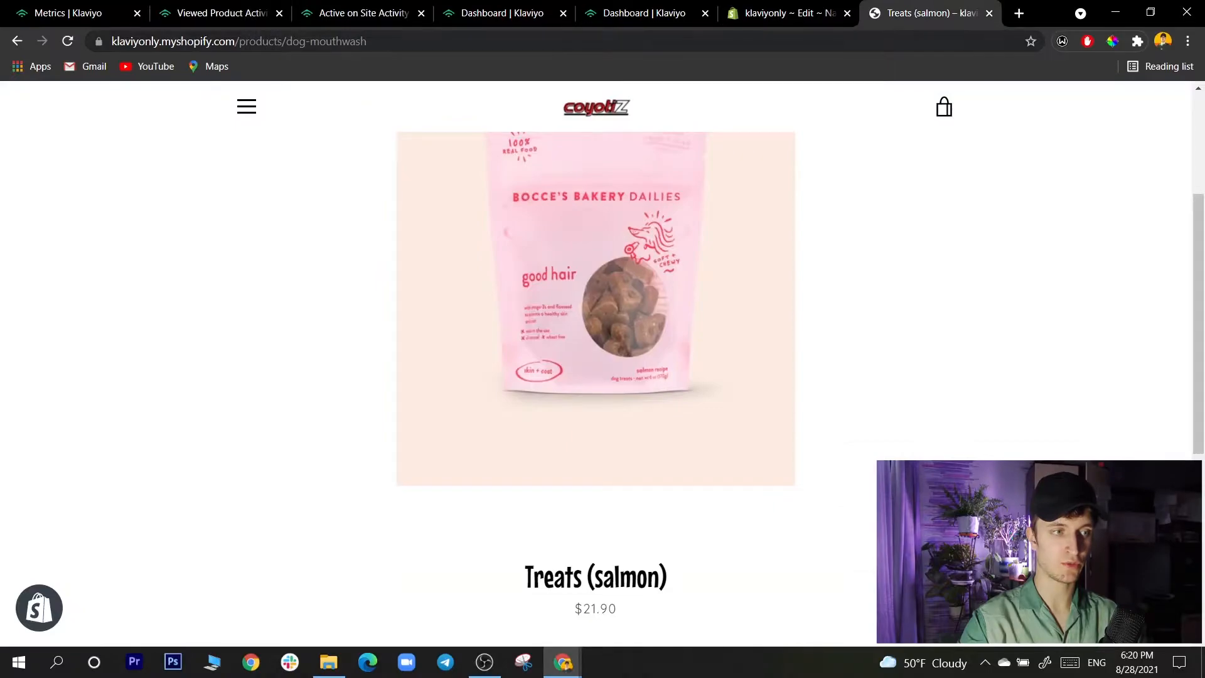
pyautogui.click(790, 13)
pyautogui.click(932, 13)
pyautogui.hotkey('ctrl', 'shift', 'Tab')
pyautogui.hotkey('ctrl', 'shift', 'Tab')
pyautogui.hotkey('ctrl', 'shift', 'Tab')
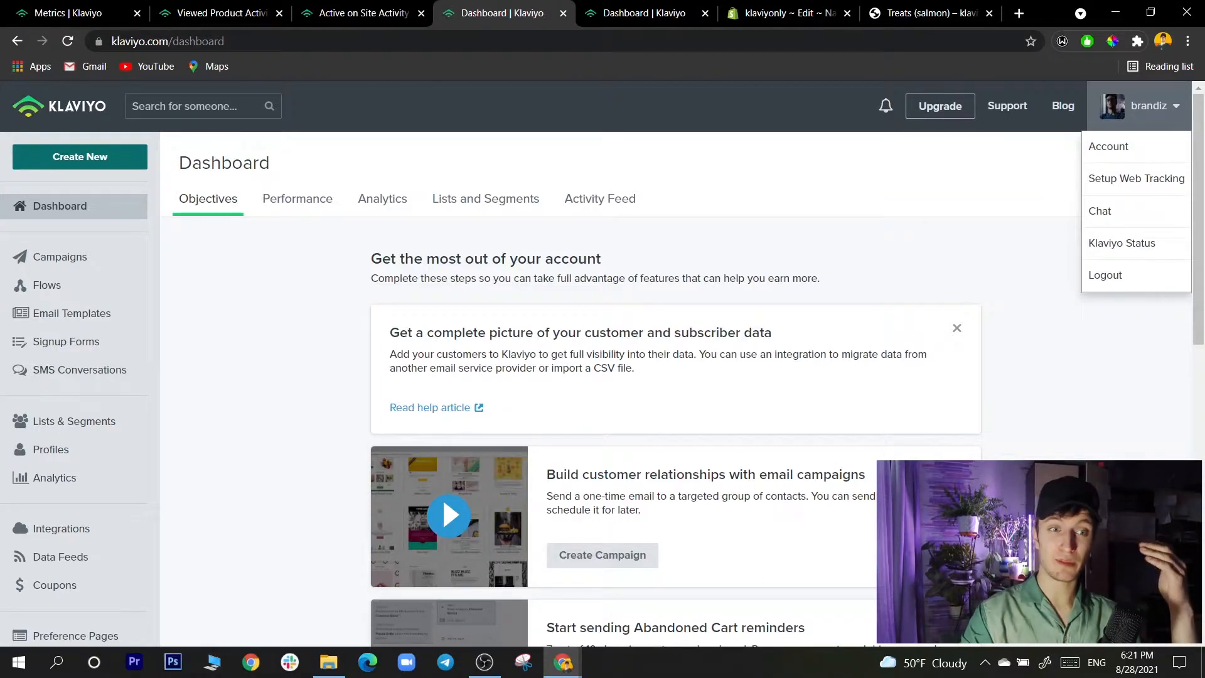
pyautogui.hotkey('ctrl', 'shift', 'Tab')
pyautogui.hotkey('ctrl', 'shift', 'Tab')
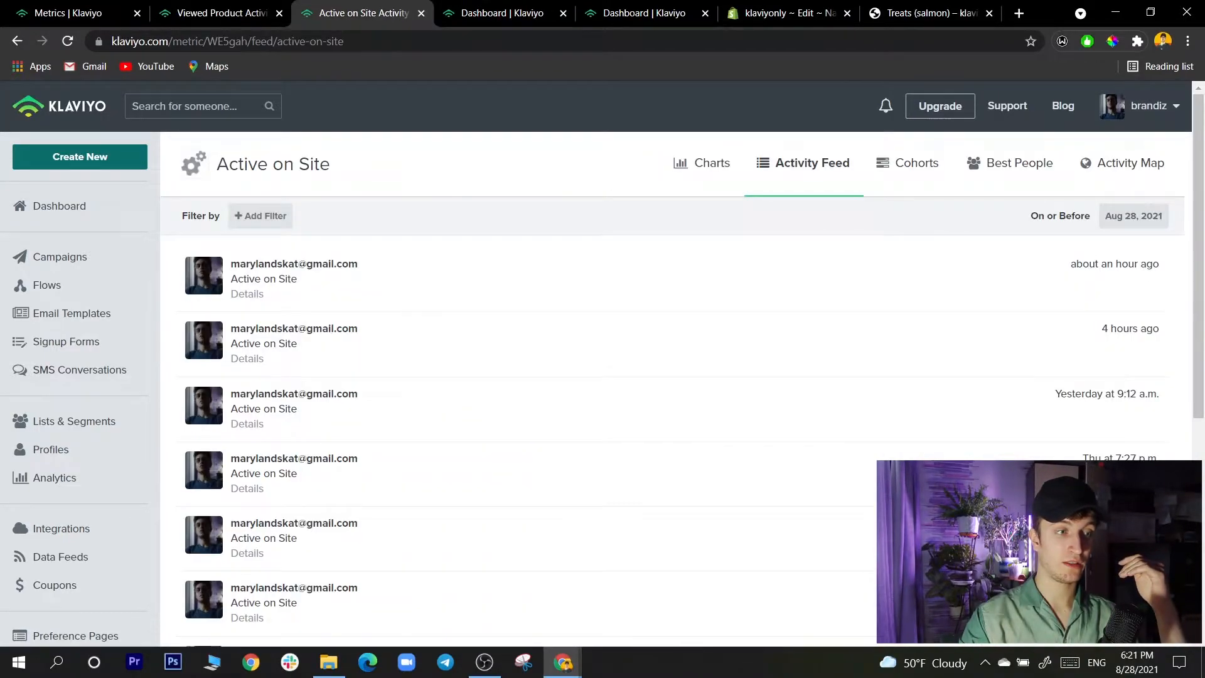
pyautogui.hotkey('ctrl', 'shift', 'Tab')
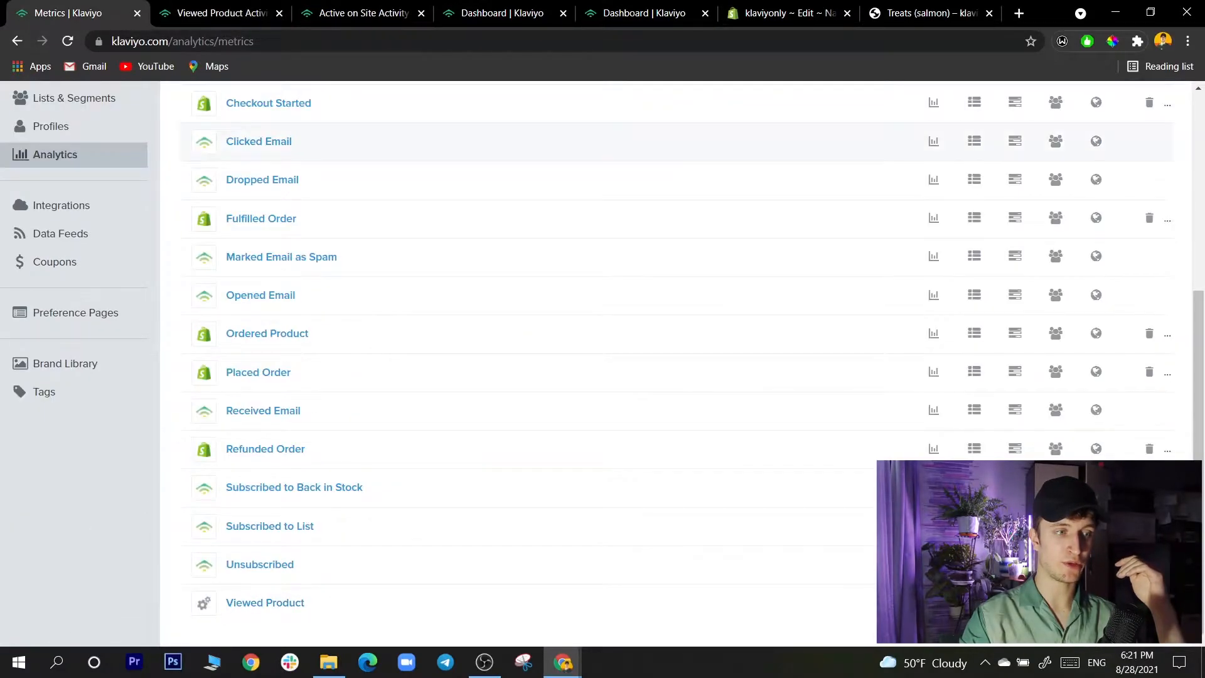
pyautogui.hotkey('ctrl', 'Tab')
pyautogui.hotkey('ctrl', 'Tab')
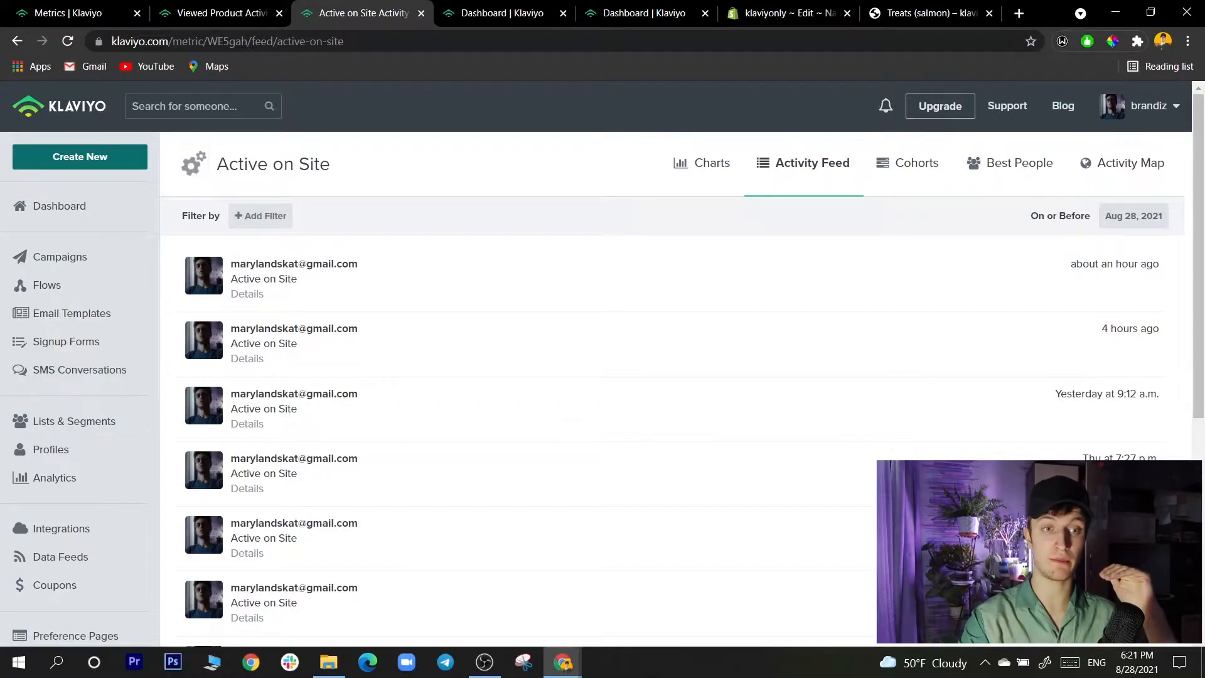
# - Visit the storefront's home page down to its featured collection, and return to the Klaviyo metrics list
pyautogui.click(932, 13)
pyautogui.scroll(4, 596, 365)
pyautogui.click(597, 107)
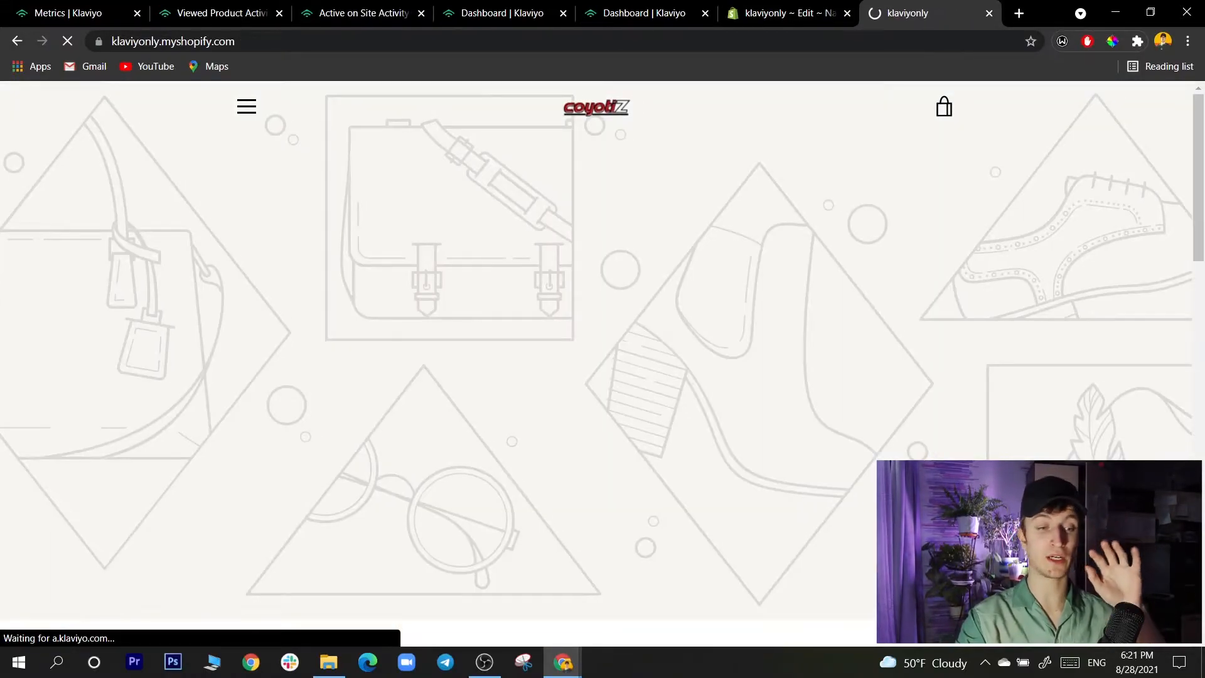
pyautogui.scroll(-10, 408, 357)
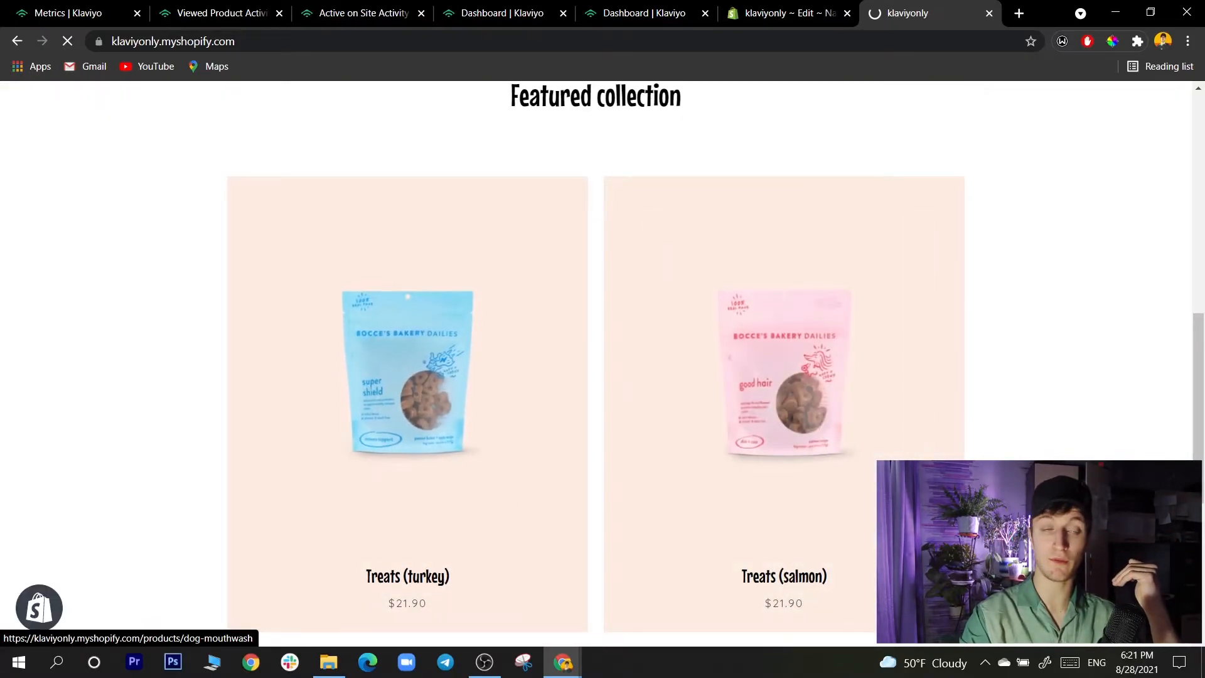
pyautogui.hotkey('ctrl', '1')
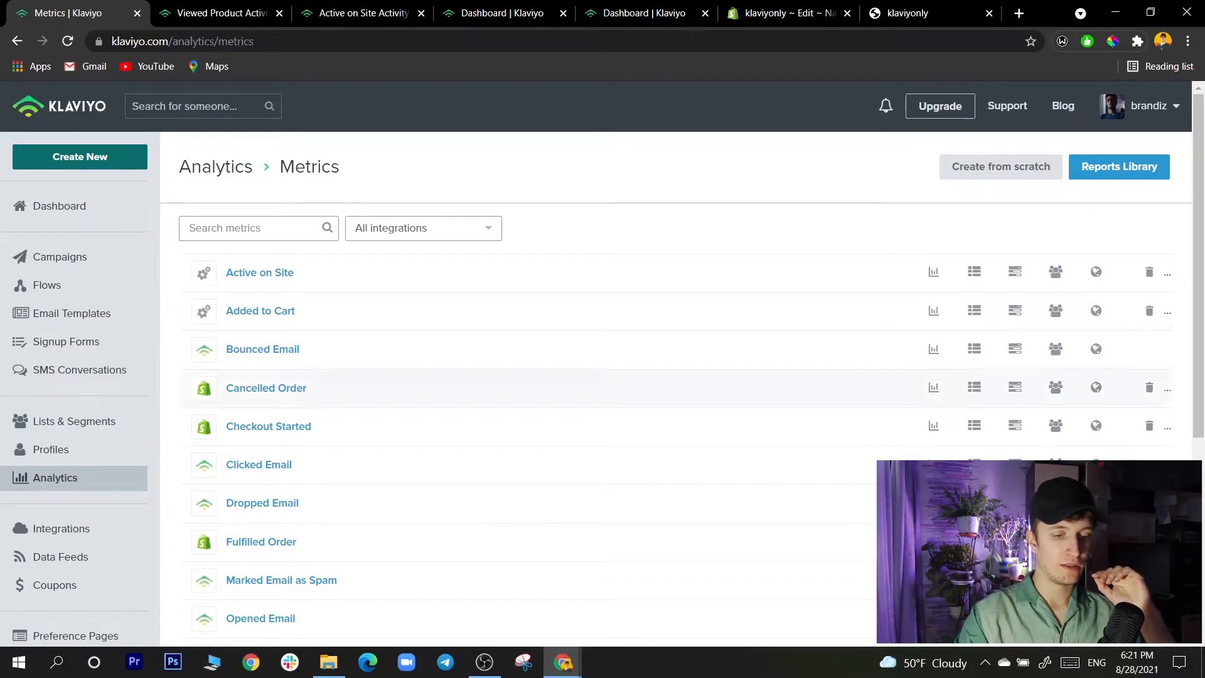
# - Switch to the Site Abandnment flow, expand the trigger's flow filter summary and close the Email #1 details
pyautogui.click(563, 662)
pyautogui.click(648, 598)
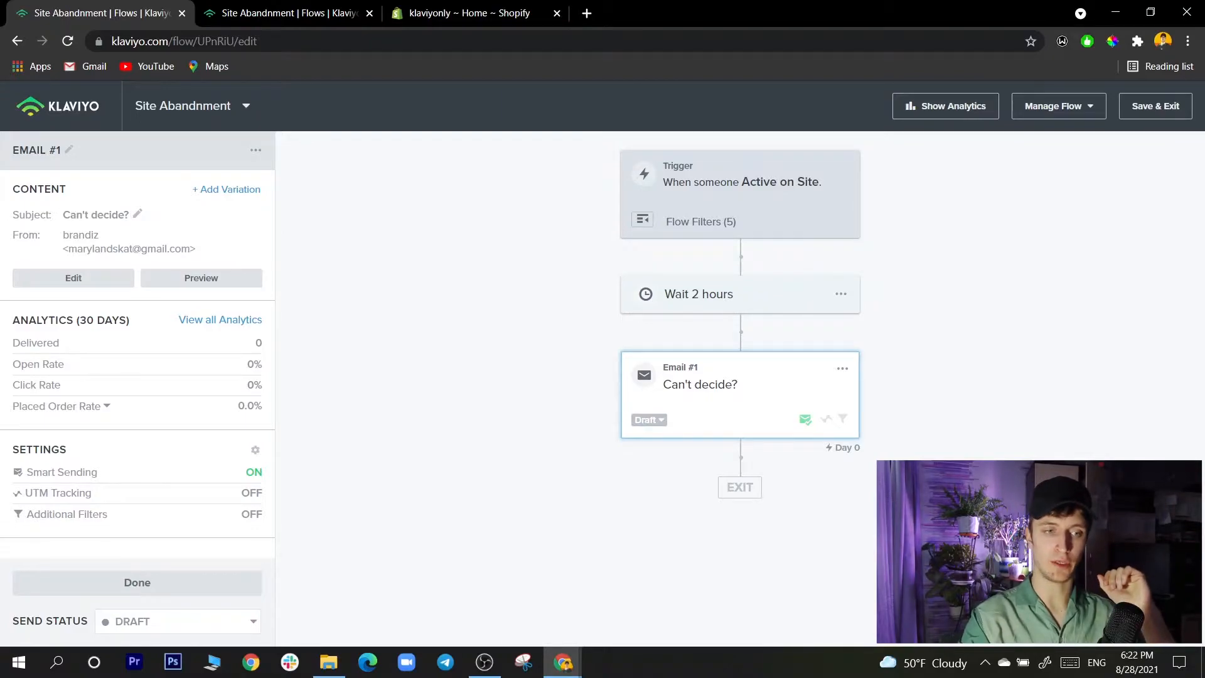
pyautogui.click(643, 219)
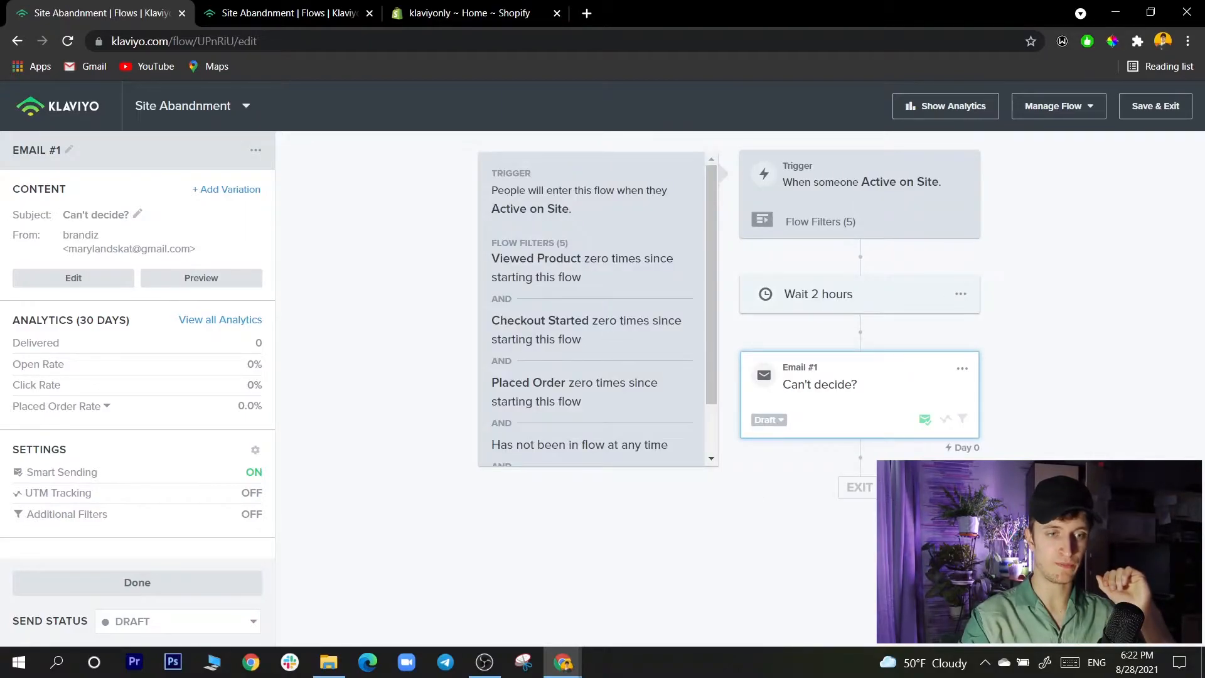
pyautogui.moveTo(712, 239)
pyautogui.mouseDown()
pyautogui.moveTo(711, 262)
pyautogui.moveTo(711, 239)
pyautogui.mouseUp()
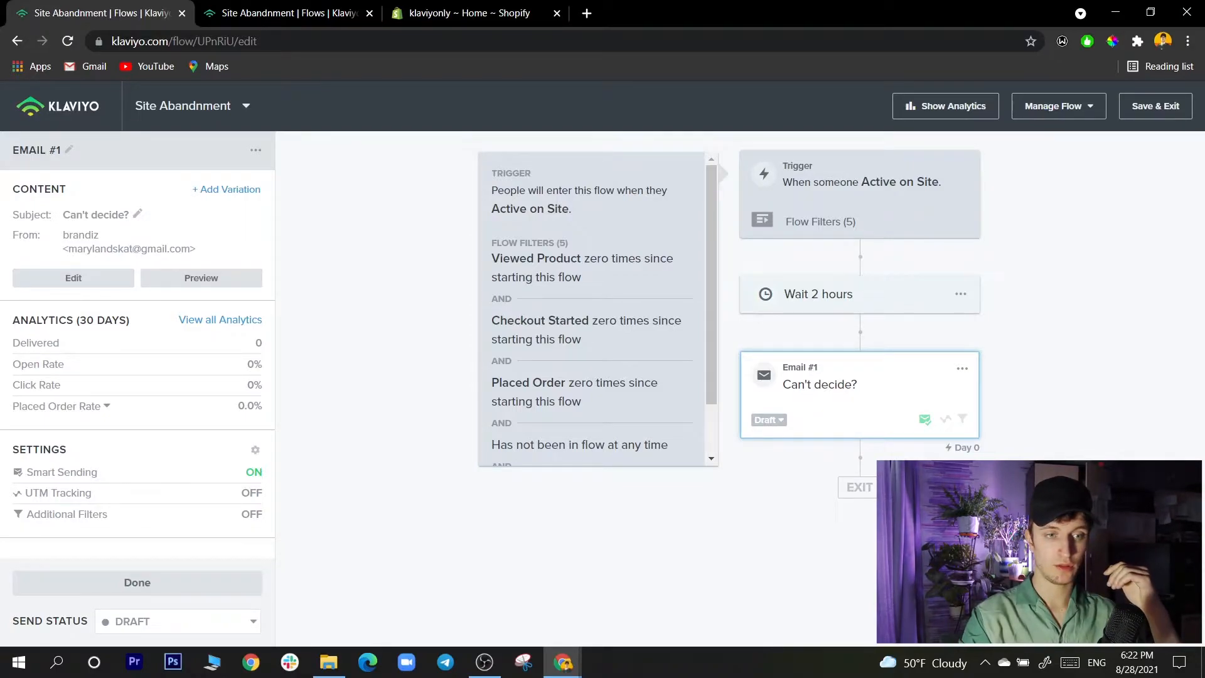
pyautogui.click(137, 582)
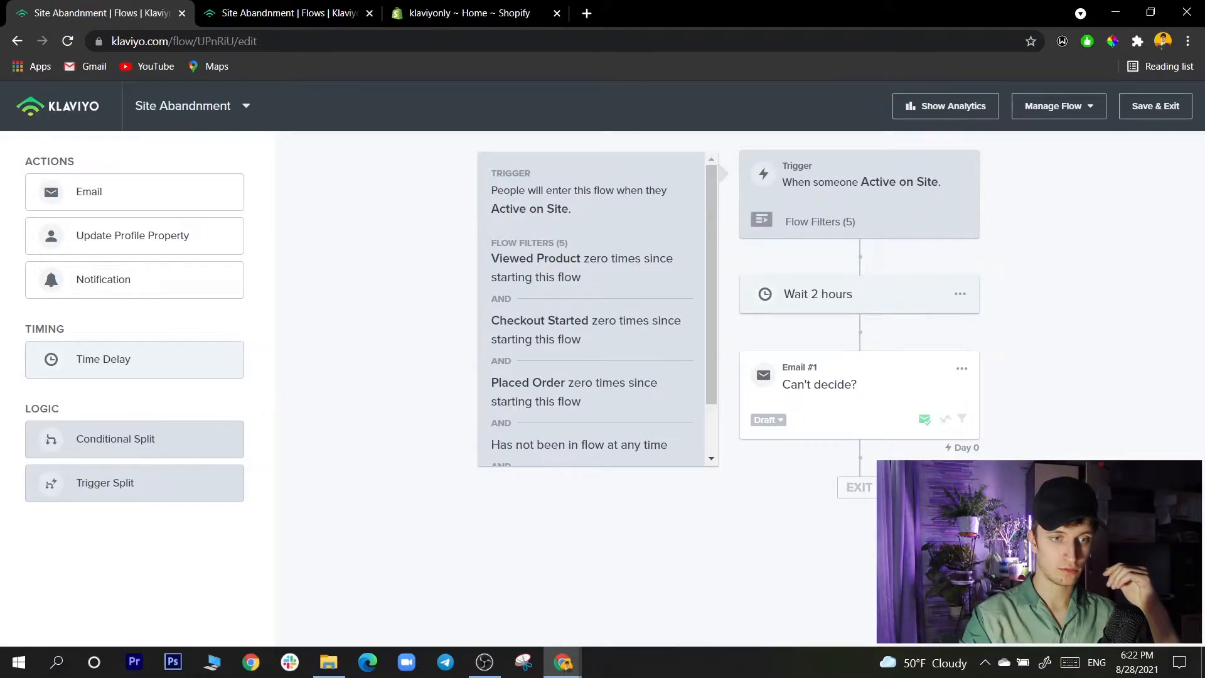
# - Open the Active on Site trigger's setup and check its trigger filters, leaving them without adding one
pyautogui.click(859, 196)
pyautogui.click(137, 296)
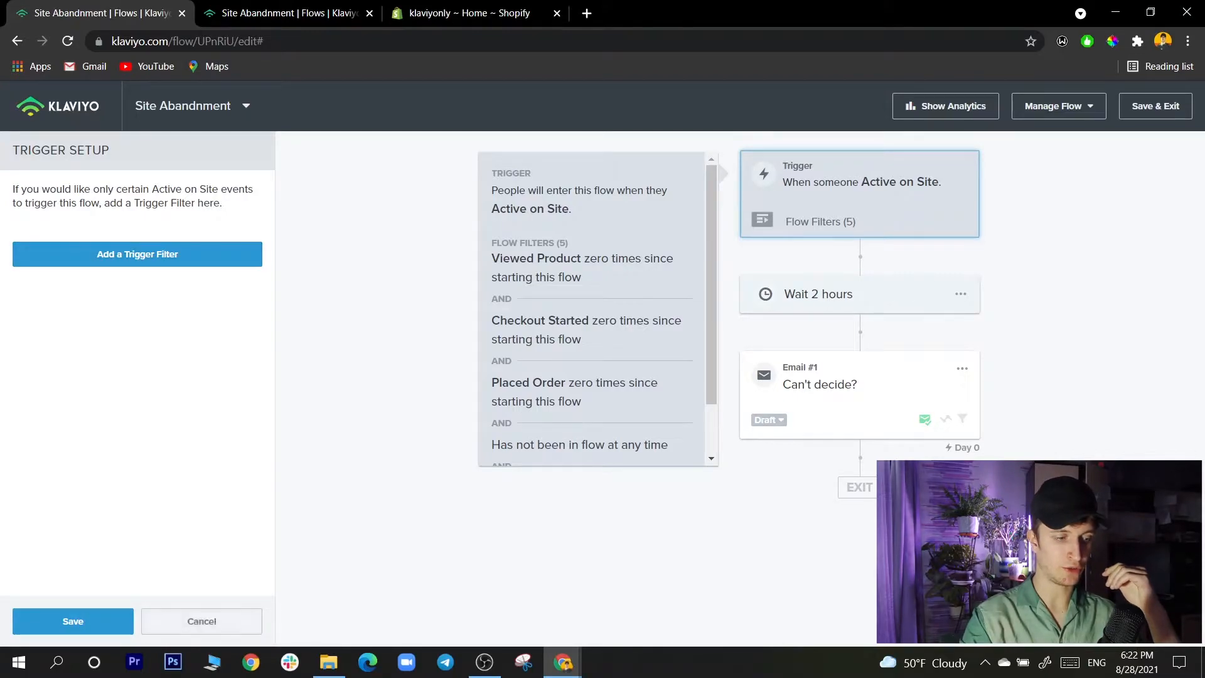
pyautogui.click(202, 620)
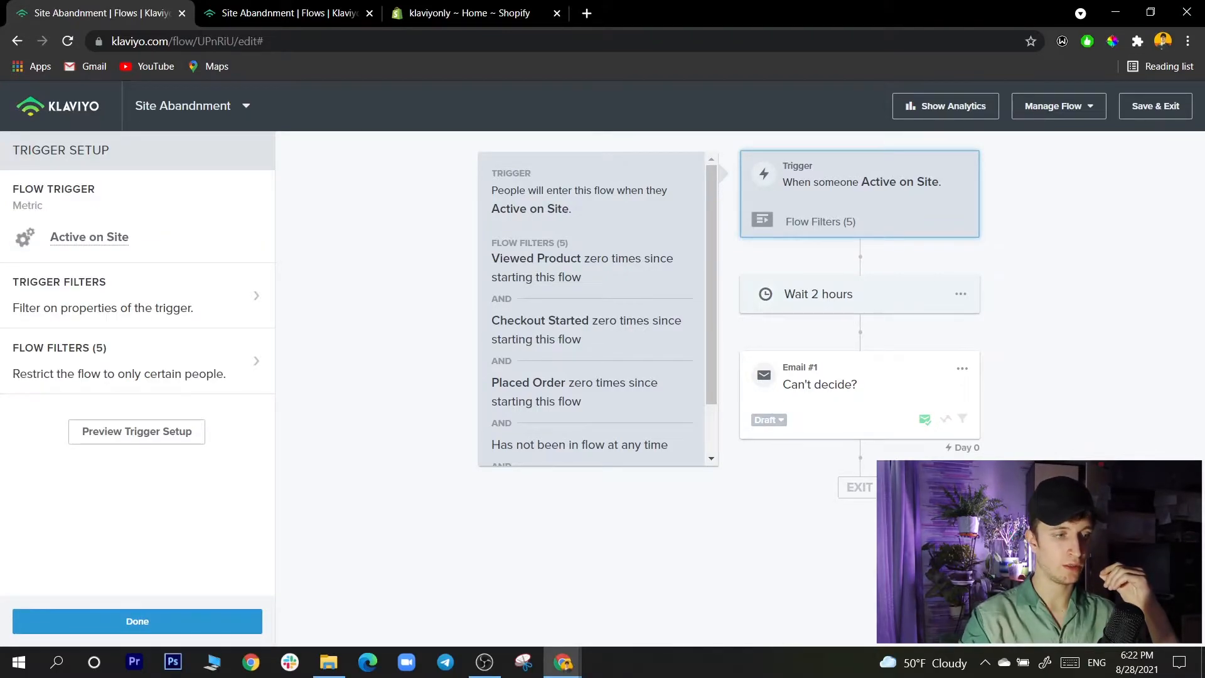
# - Review the flow filters for Viewed Product, Checkout Started, Placed Order, prior flow entry and Added to Cart, and save them
pyautogui.click(138, 361)
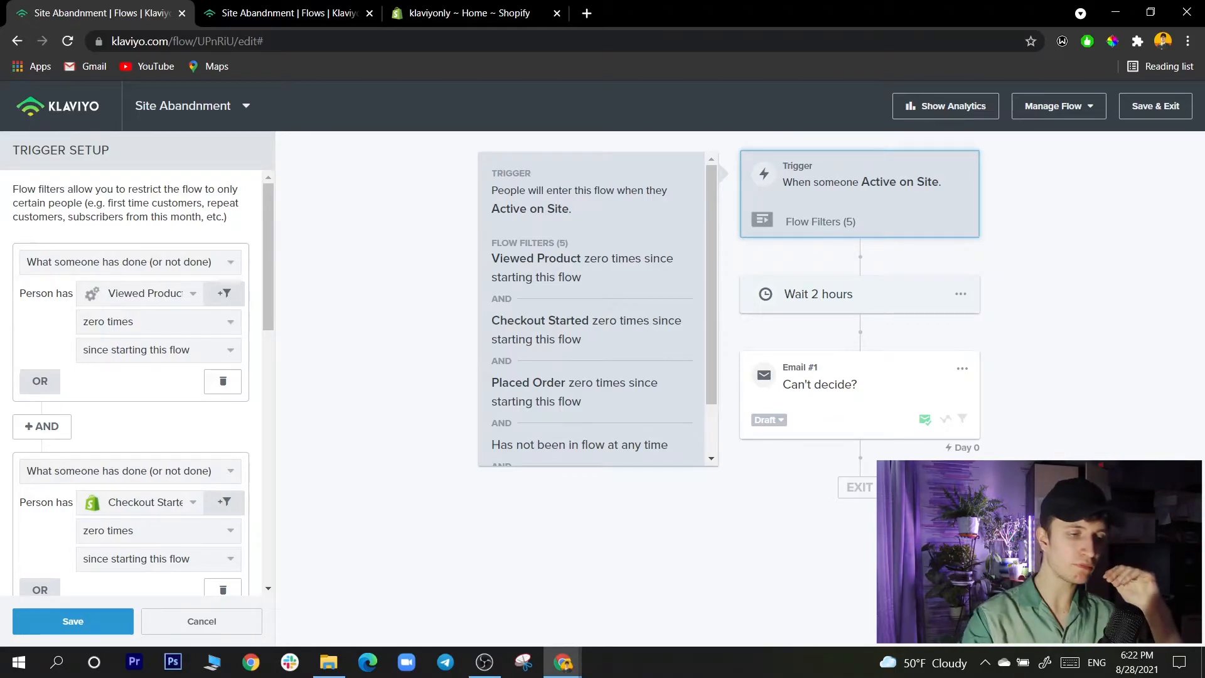
pyautogui.scroll(-1, 143, 386)
pyautogui.scroll(1, 143, 386)
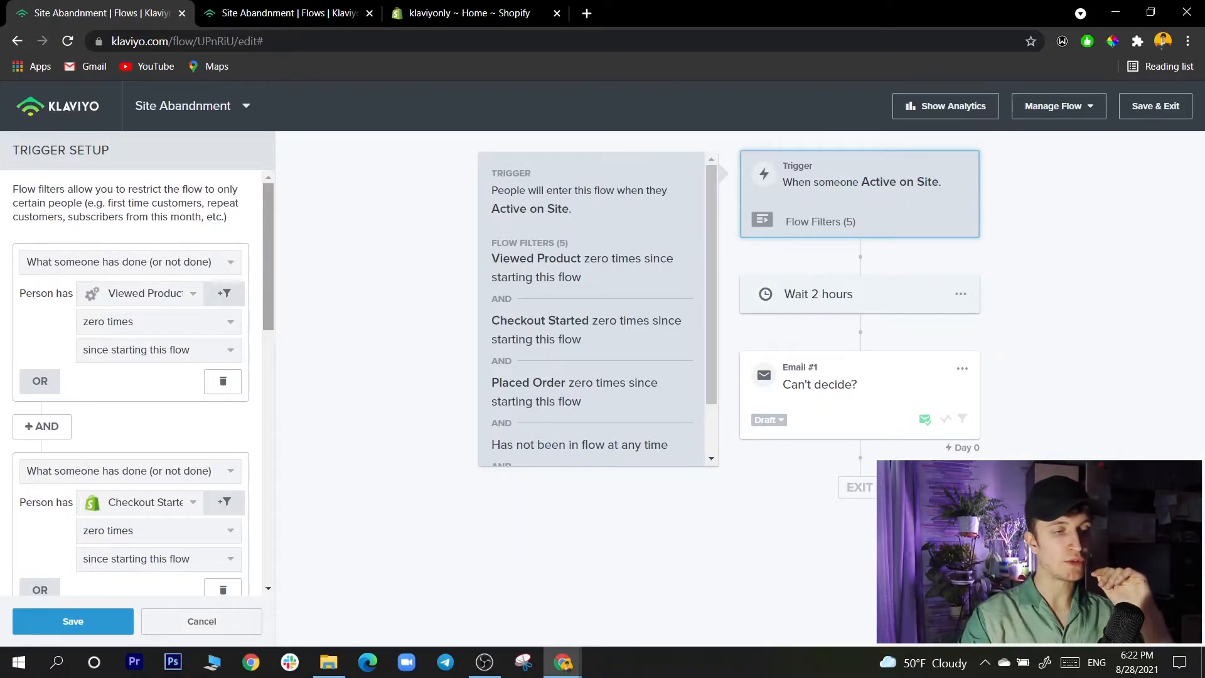
pyautogui.scroll(-1, 143, 383)
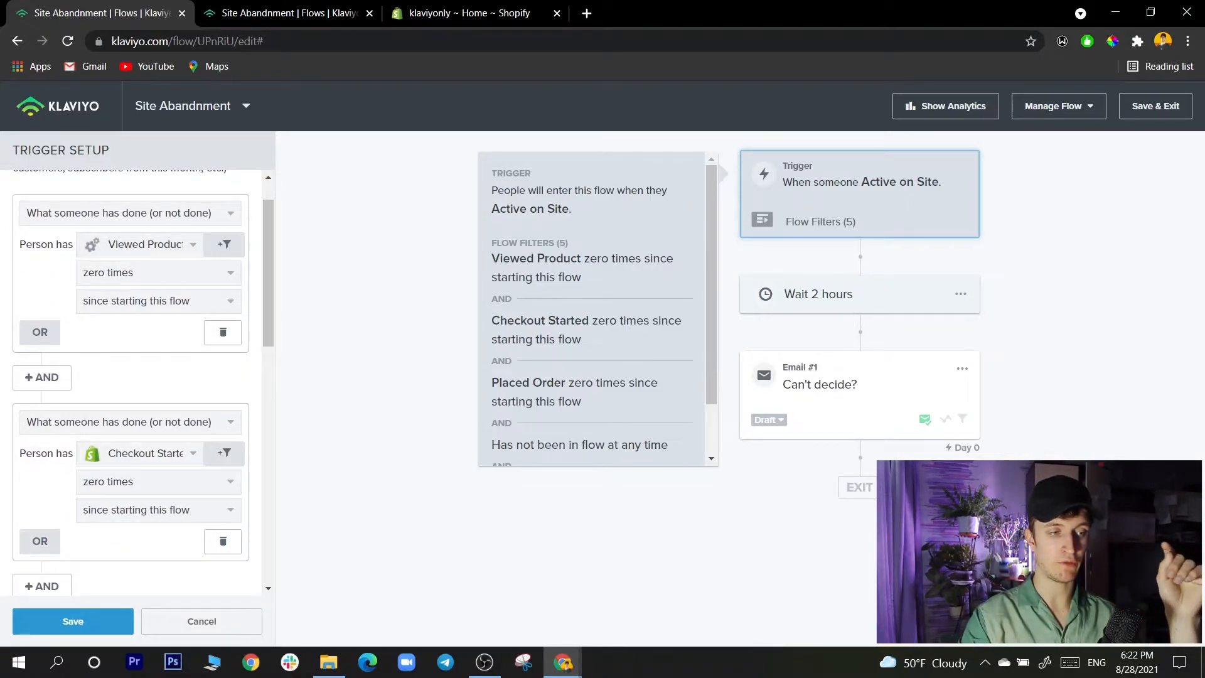
pyautogui.scroll(-5, 143, 383)
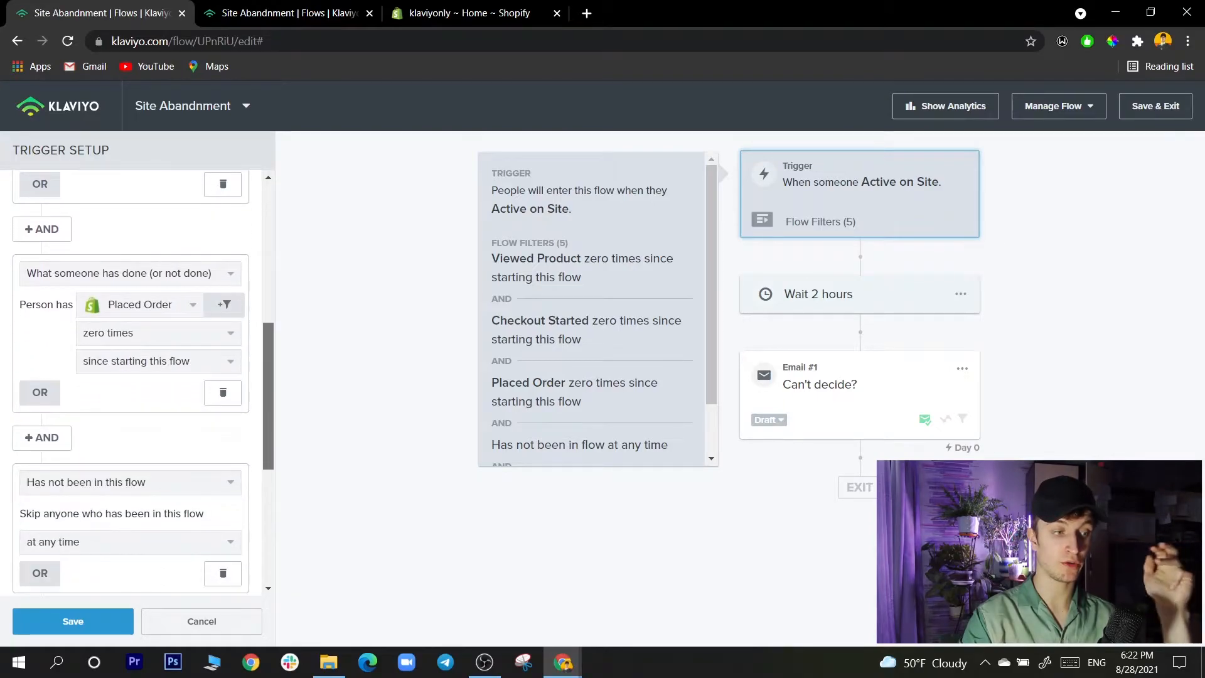
pyautogui.scroll(1, 143, 383)
pyautogui.scroll(-3, 143, 383)
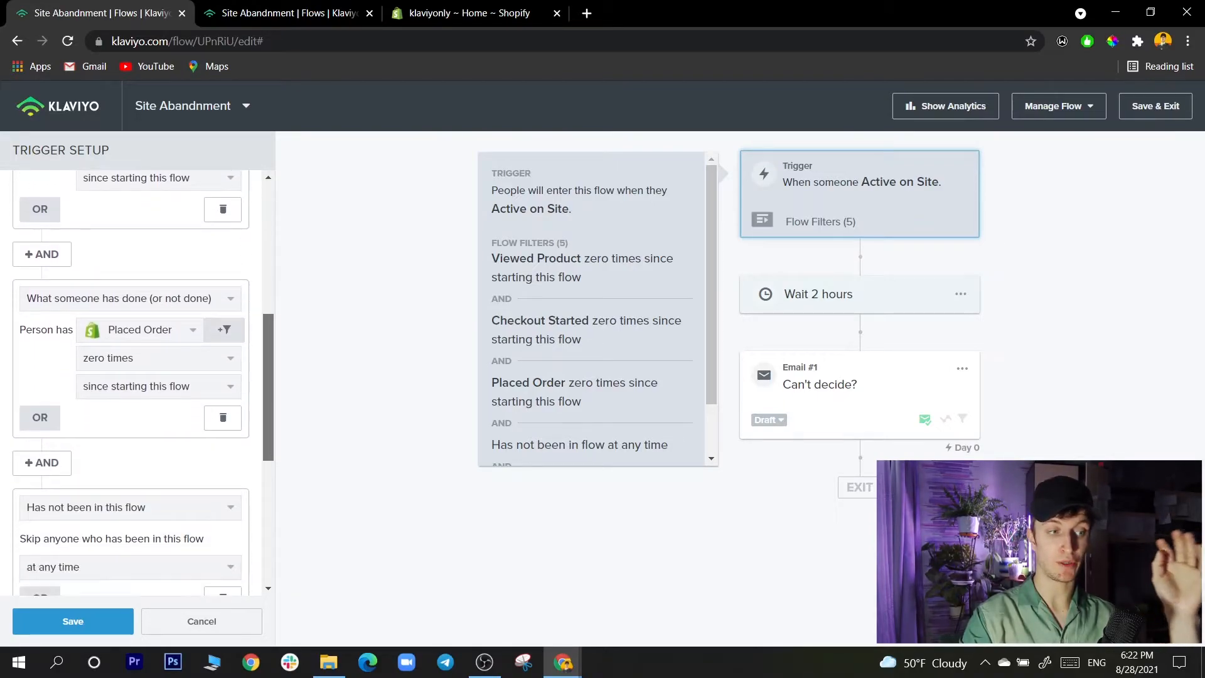
pyautogui.scroll(-3, 144, 383)
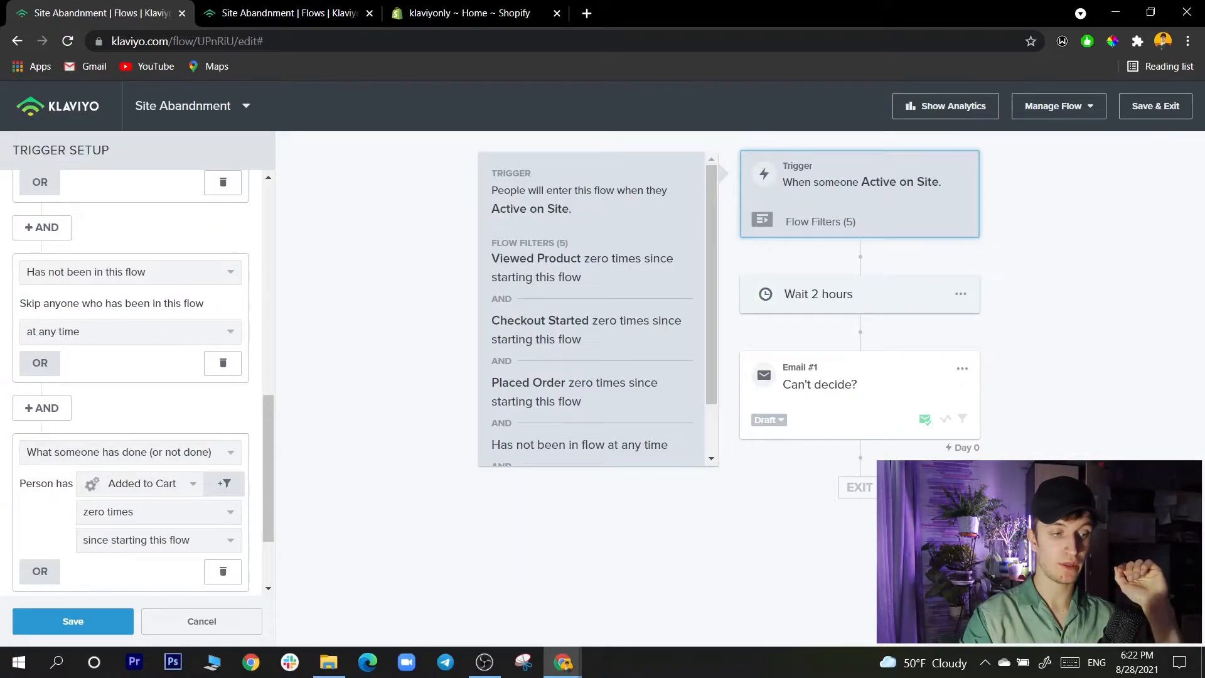
pyautogui.scroll(-1, 592, 309)
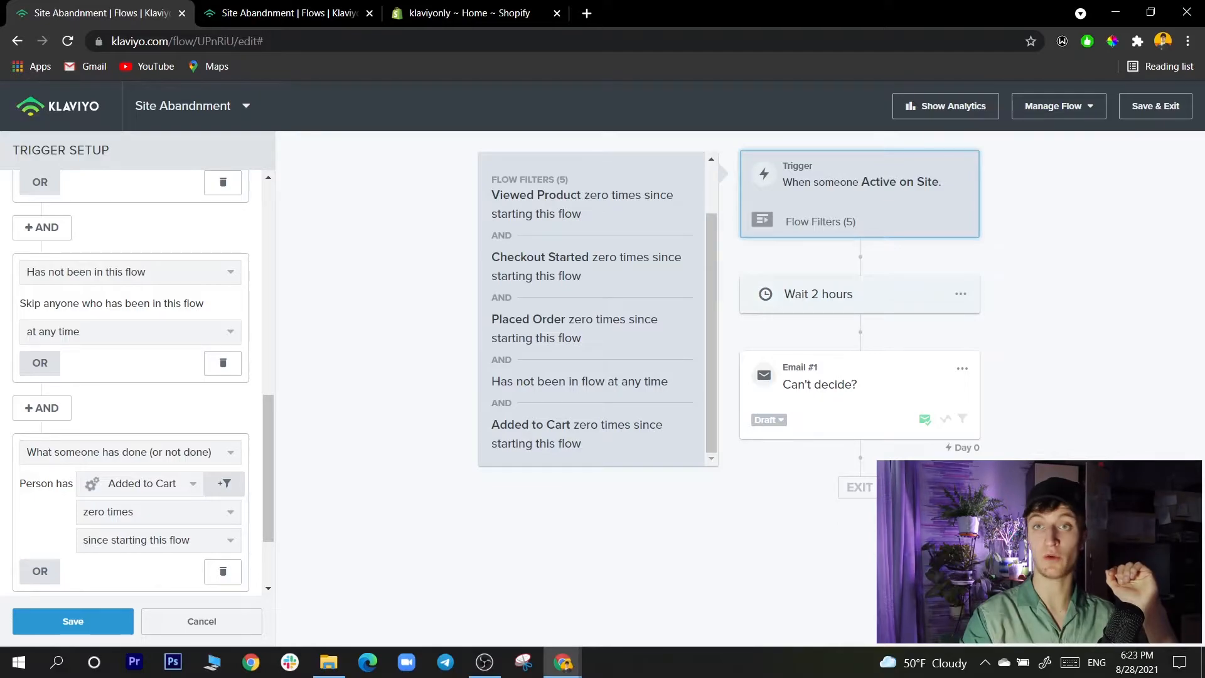
pyautogui.click(72, 621)
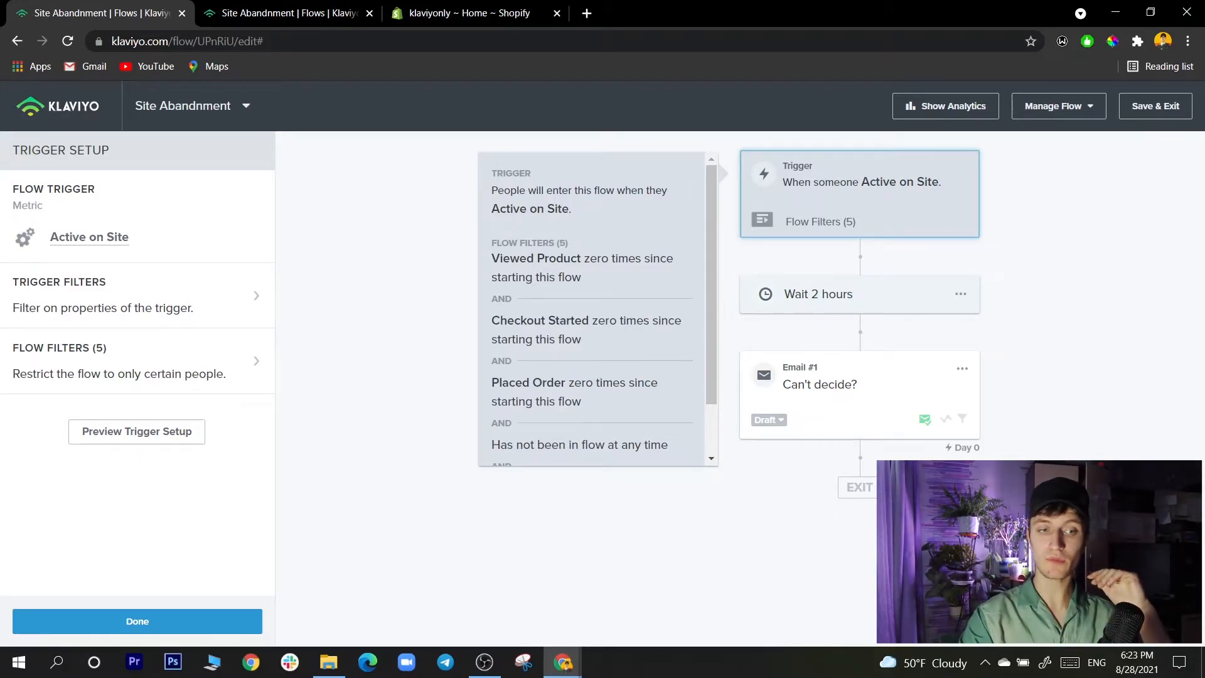
# - Check the flow's time delay, save it as 2 hours, and show the details of the "Can't decide?" email
pyautogui.click(859, 294)
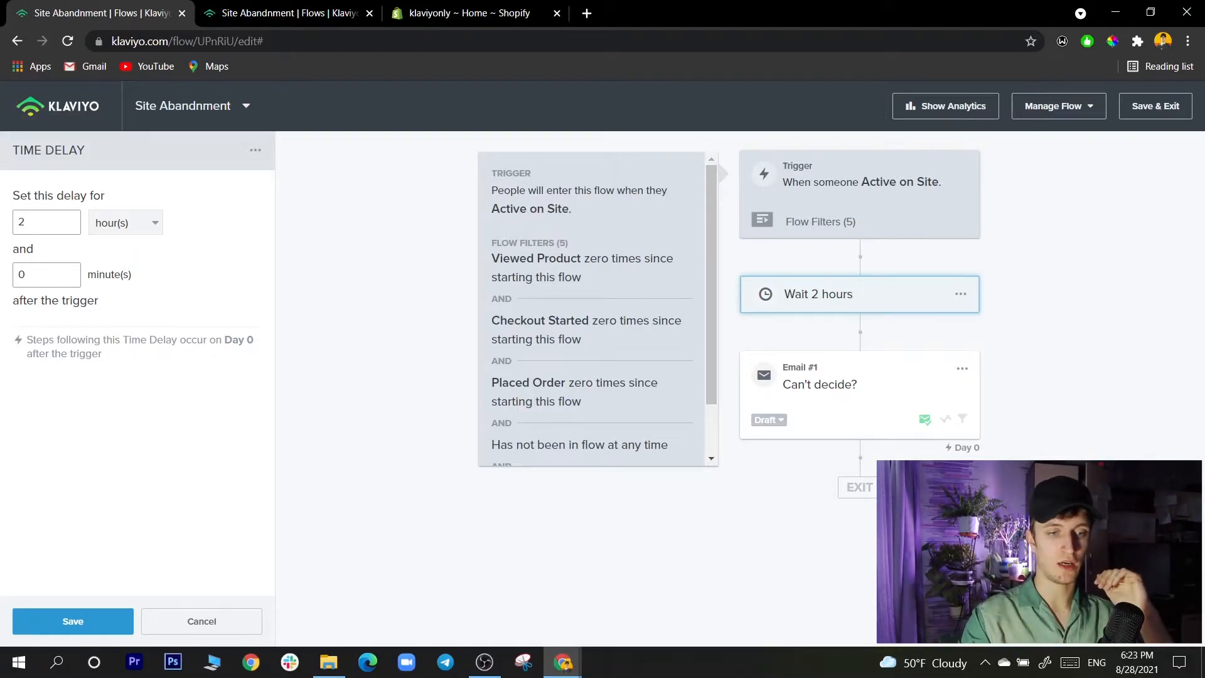
pyautogui.click(73, 622)
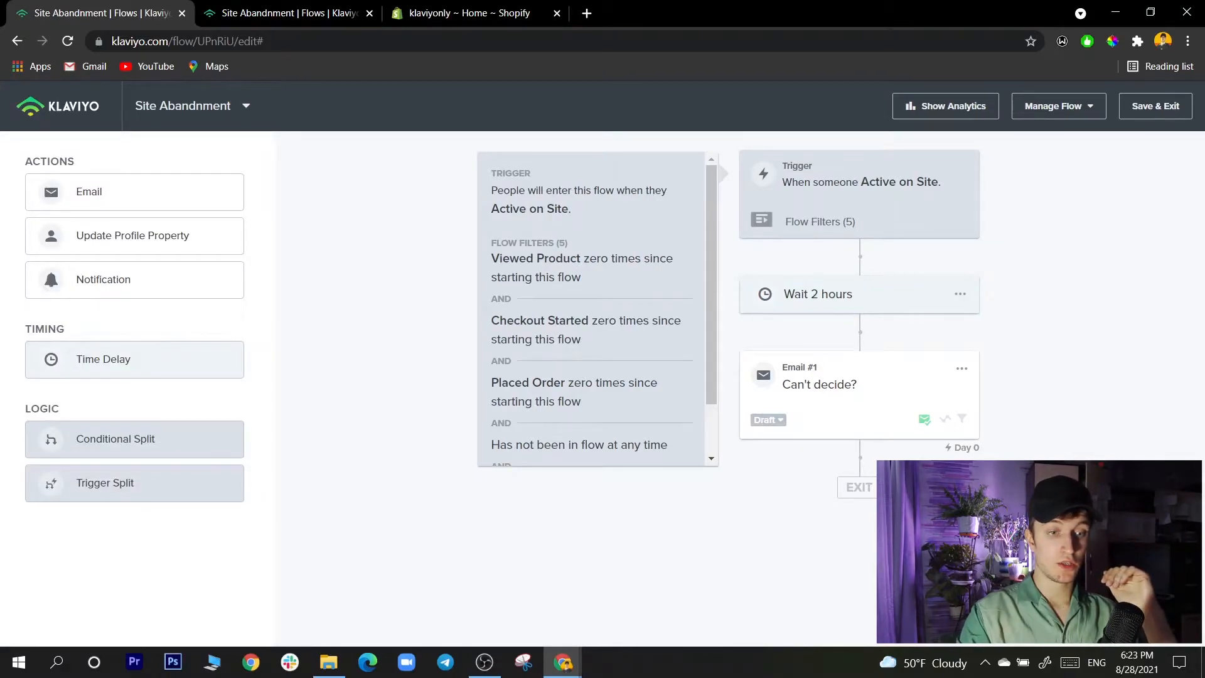
pyautogui.click(860, 395)
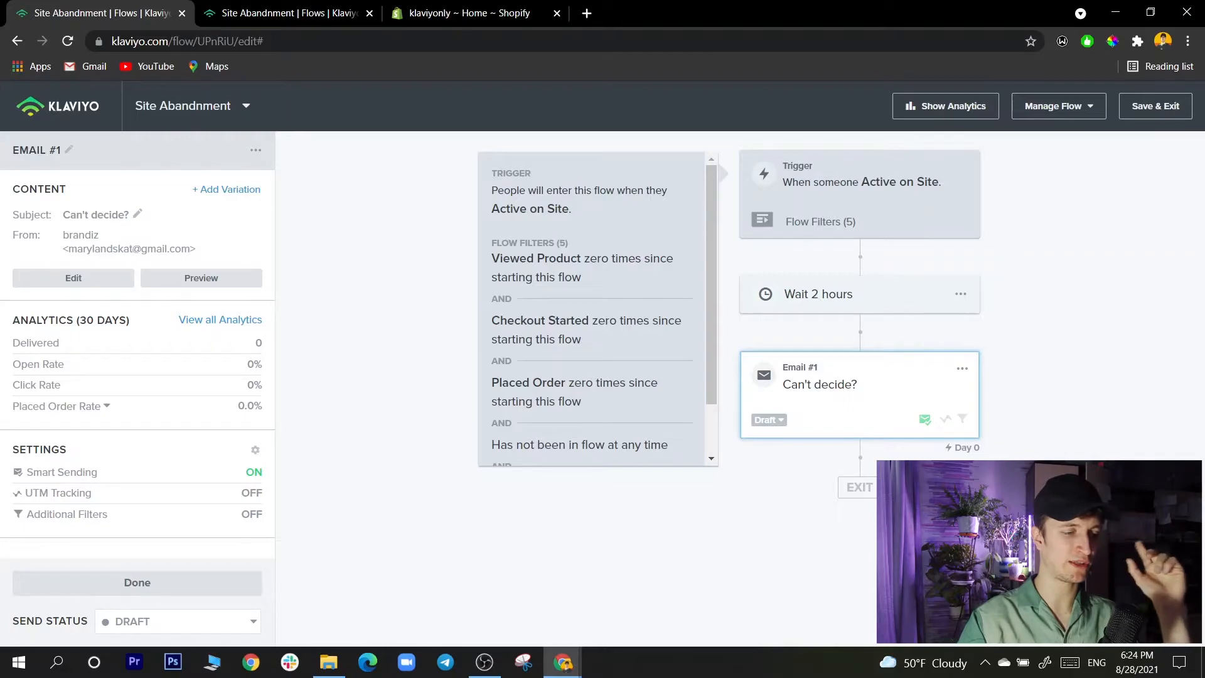
# - Open the "Can't decide?" email for editing and look through its subject settings and content preview
pyautogui.click(74, 278)
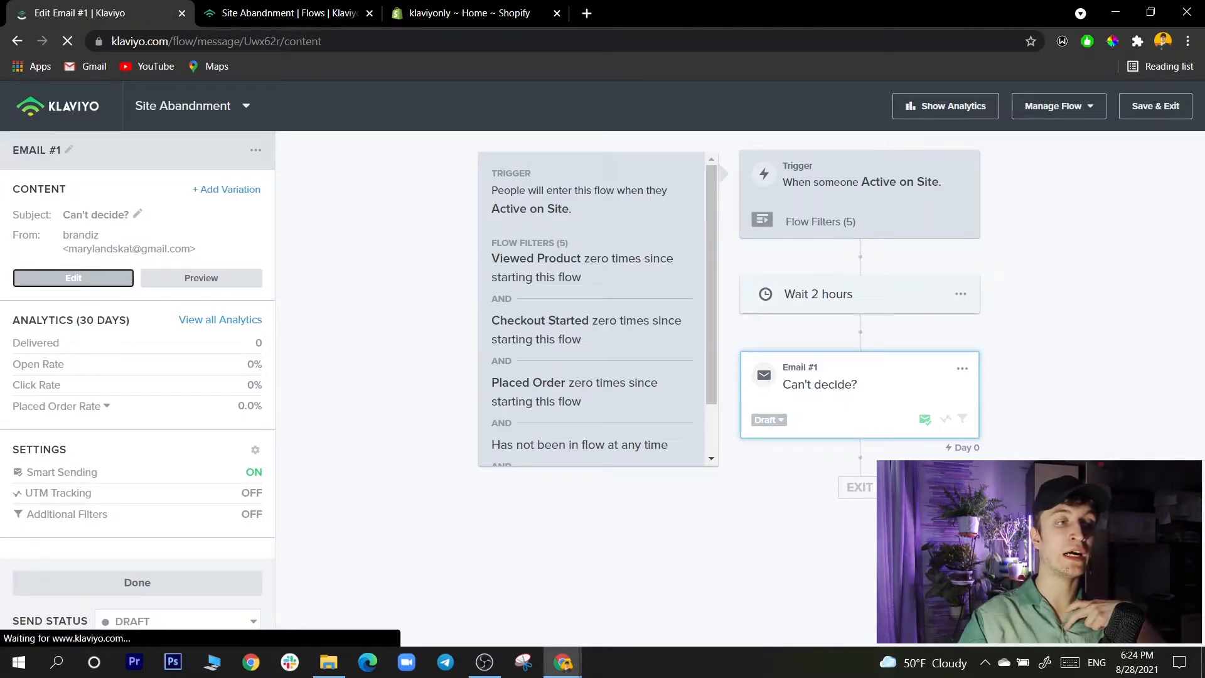
pyautogui.scroll(-1, 596, 389)
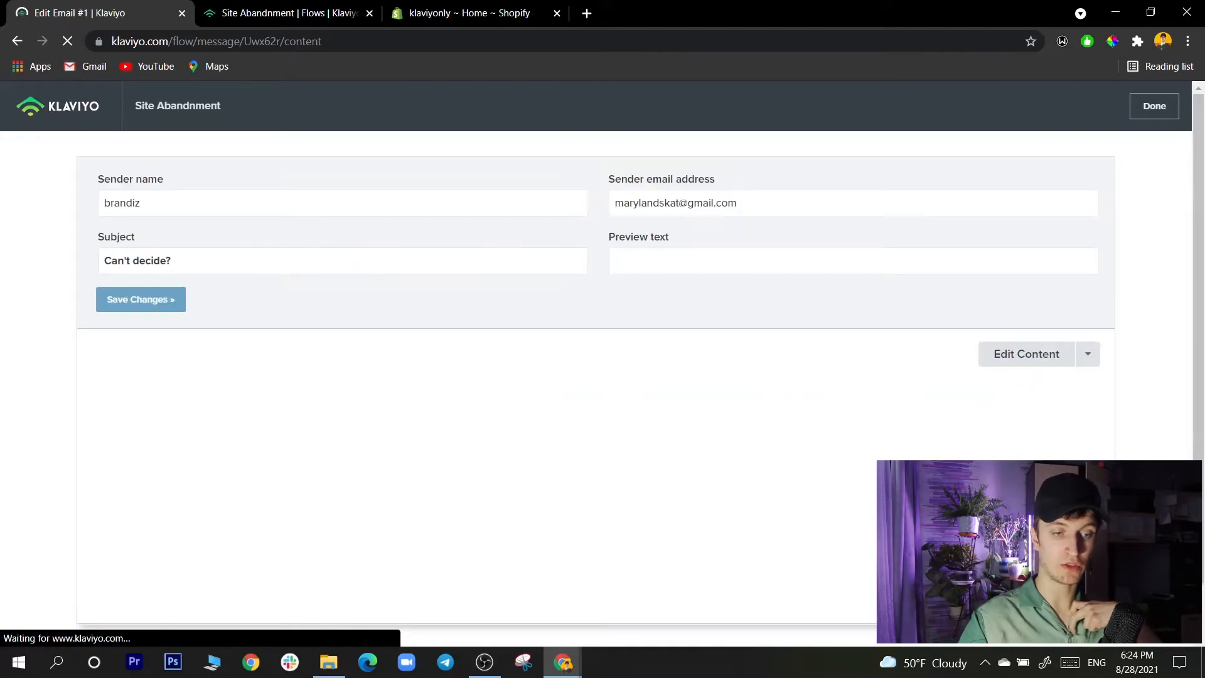
pyautogui.scroll(-1, 597, 389)
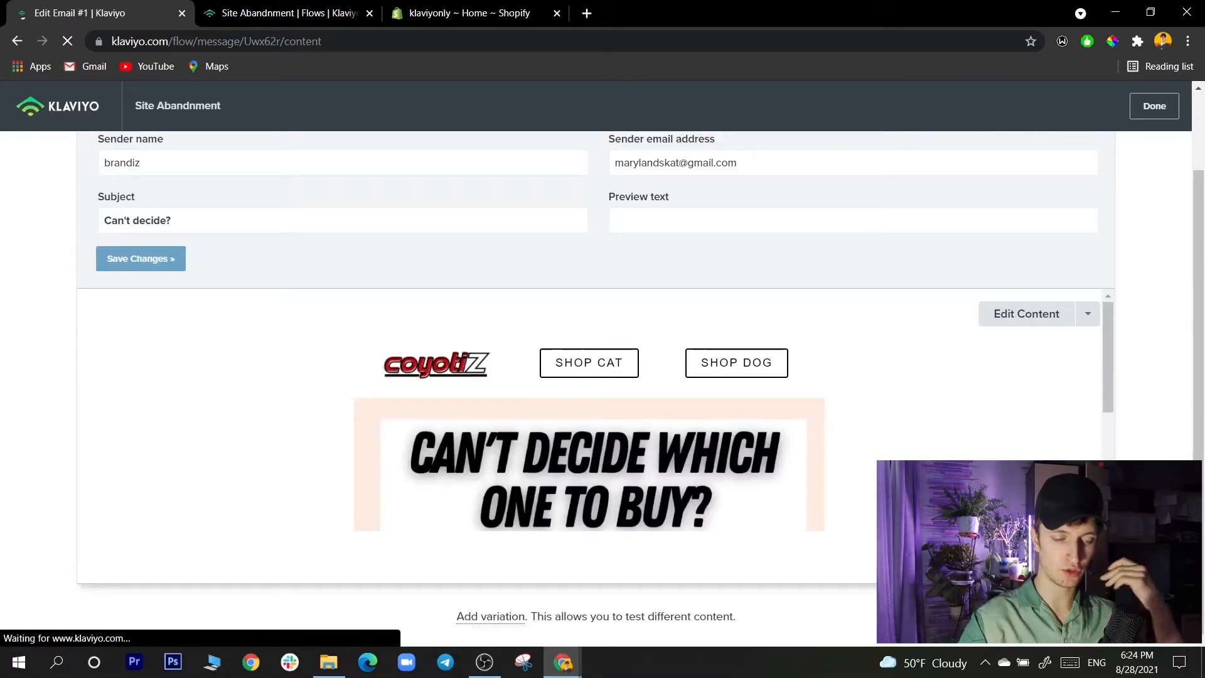
pyautogui.scroll(-2, 590, 440)
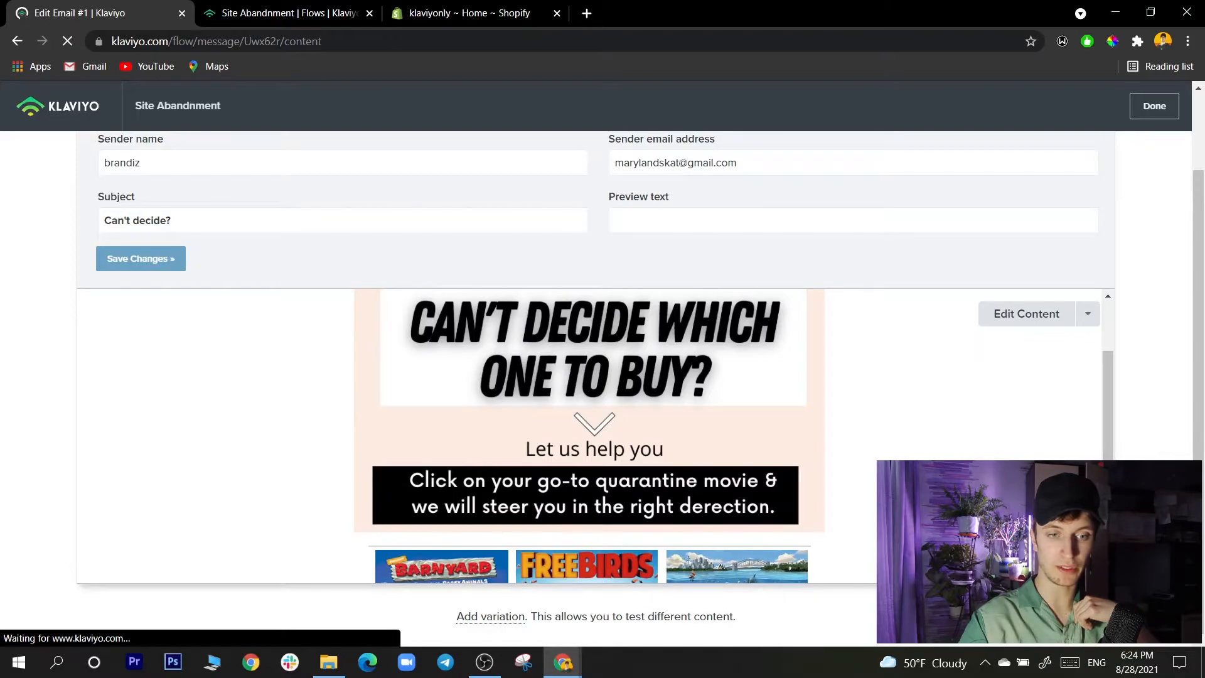
# - Open Email #1's content in the template editor and examine its headline, quarantine-movie prompt and movie poster images
pyautogui.click(1027, 315)
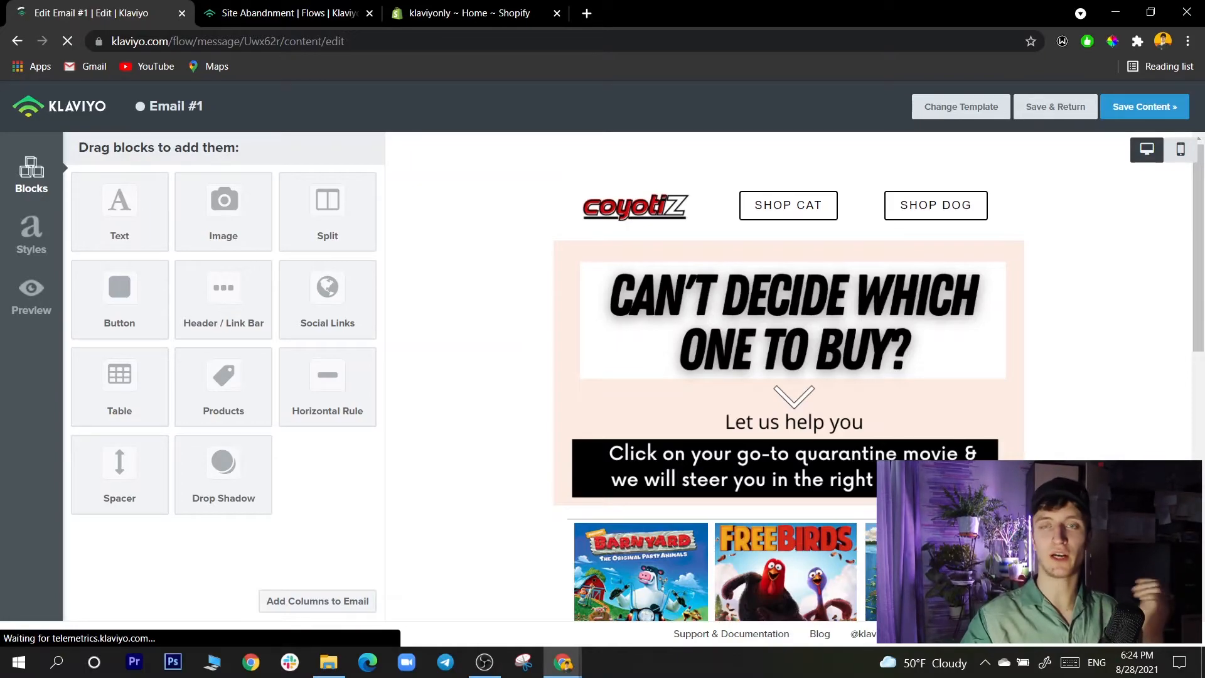
pyautogui.scroll(-2, 789, 377)
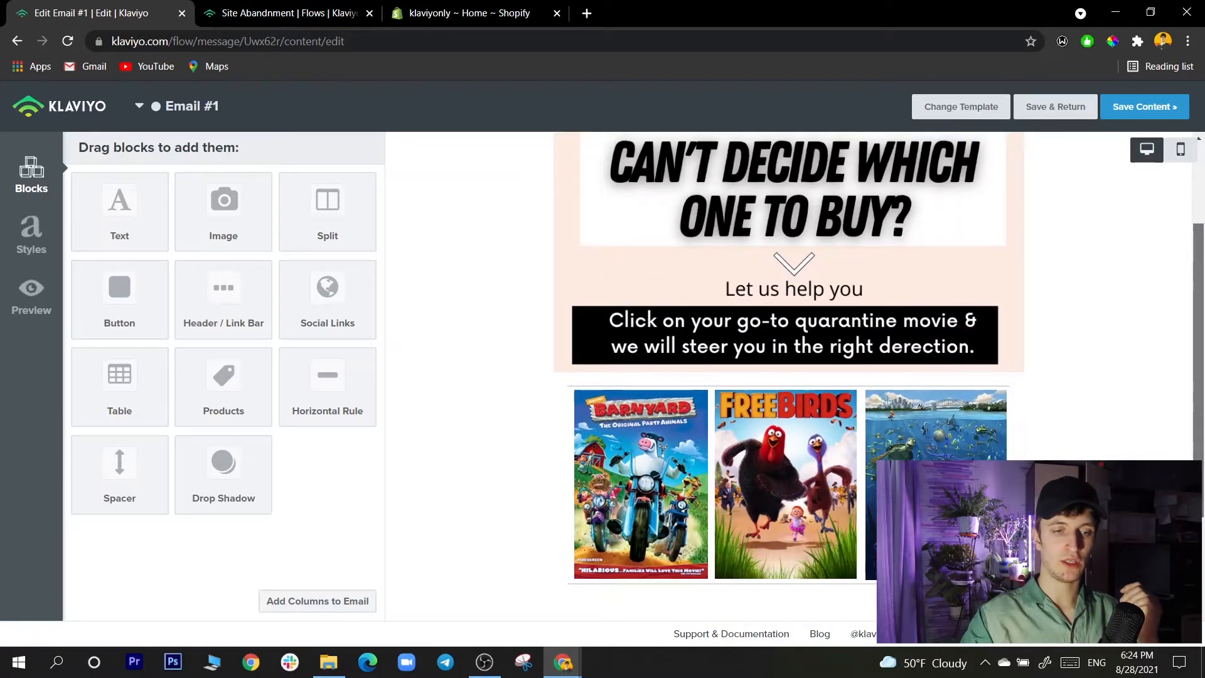
pyautogui.scroll(2, 789, 377)
pyautogui.scroll(-2, 789, 377)
pyautogui.scroll(1, 789, 377)
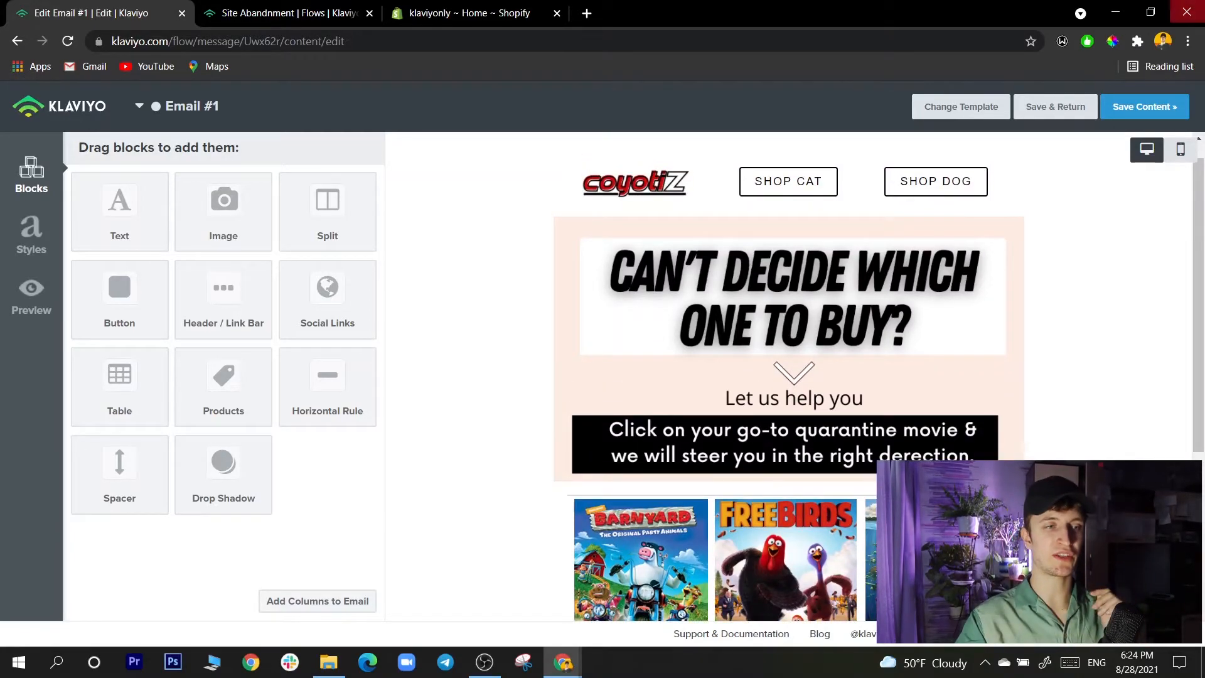
# - Open the online store from the Shopify admin and browse down to the home page's featured collection
pyautogui.click(470, 13)
pyautogui.scroll(-4, 514, 285)
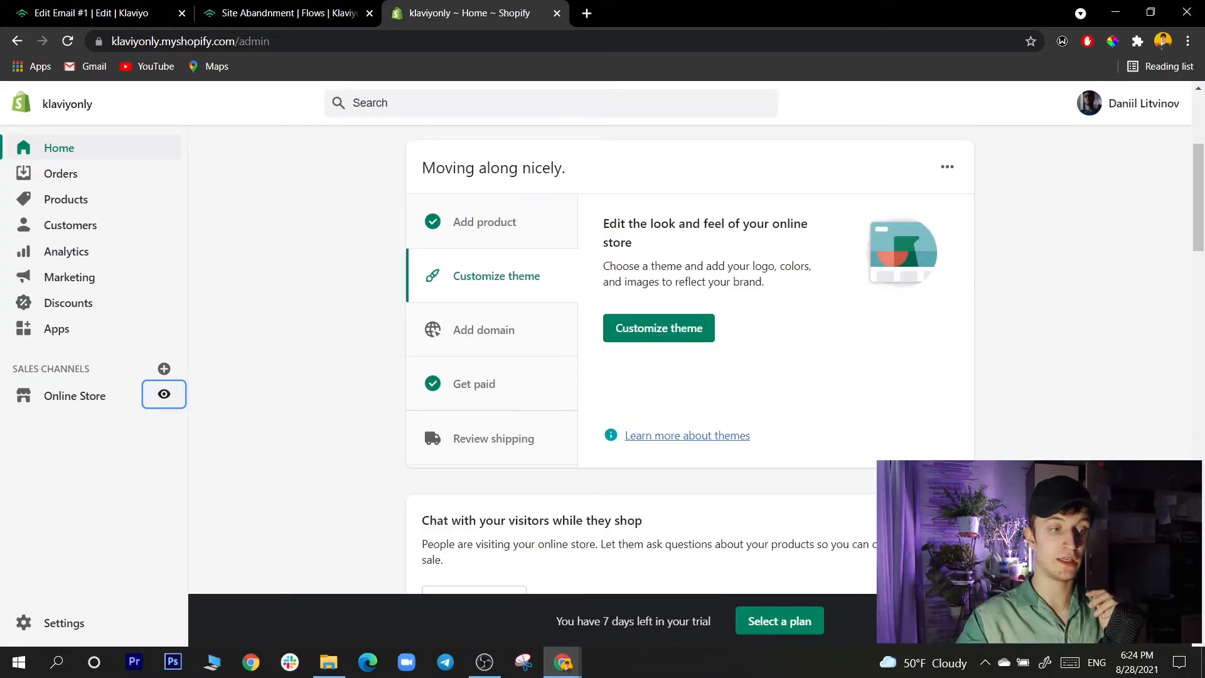
pyautogui.click(163, 394)
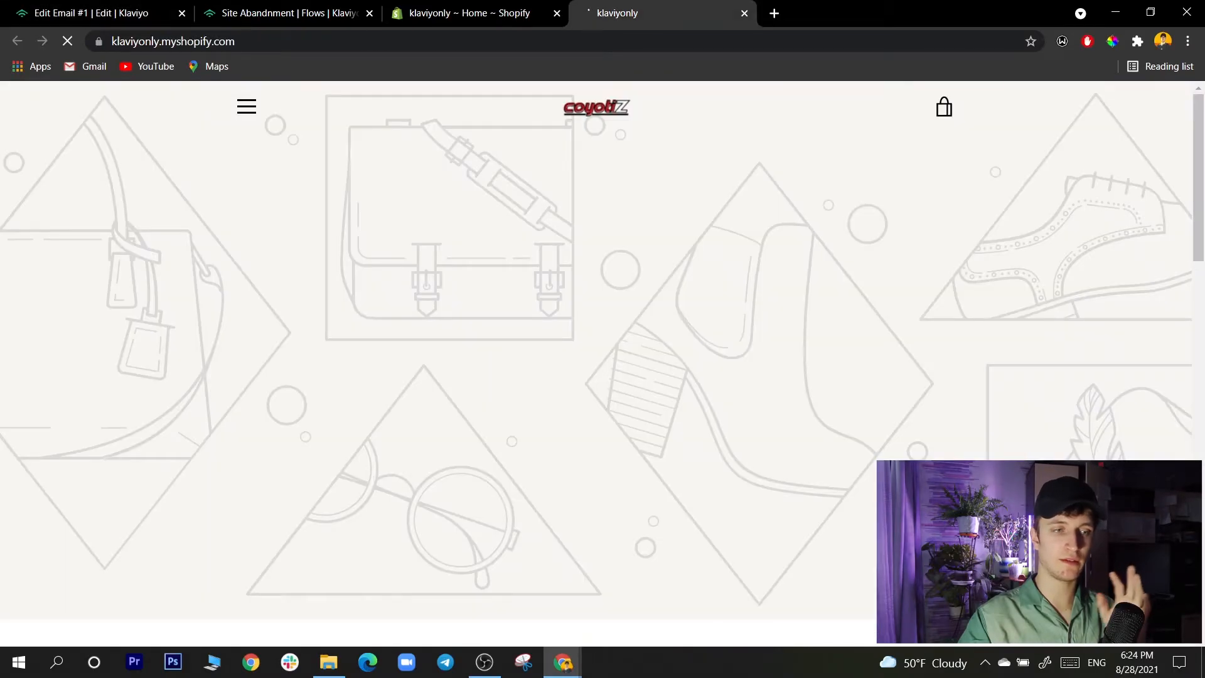
pyautogui.scroll(-8, 596, 364)
pyautogui.scroll(-2, 597, 364)
pyautogui.scroll(1, 597, 364)
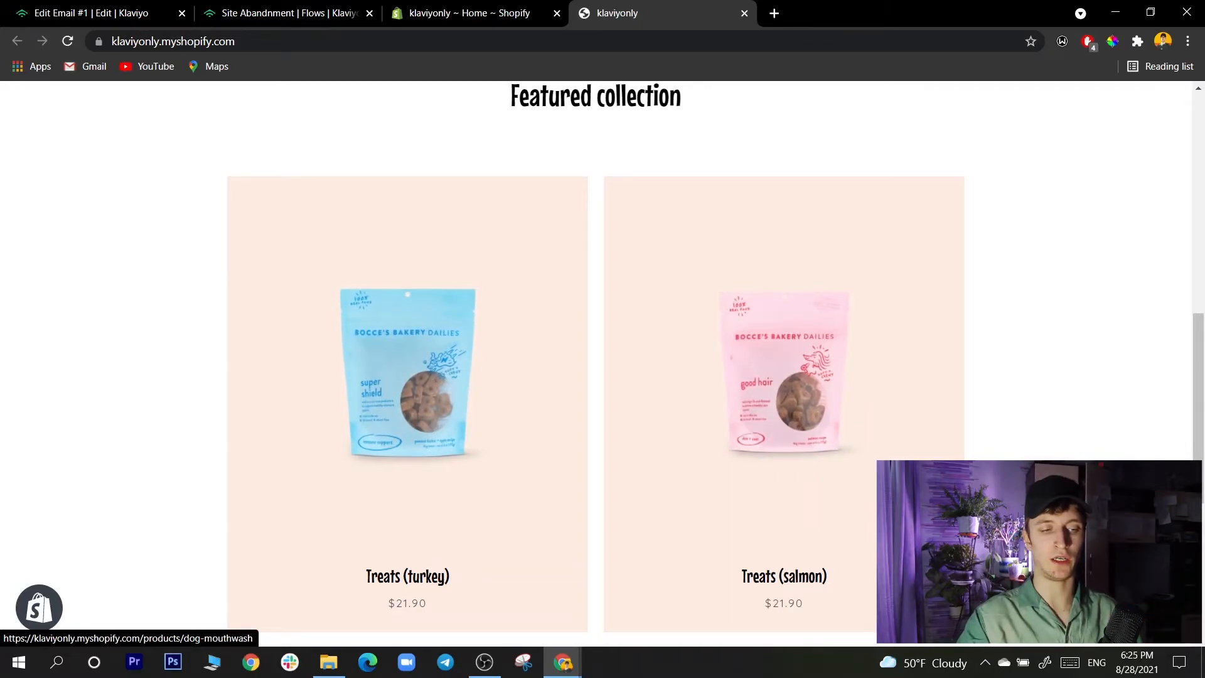
# - Compare the store's home page and featured treats with the headline and movie posters in the Email #1 template
pyautogui.scroll(4, 597, 364)
pyautogui.scroll(6, 597, 364)
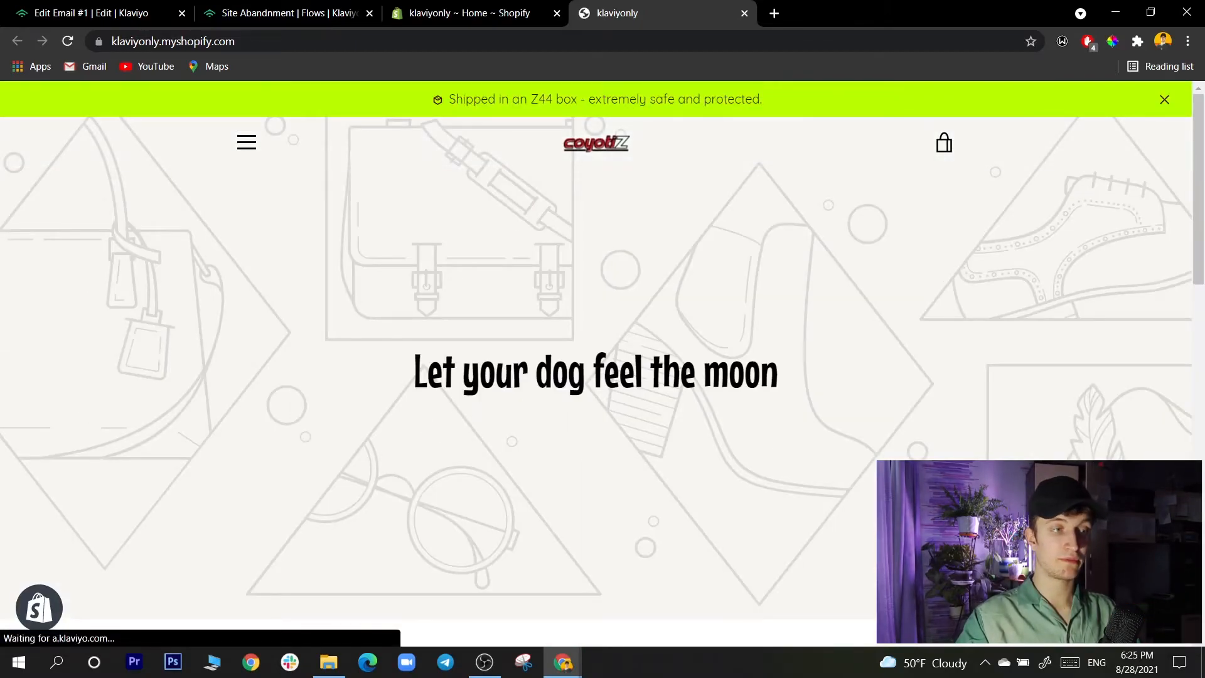
pyautogui.hotkey('ctrl', 'Tab')
pyautogui.scroll(-3, 789, 376)
pyautogui.scroll(3, 789, 377)
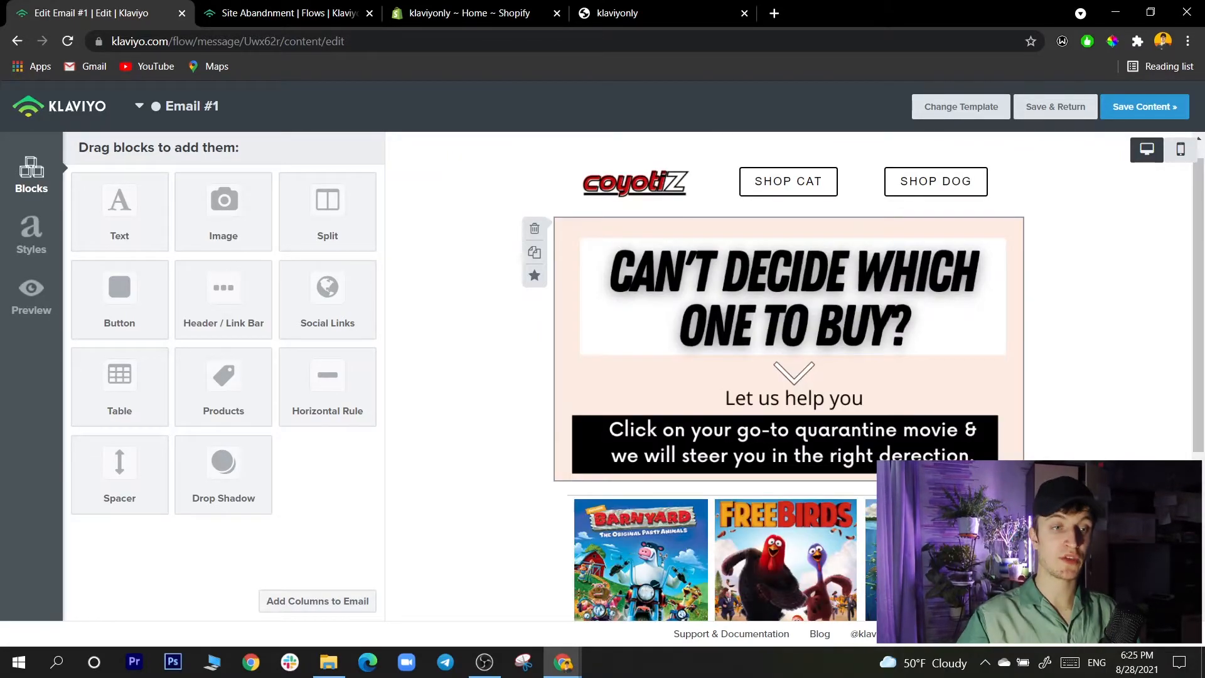
pyautogui.hotkey('ctrl', 'shift', 'Tab')
pyautogui.scroll(-10, 603, 351)
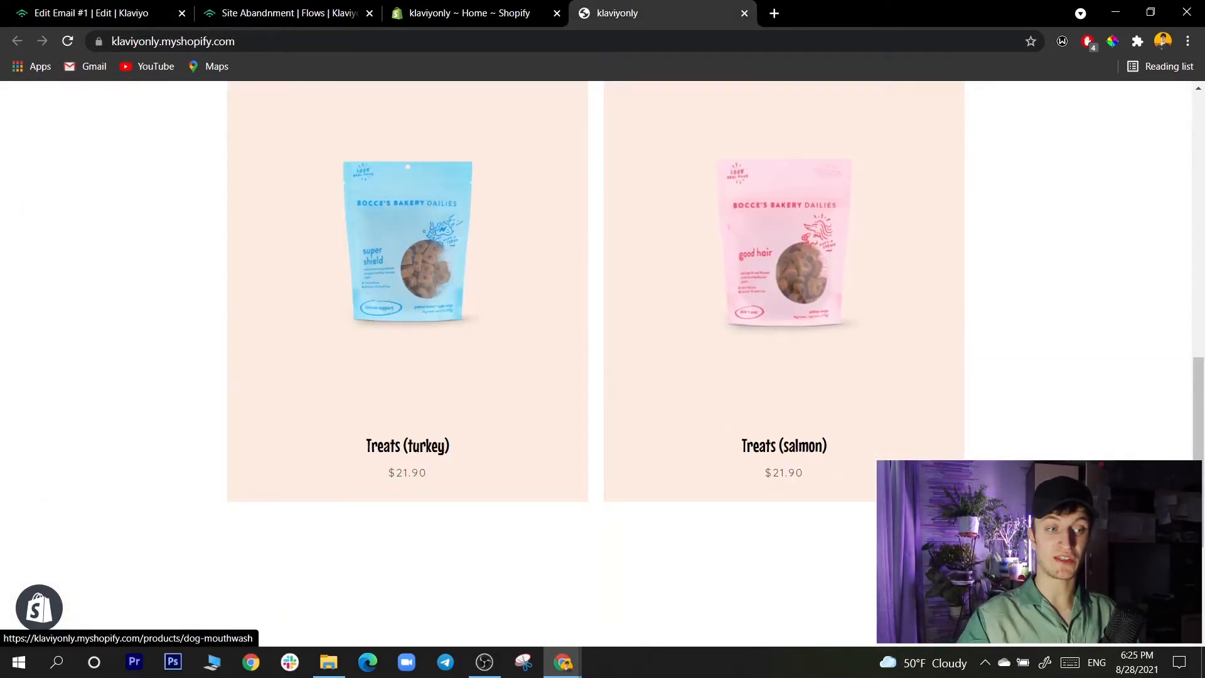
pyautogui.scroll(10, 603, 351)
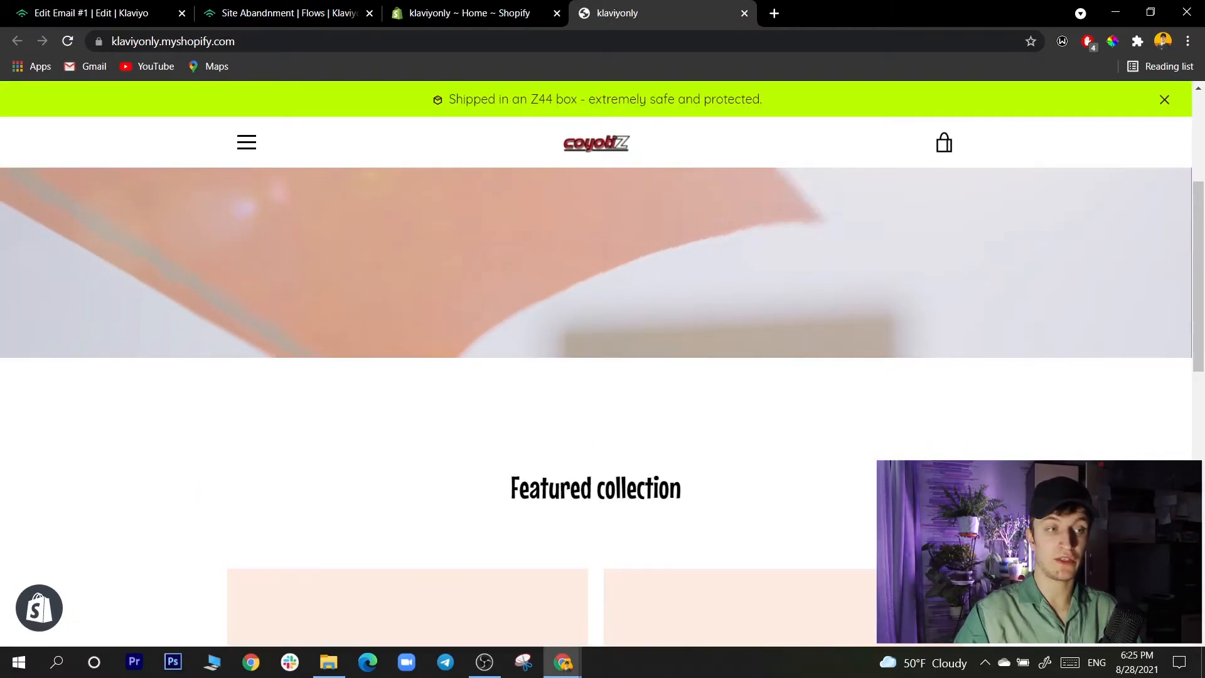
pyautogui.hotkey('ctrl', 'Tab')
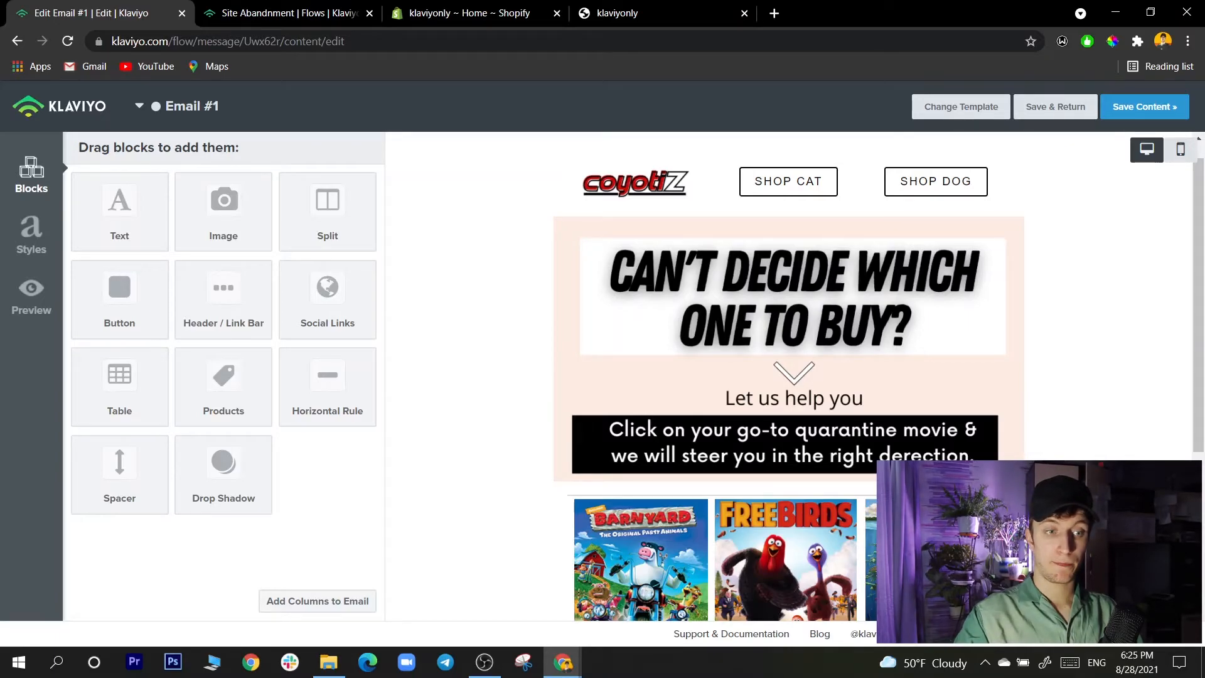
# - Glance at the site abandonment flow and examine the quarantine-movie prompt and movie posters in Email #1's template
pyautogui.click(289, 13)
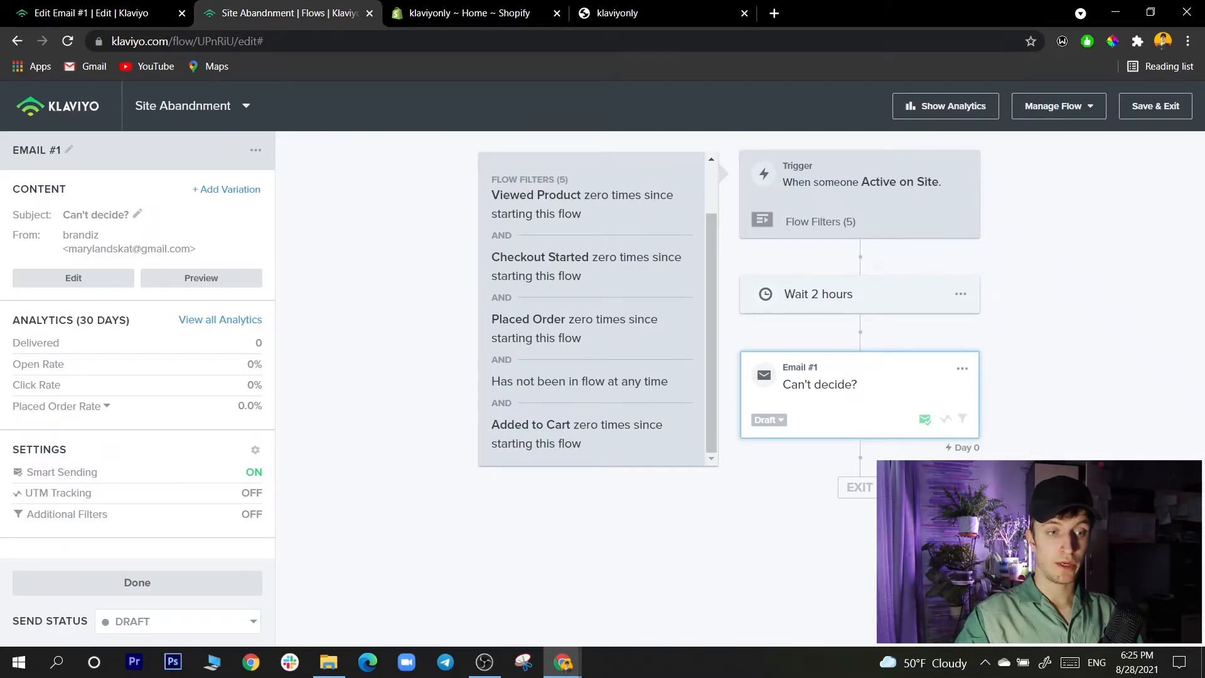
pyautogui.click(94, 13)
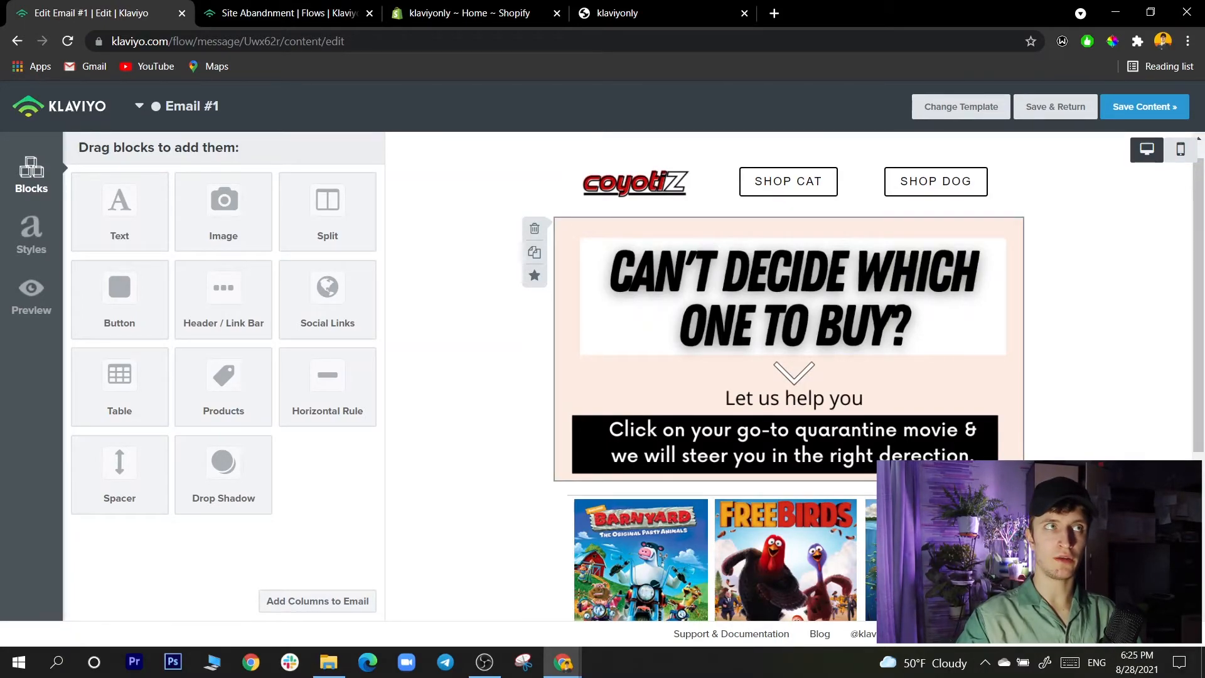
pyautogui.scroll(-2, 789, 376)
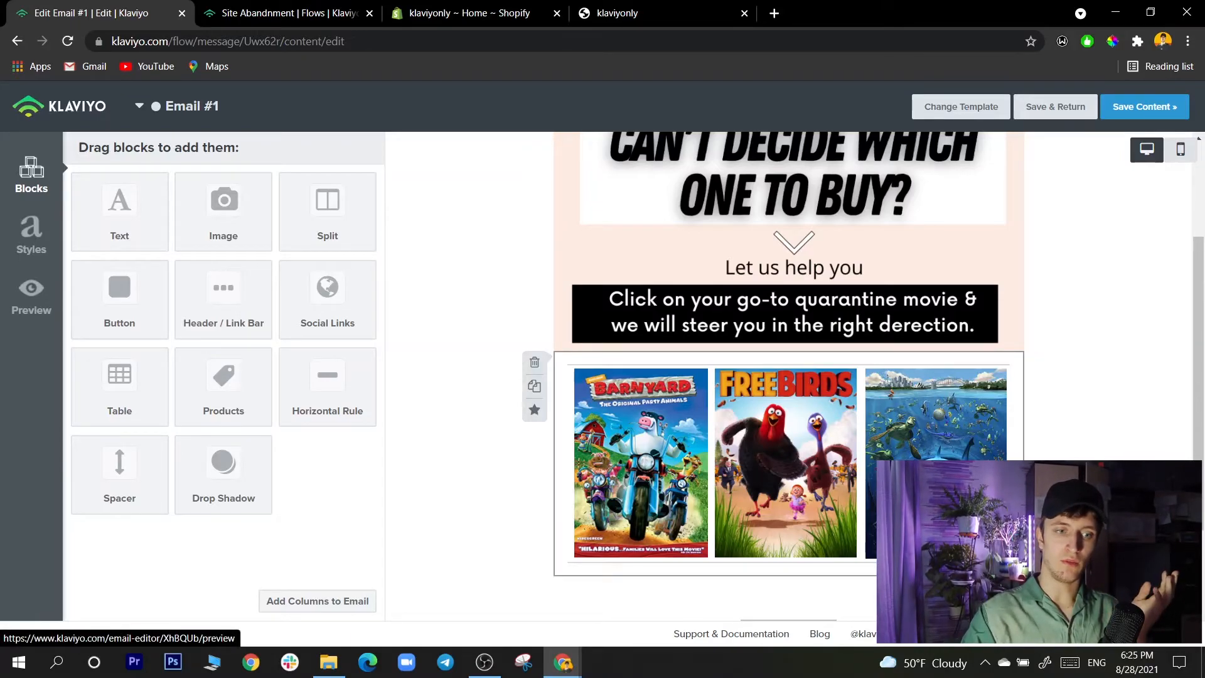
pyautogui.scroll(3, 789, 440)
pyautogui.scroll(-2, 789, 439)
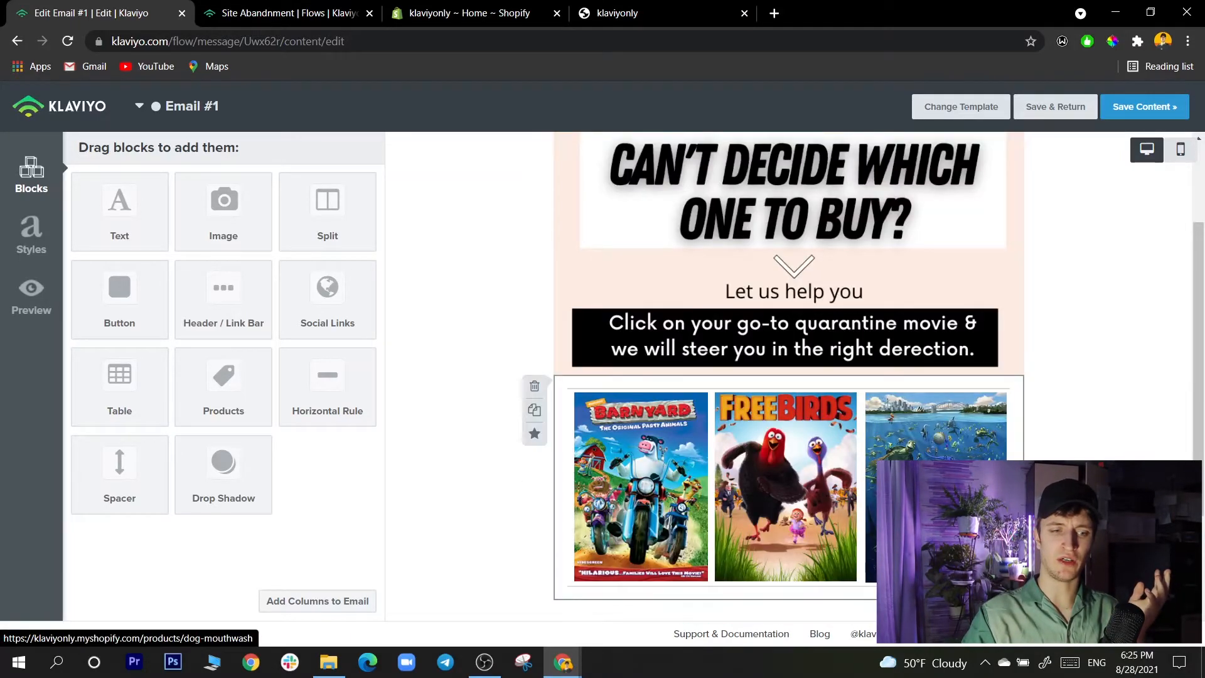
pyautogui.scroll(2, 788, 376)
pyautogui.scroll(-2, 788, 377)
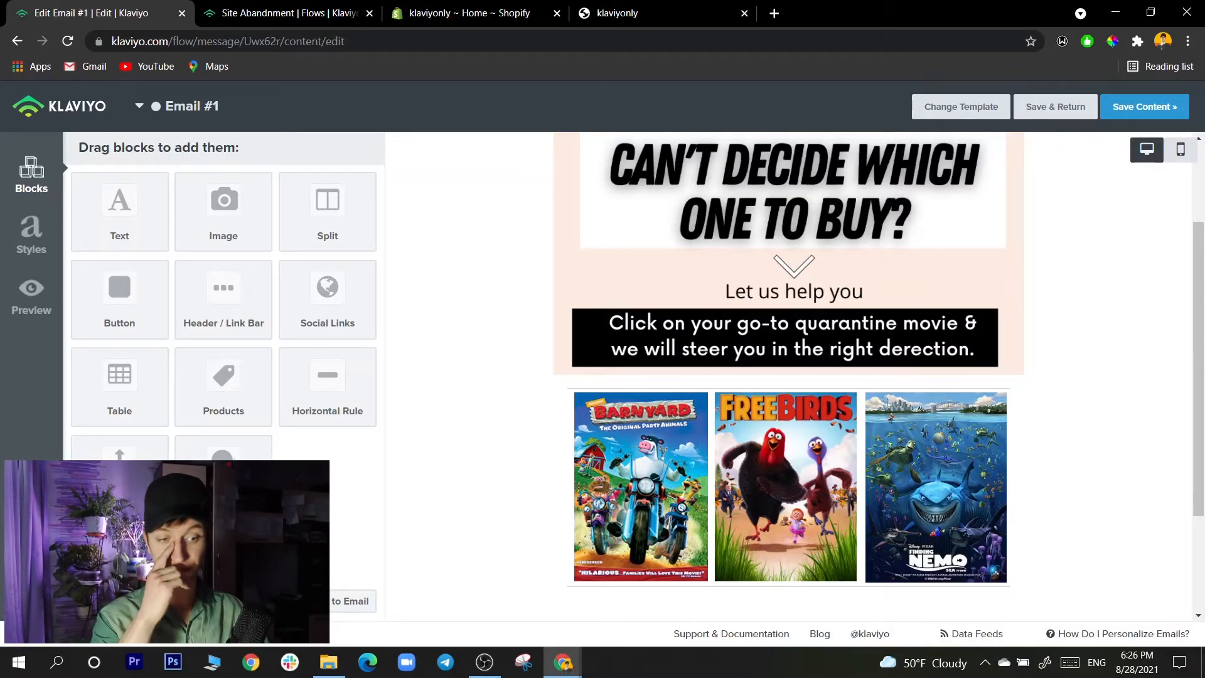
pyautogui.scroll(2, 789, 377)
pyautogui.scroll(-2, 789, 376)
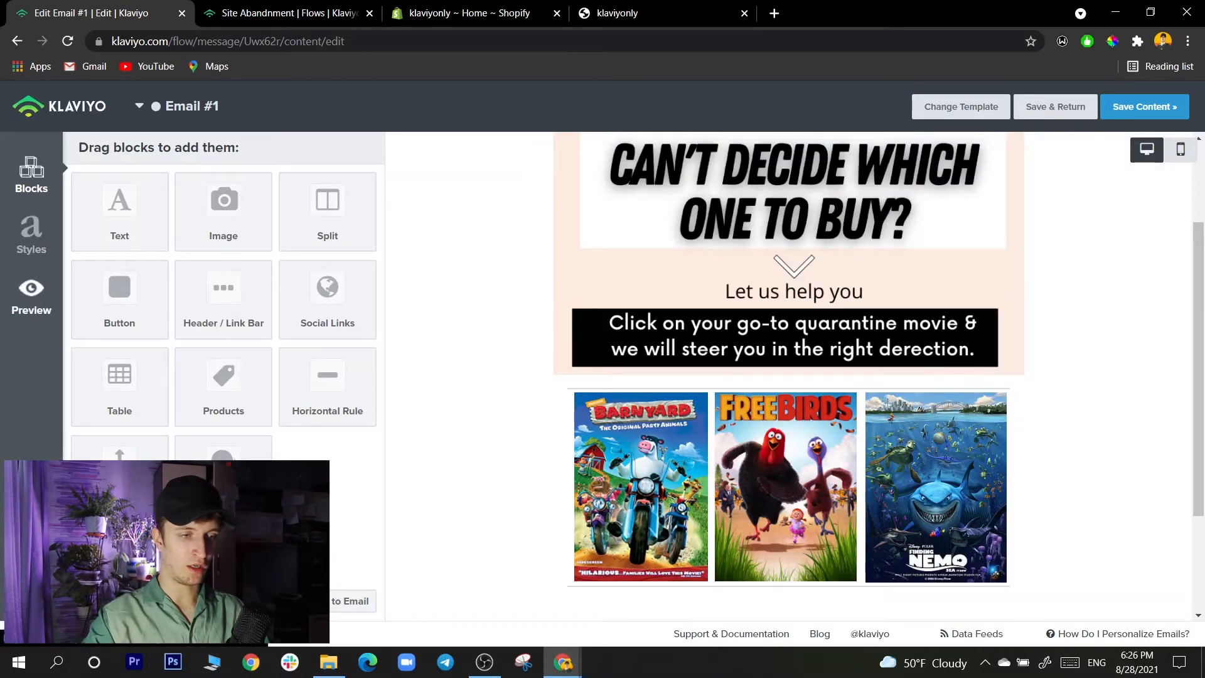
# - Preview Email #1 directly in Klaviyo using the recent Active on Site event, and save the email's content
pyautogui.click(31, 298)
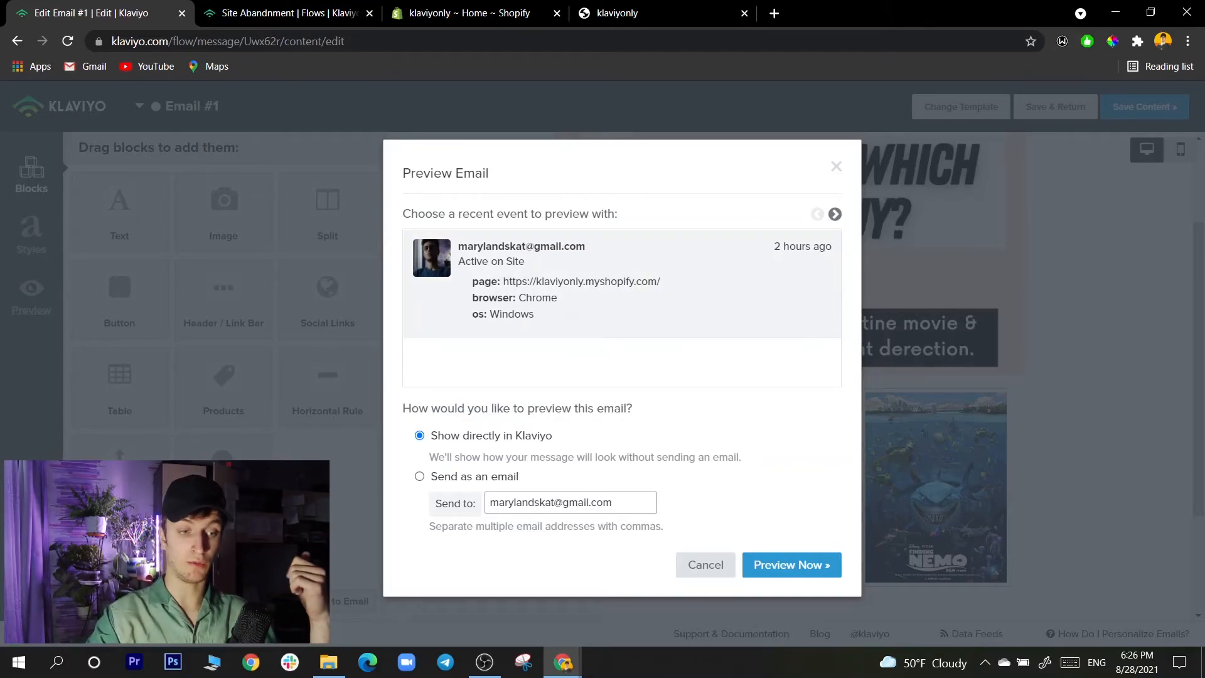
pyautogui.click(792, 564)
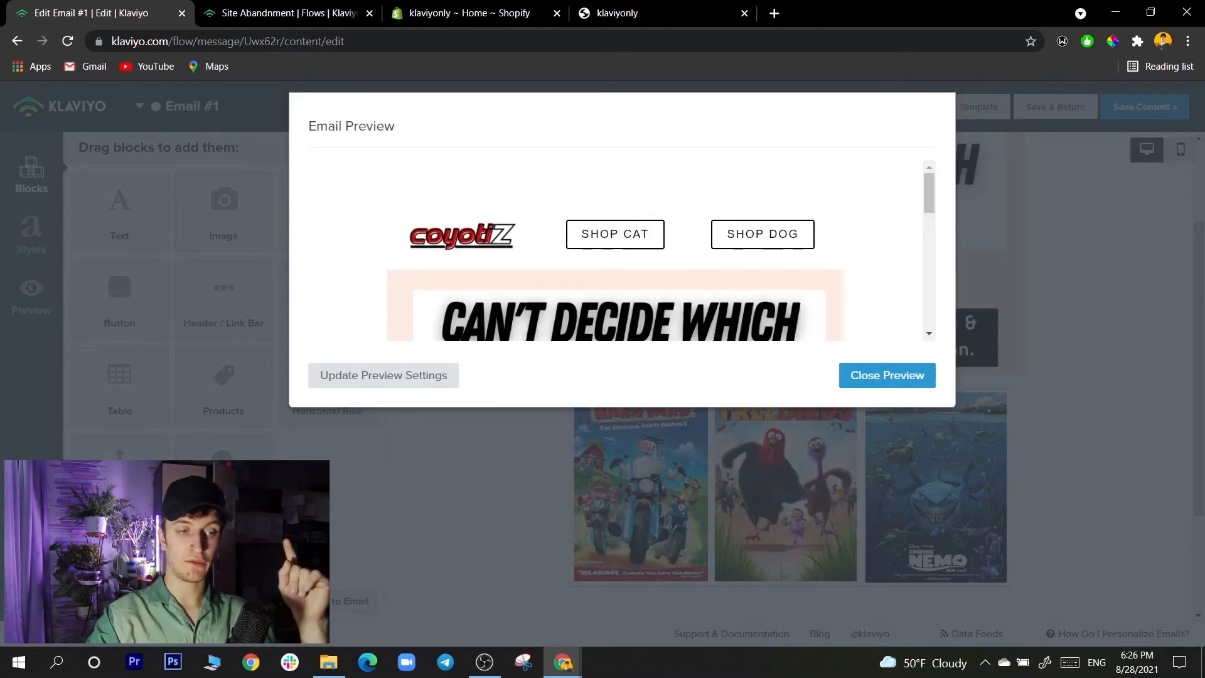
pyautogui.scroll(-8, 615, 251)
pyautogui.scroll(4, 615, 251)
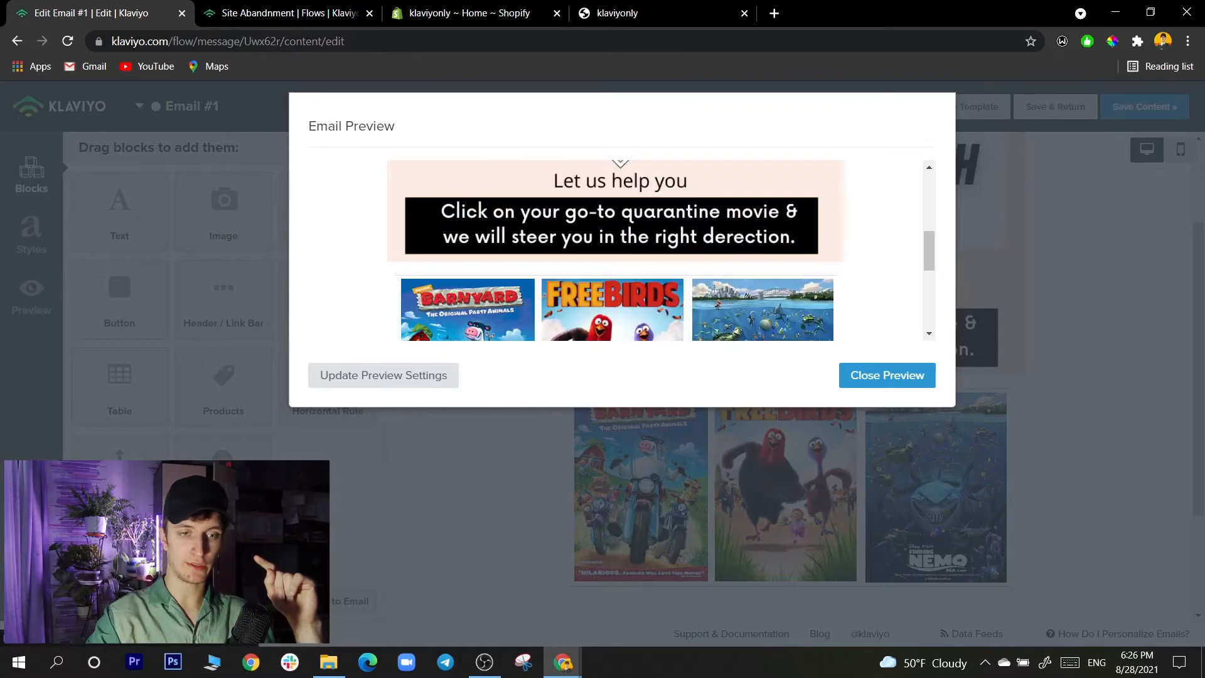
pyautogui.click(887, 375)
pyautogui.click(1144, 107)
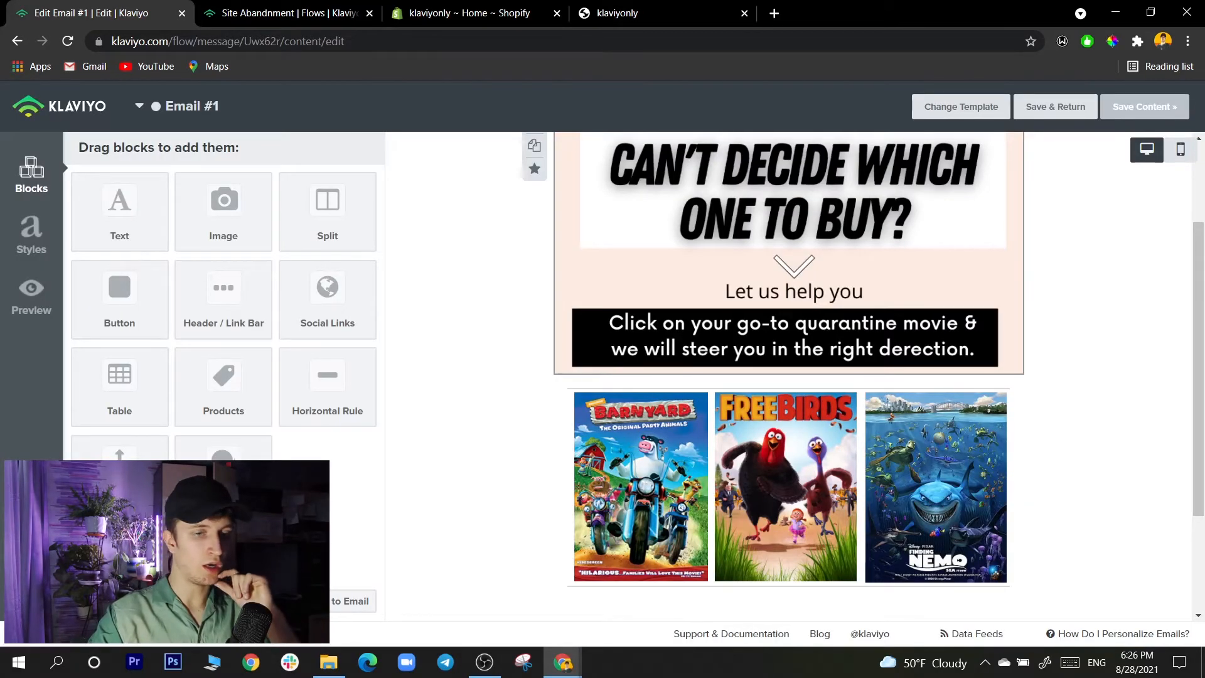
# - Open the web preview of the flow's "Can't decide?" email and look over its headline and movie posters
pyautogui.click(289, 13)
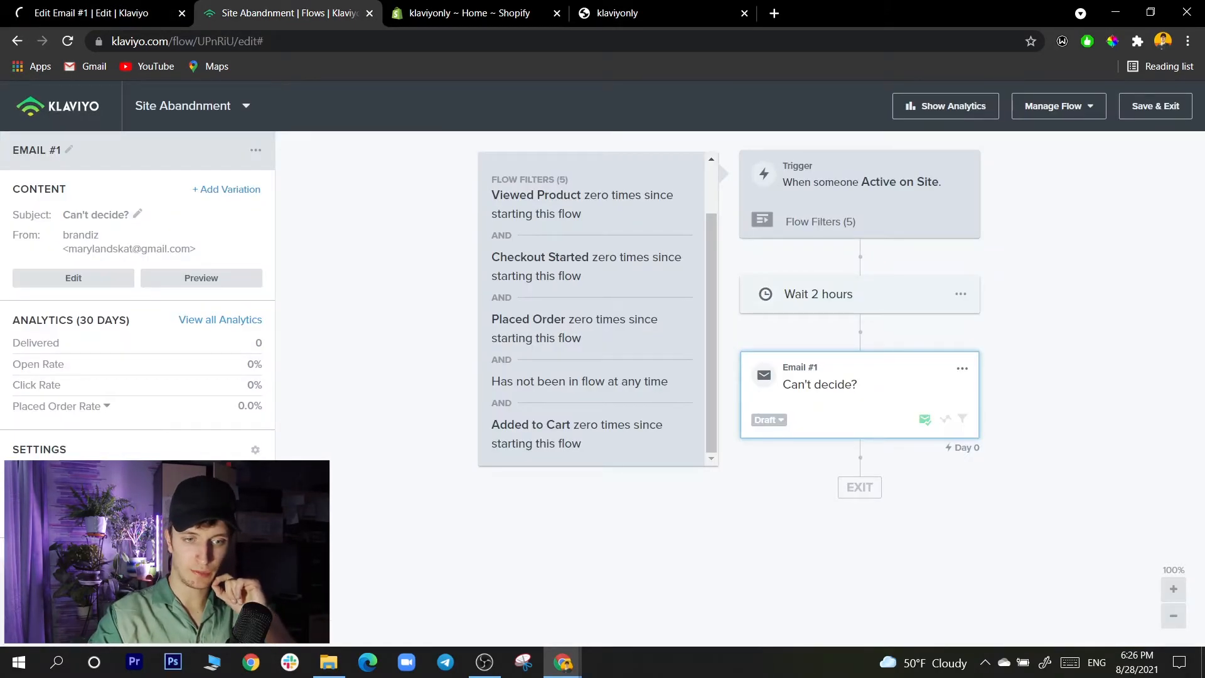
pyautogui.click(962, 369)
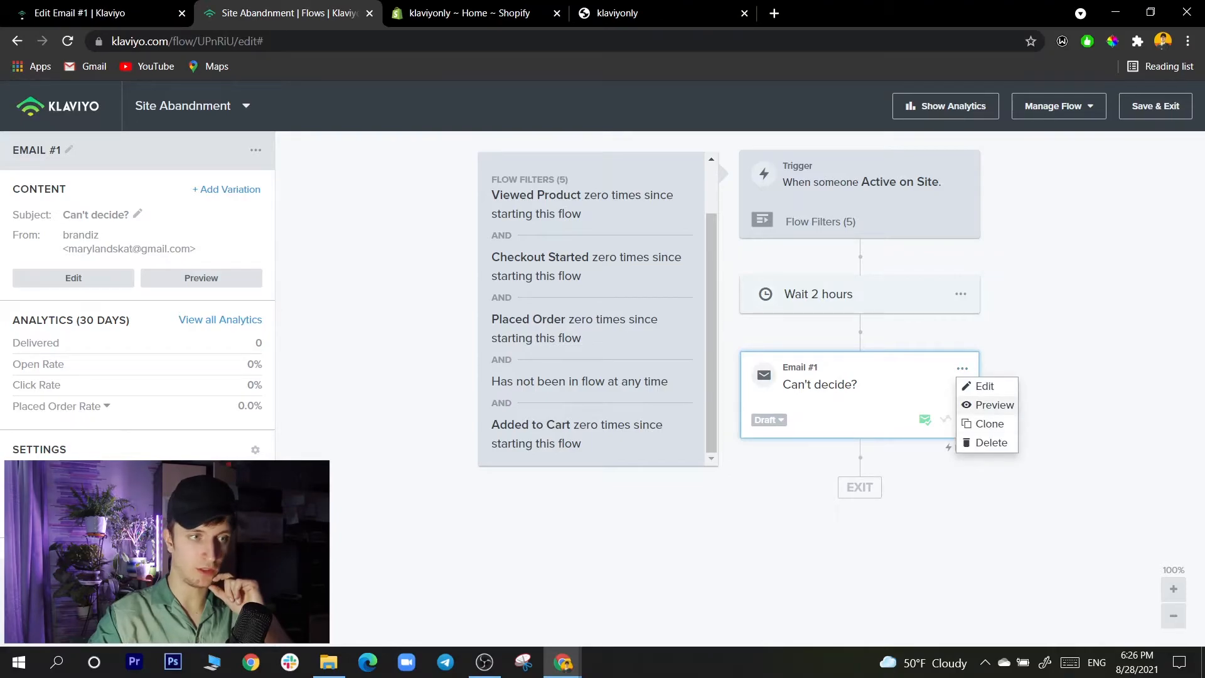
pyautogui.click(992, 405)
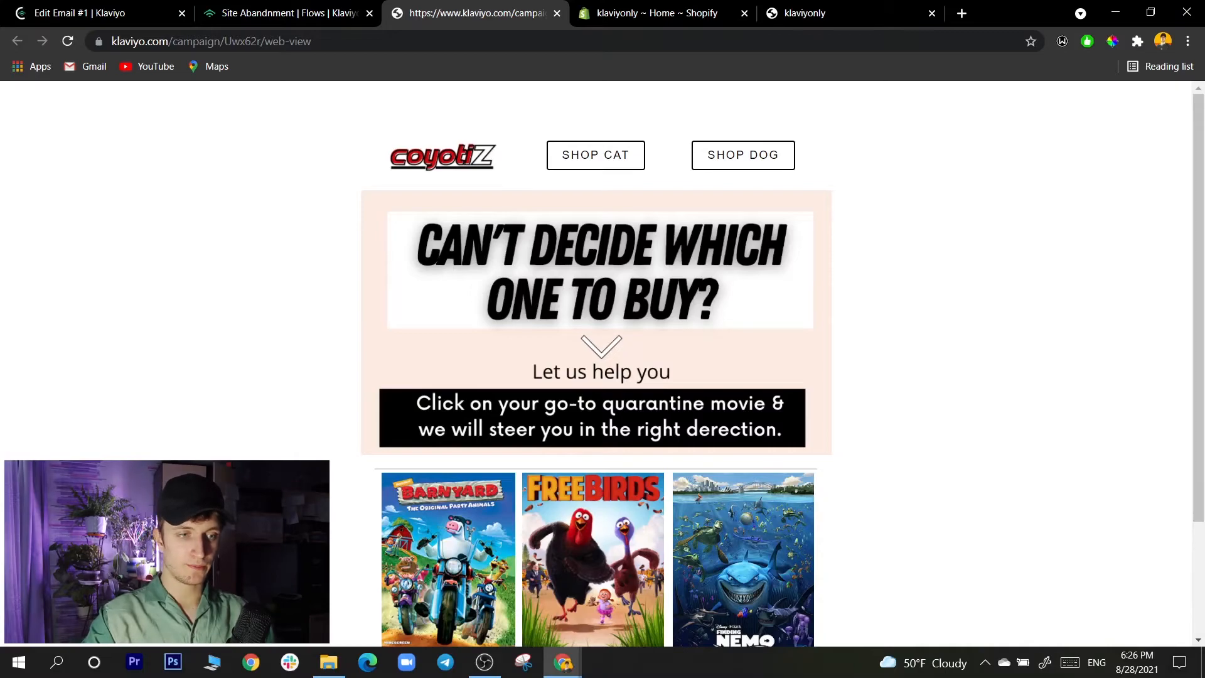
pyautogui.scroll(-3, 596, 364)
pyautogui.scroll(1, 597, 364)
pyautogui.scroll(1, 597, 364)
pyautogui.scroll(-2, 597, 364)
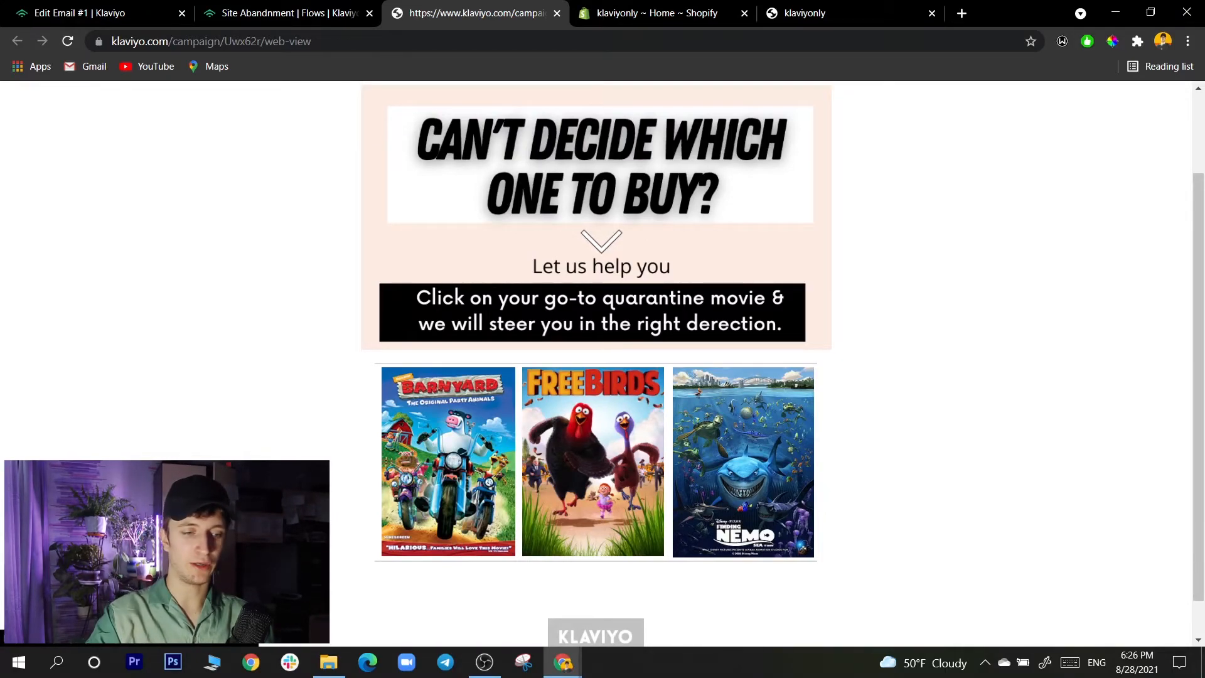
pyautogui.scroll(2, 596, 364)
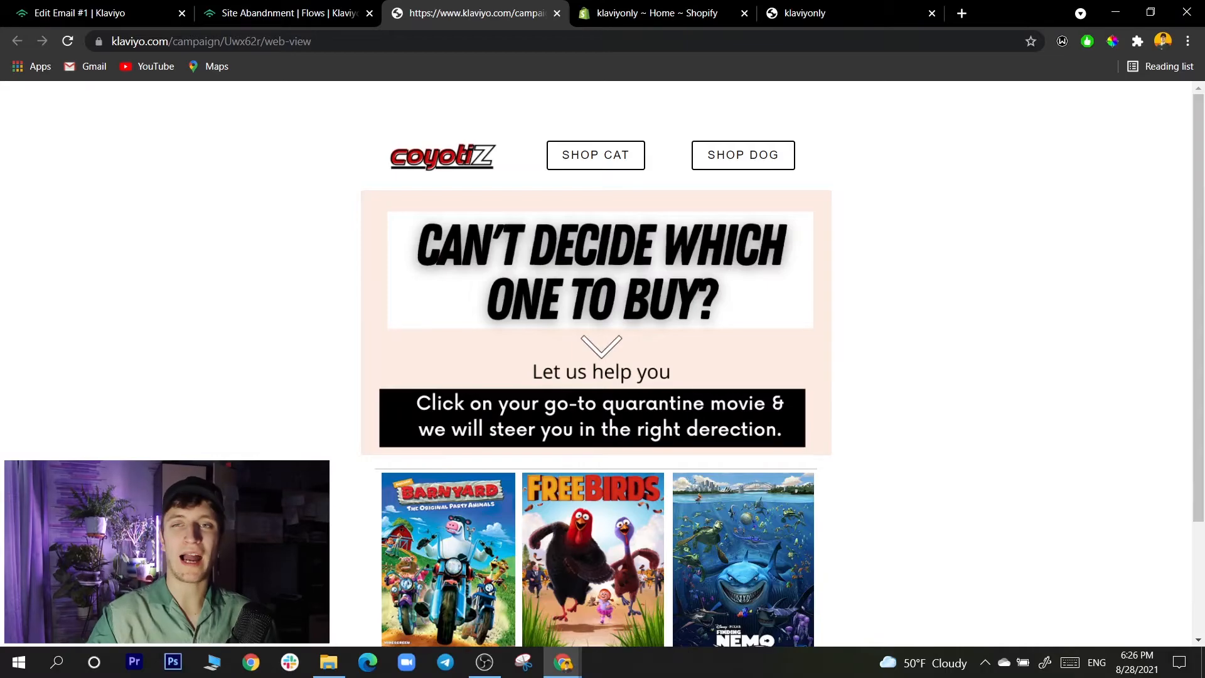
pyautogui.scroll(-2, 596, 364)
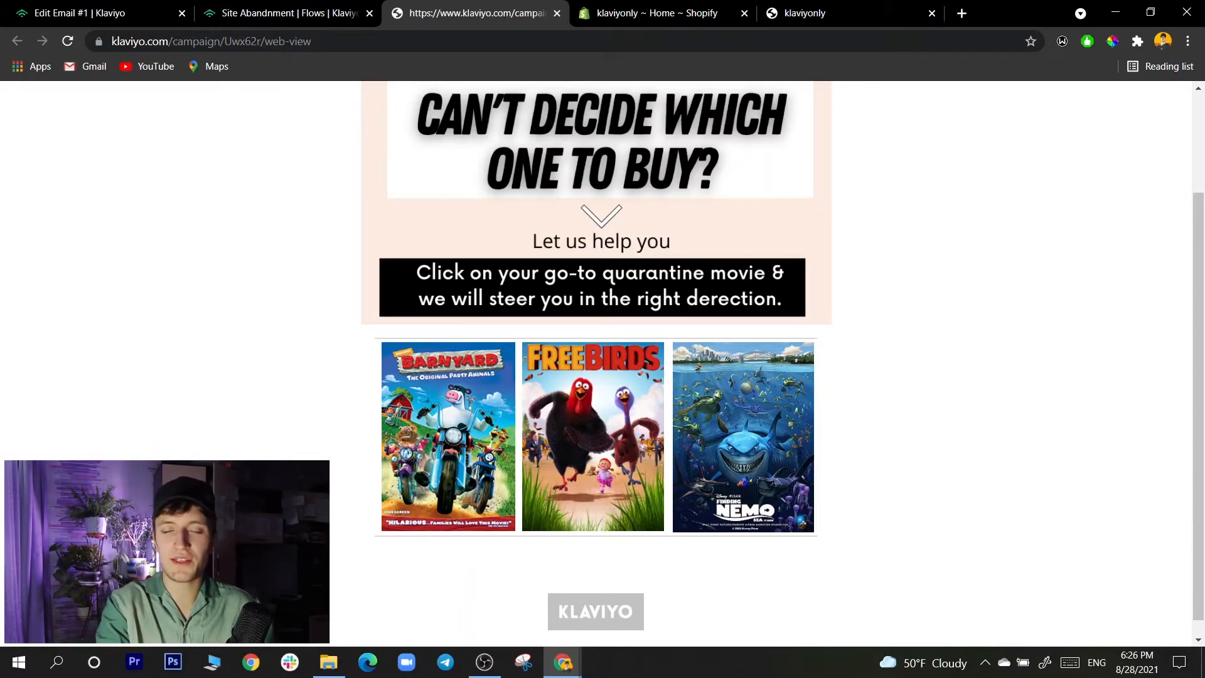
# - Review the turkey and salmon treats on the online store's home page and return to the email's web preview
pyautogui.hotkey('ctrl', 'Tab')
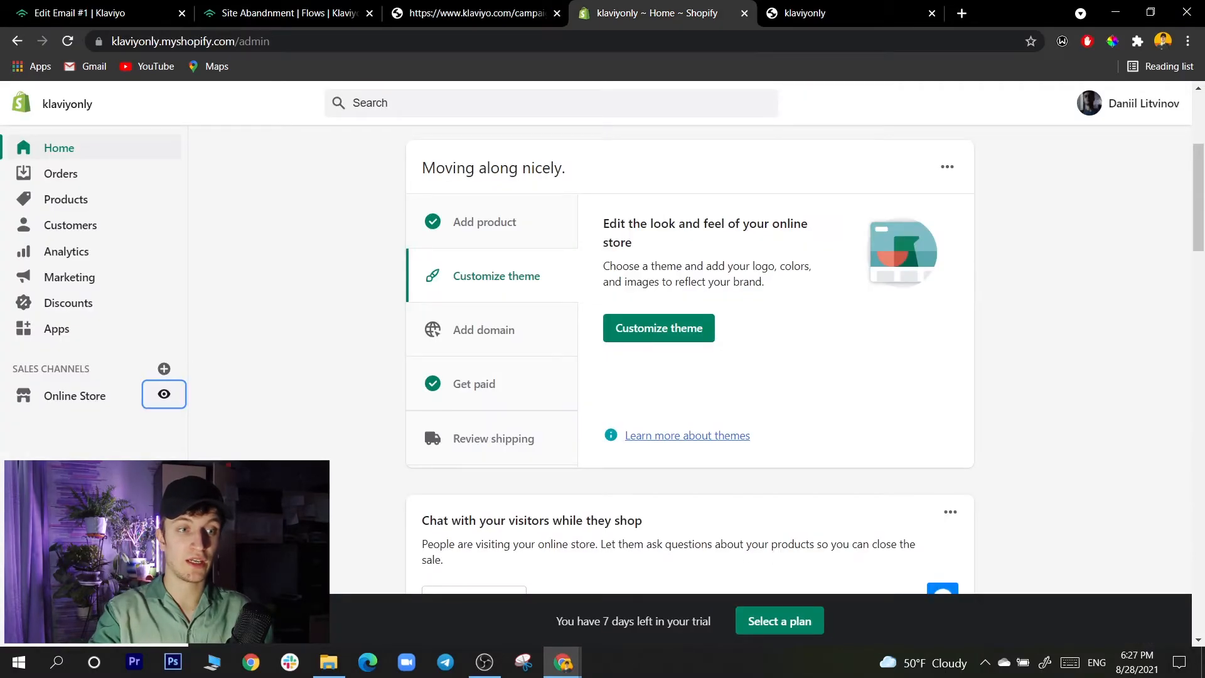
pyautogui.hotkey('ctrl', 'Tab')
pyautogui.scroll(-10, 603, 377)
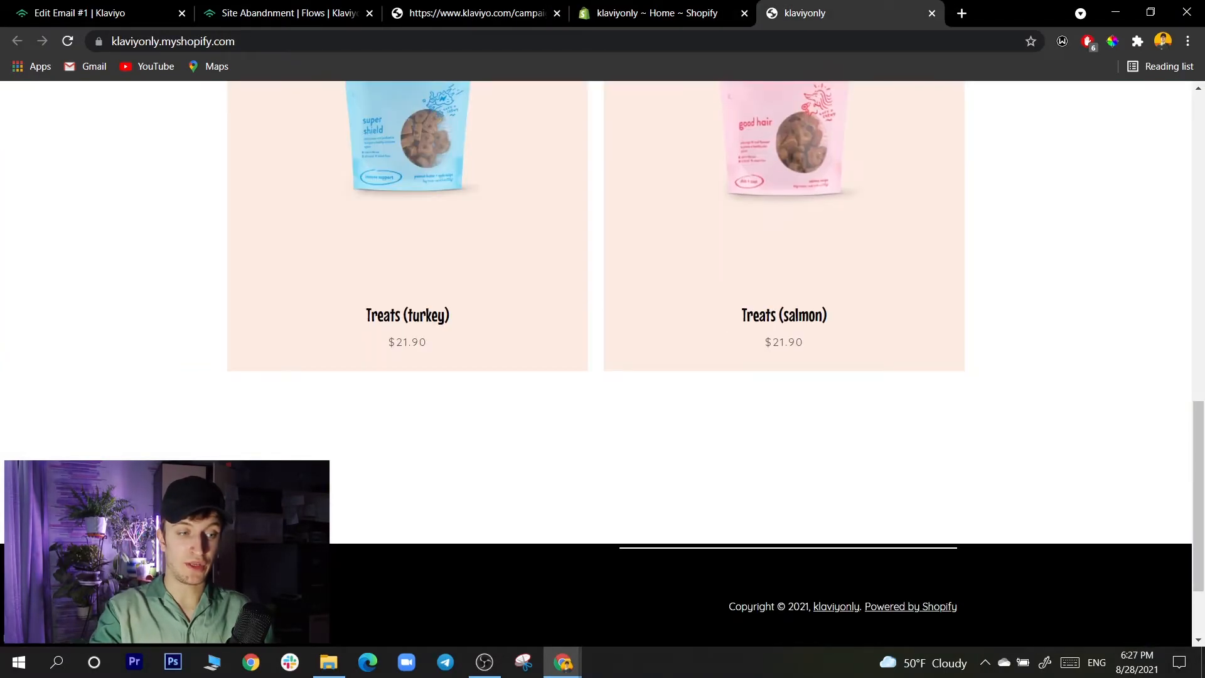
pyautogui.scroll(4, 603, 377)
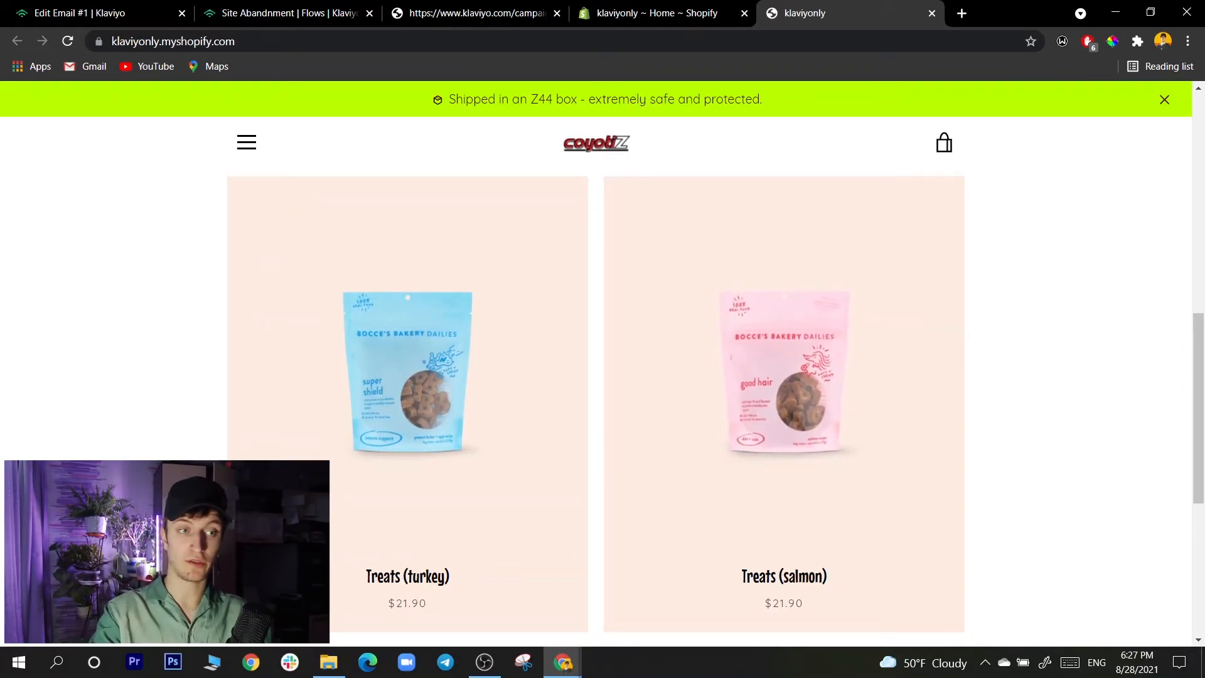
pyautogui.hotkey('ctrl', 'shift', 'Tab')
pyautogui.hotkey('ctrl', 'shift', 'Tab')
pyautogui.hotkey('ctrl', 'shift', 'Tab')
pyautogui.hotkey('ctrl', 'Tab')
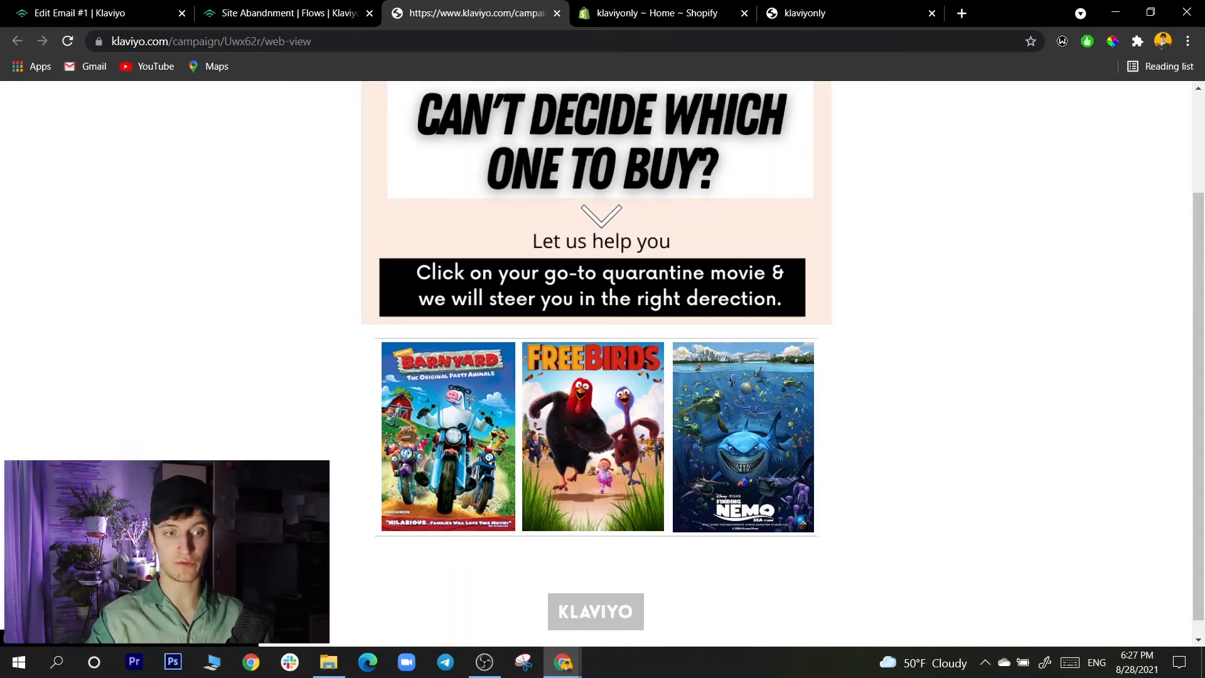
# - Follow the Finding Nemo poster's link in the email and examine the Treats (salmon) product page
pyautogui.click(743, 437)
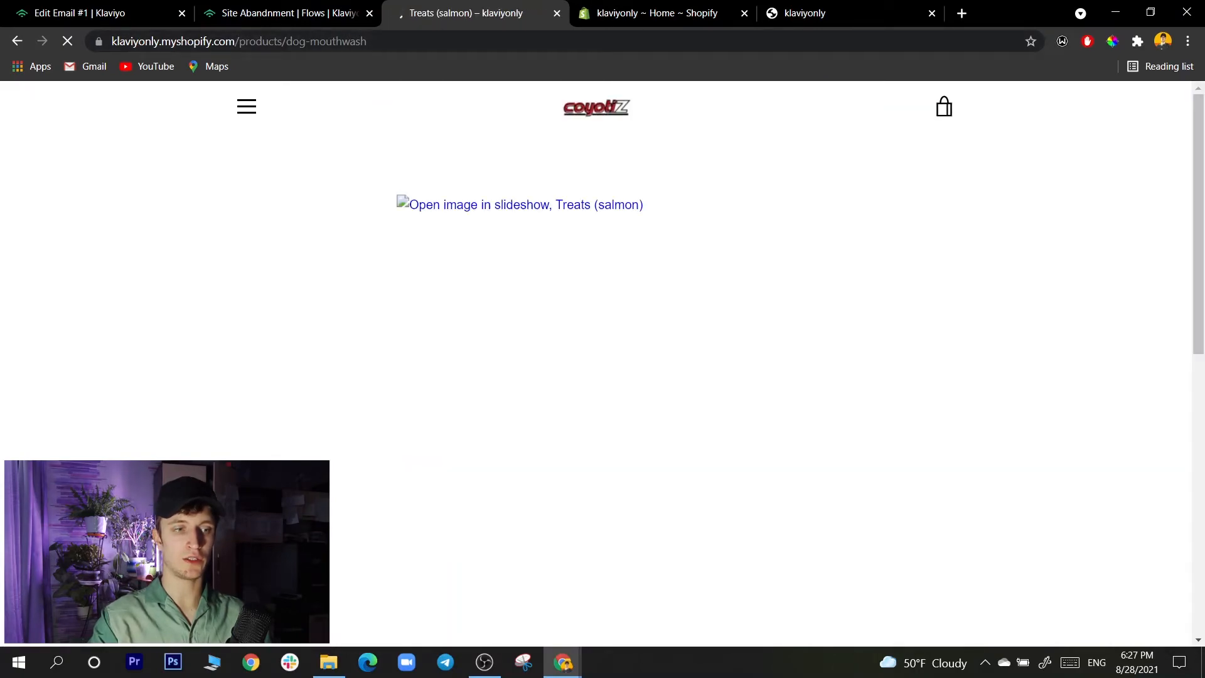
pyautogui.scroll(-2, 596, 363)
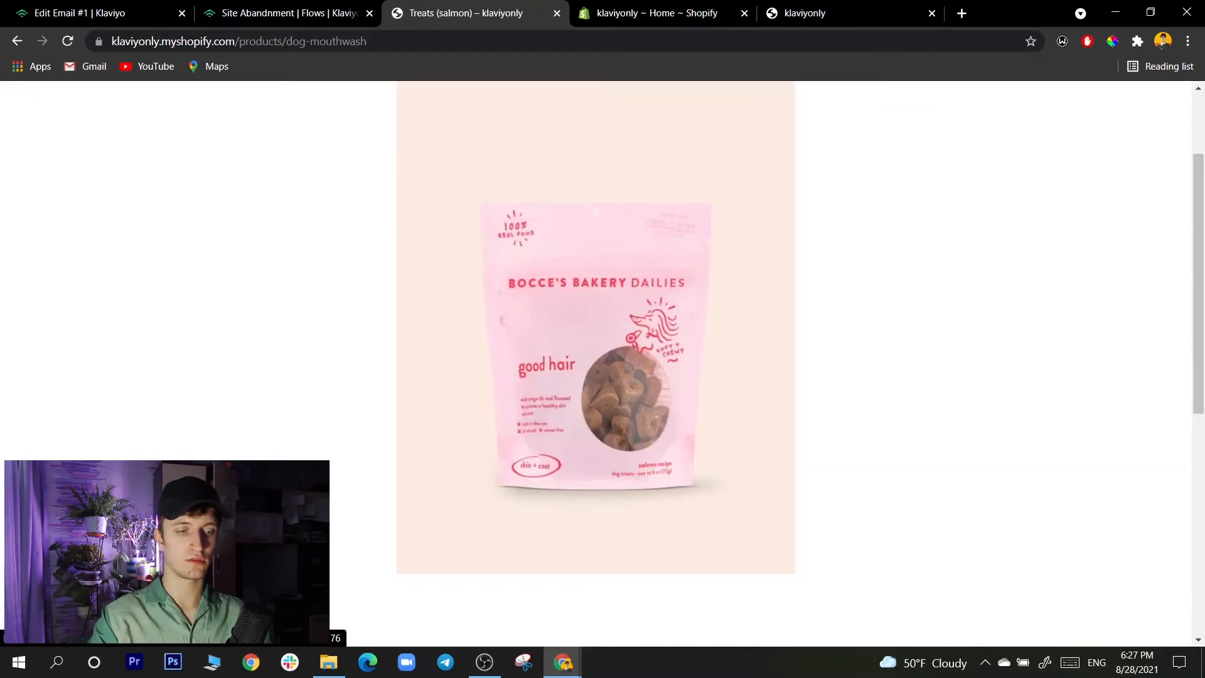
pyautogui.scroll(2, 596, 362)
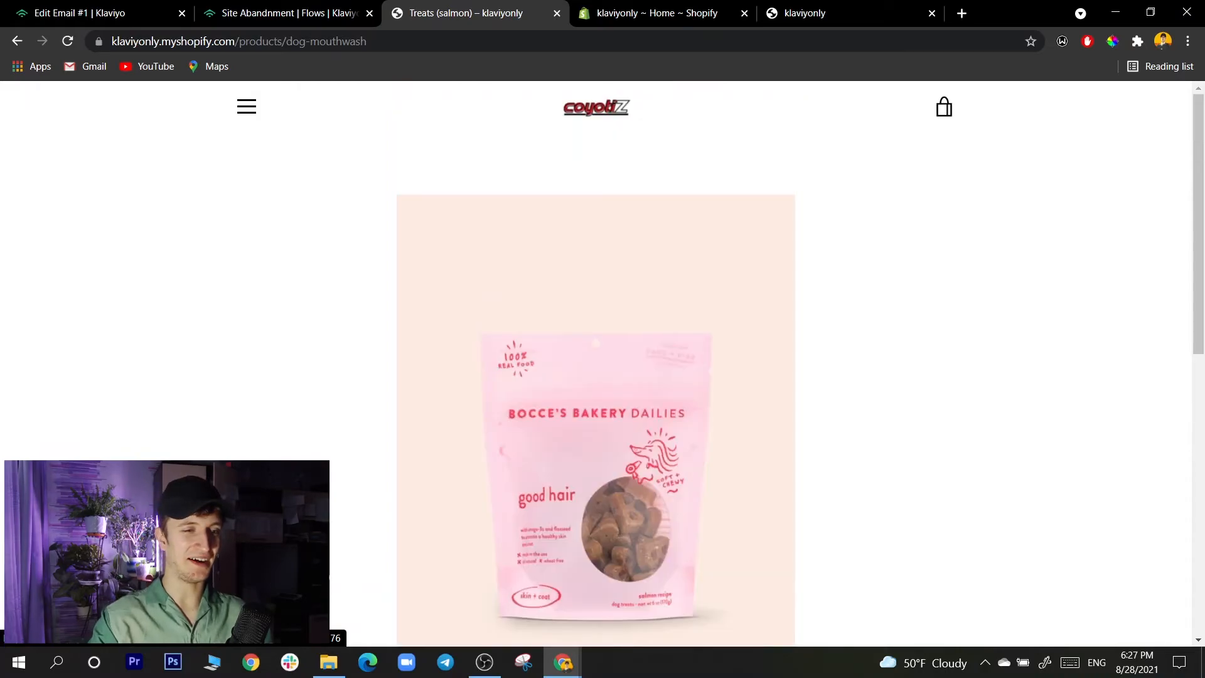
pyautogui.scroll(-4, 596, 363)
pyautogui.scroll(2, 596, 363)
pyautogui.scroll(-4, 595, 363)
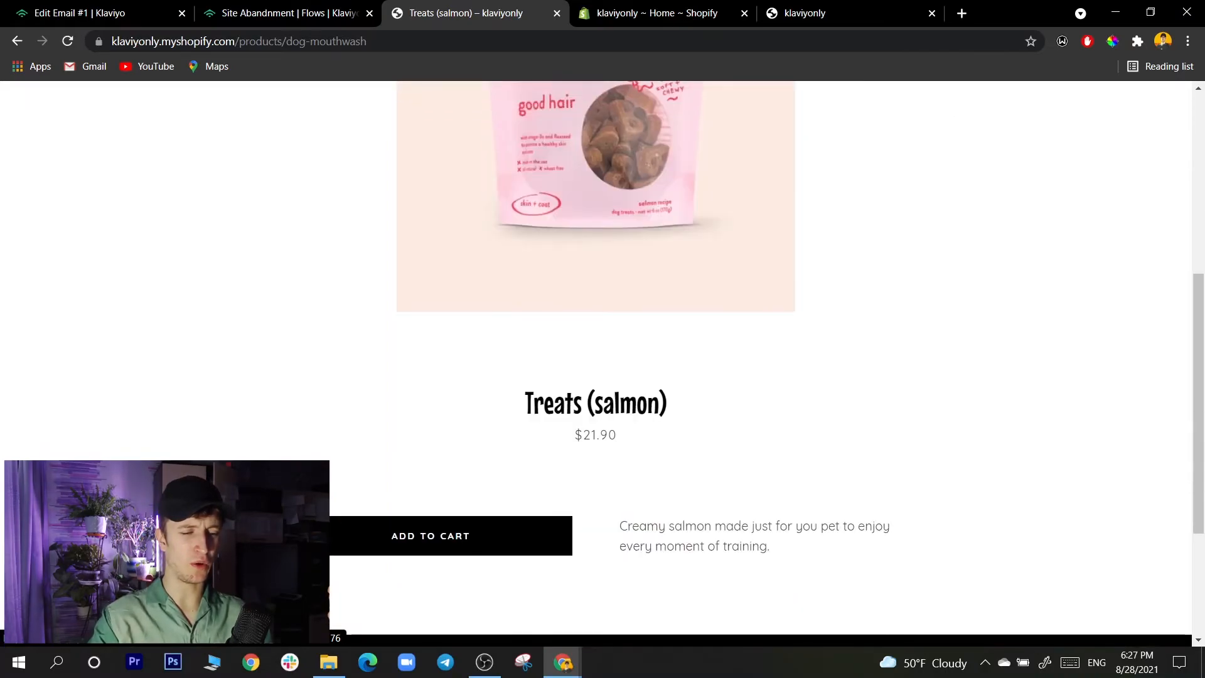
pyautogui.scroll(5, 596, 363)
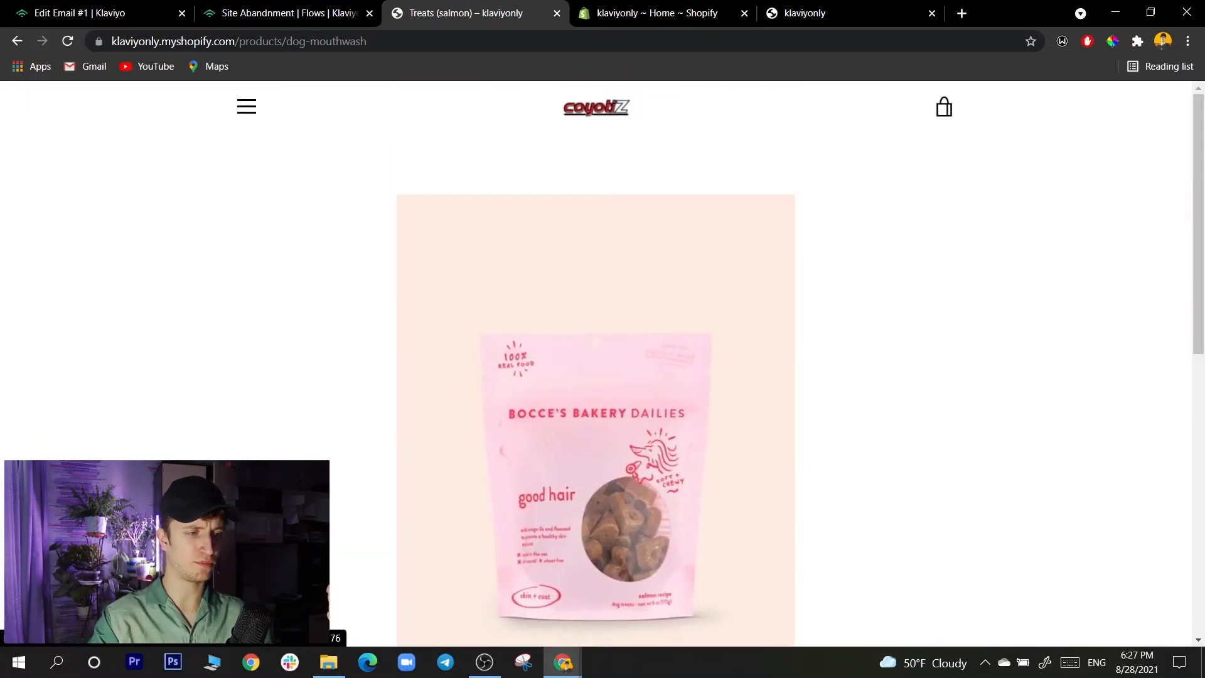
pyautogui.scroll(-4, 596, 363)
pyautogui.scroll(3, 596, 363)
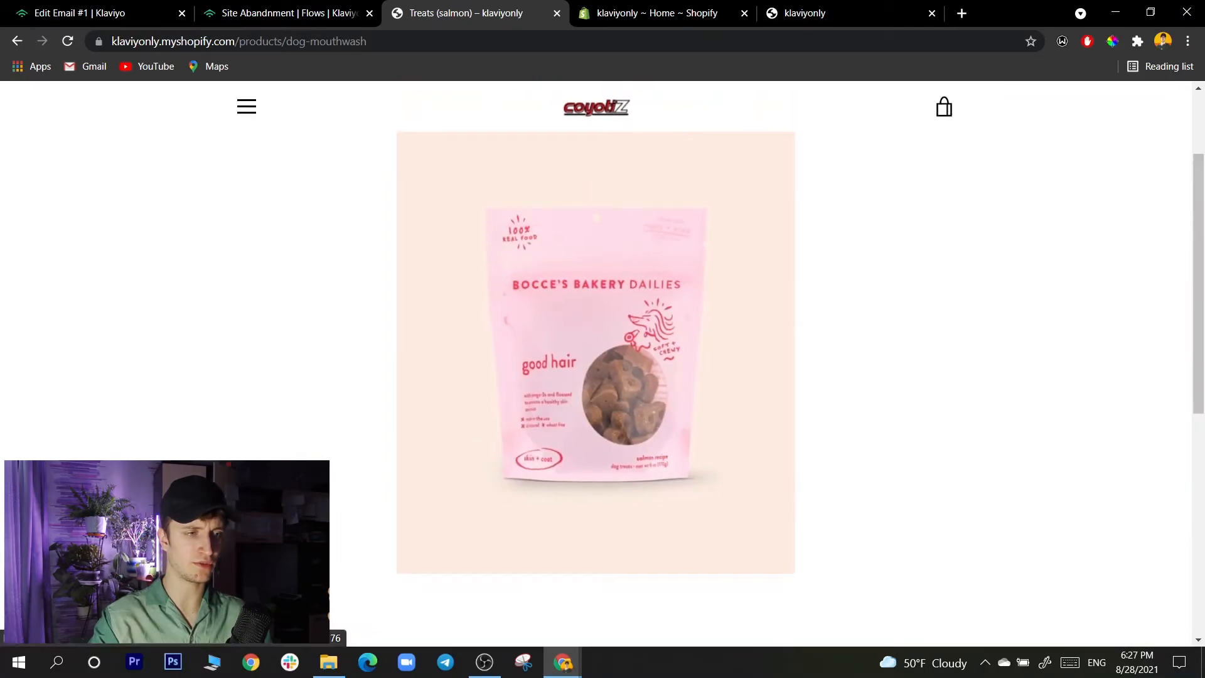
# - Open the Treats (turkey) product page from the email's movie posters, look it over, and return to the email preview
pyautogui.click(17, 41)
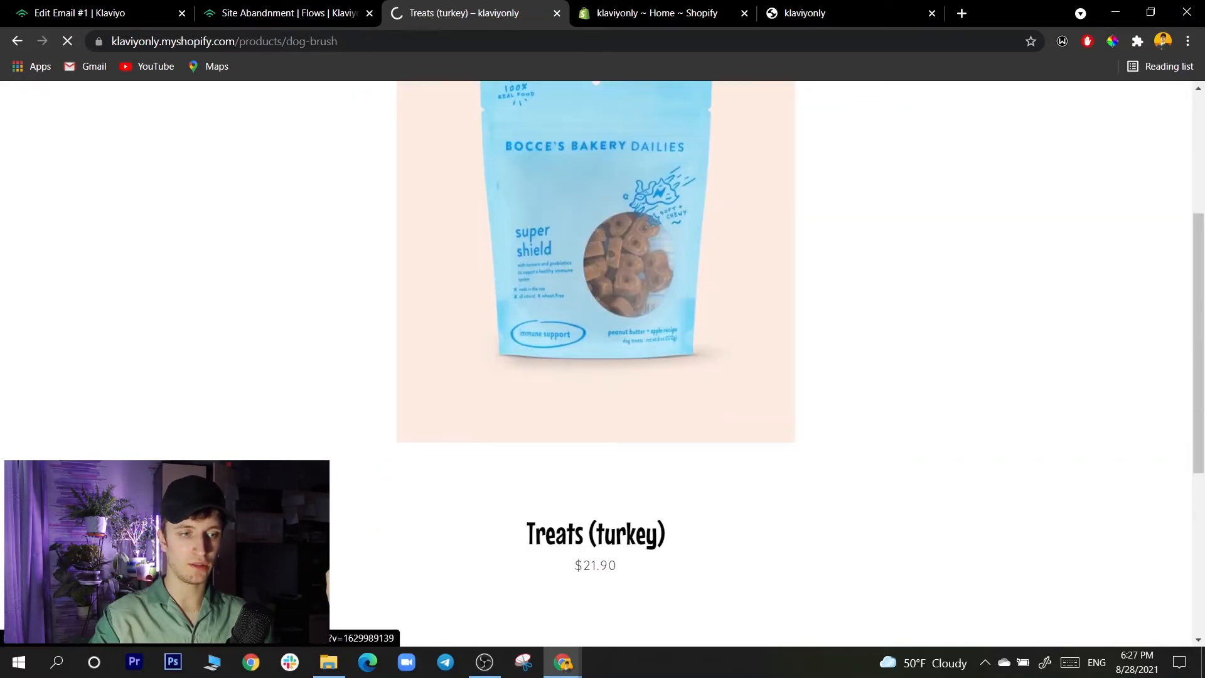
pyautogui.scroll(-4, 596, 376)
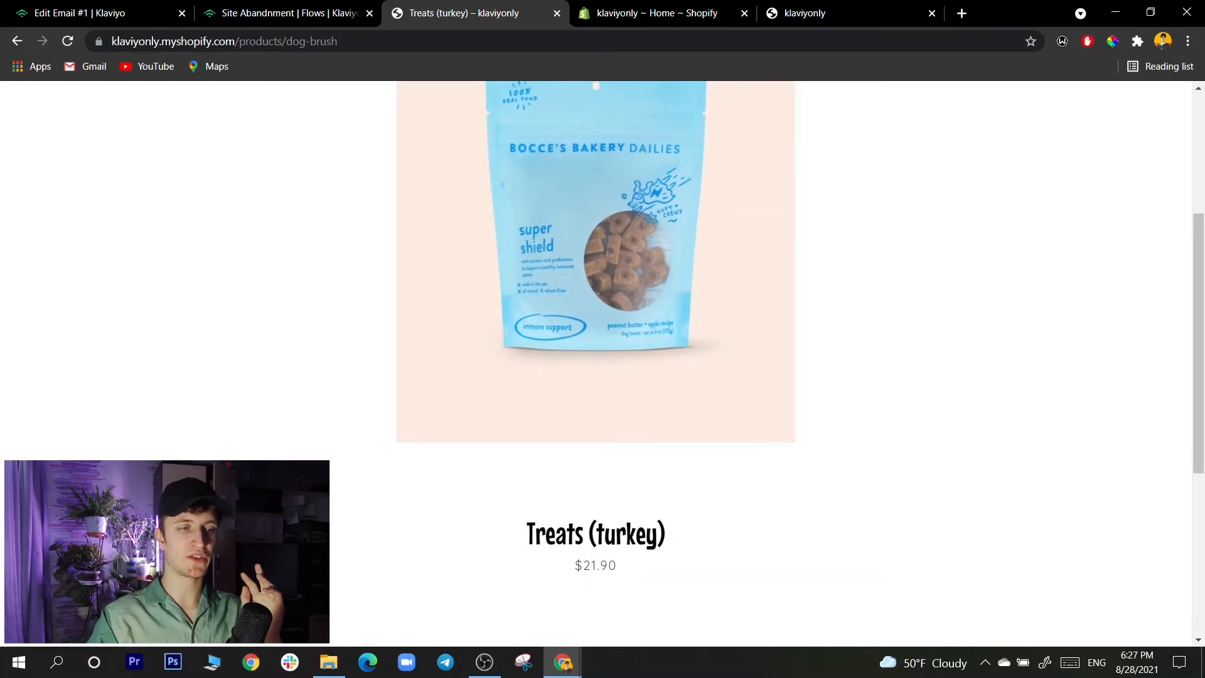
pyautogui.click(287, 13)
pyautogui.click(94, 14)
pyautogui.click(465, 13)
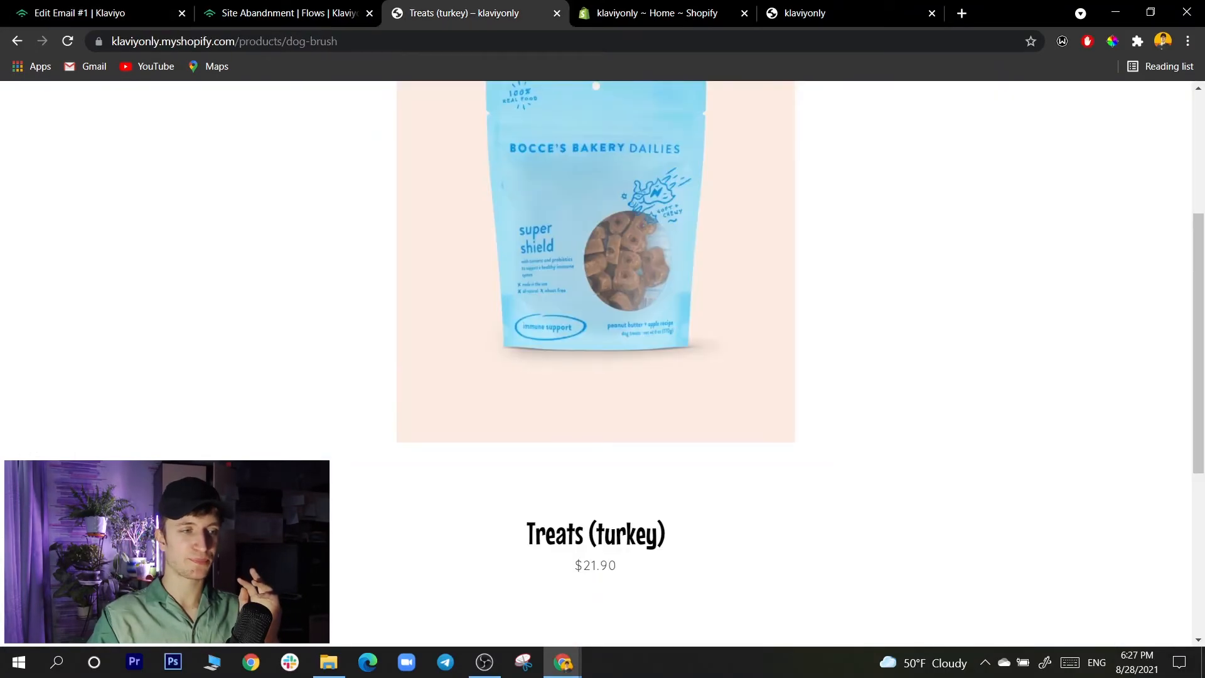
pyautogui.click(17, 41)
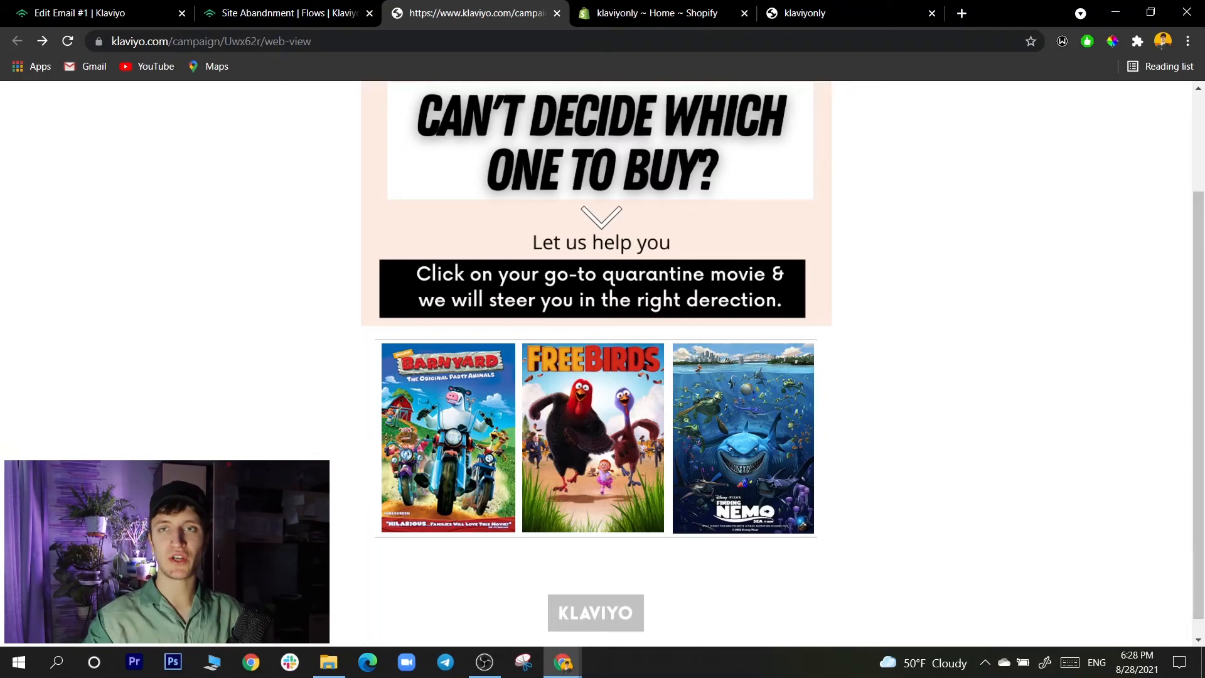
pyautogui.scroll(2, 597, 377)
pyautogui.scroll(-2, 596, 377)
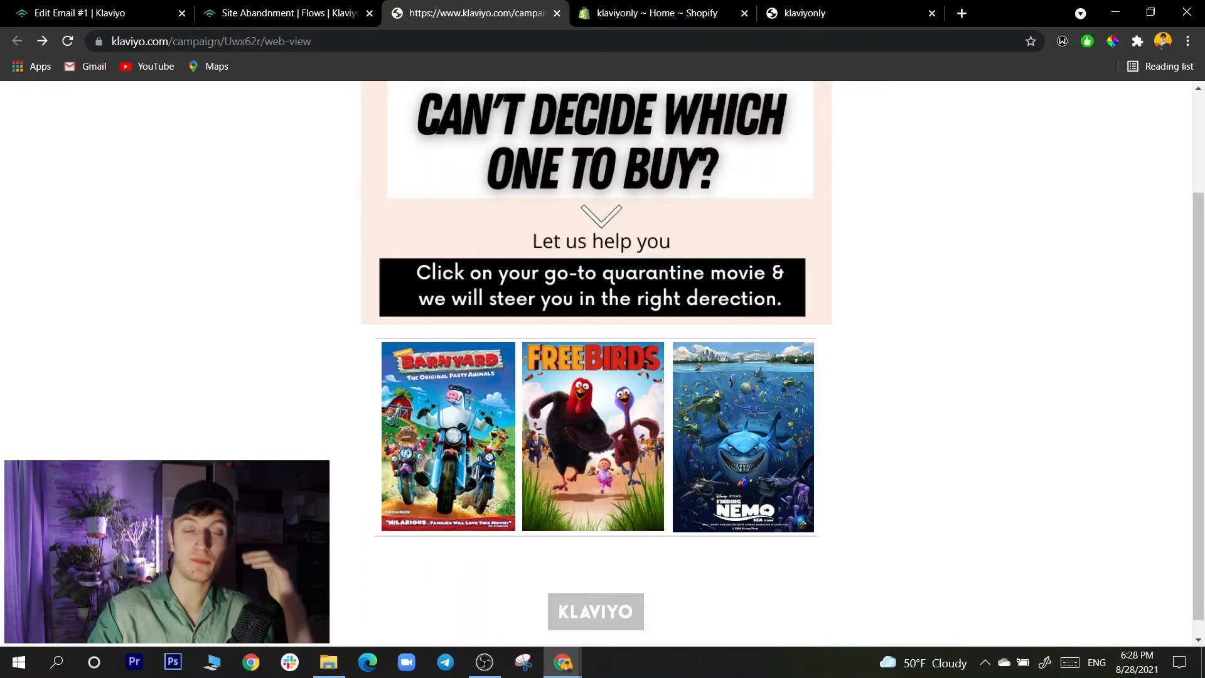
pyautogui.scroll(2, 597, 376)
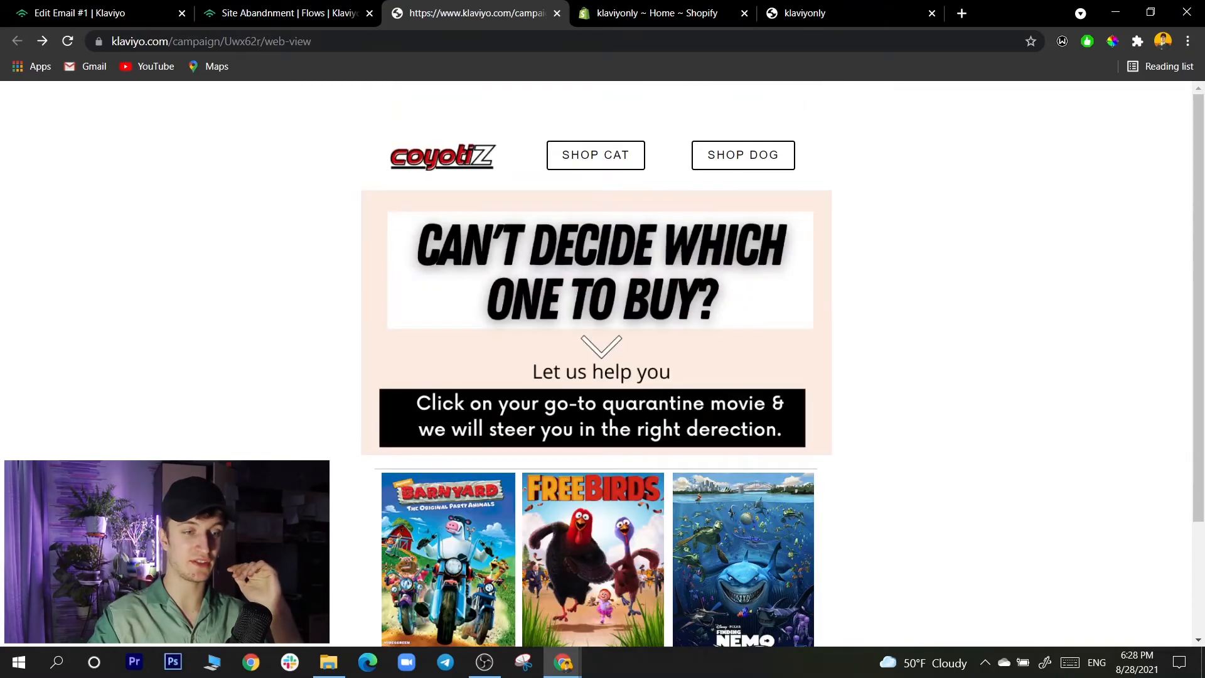
pyautogui.scroll(-2, 596, 377)
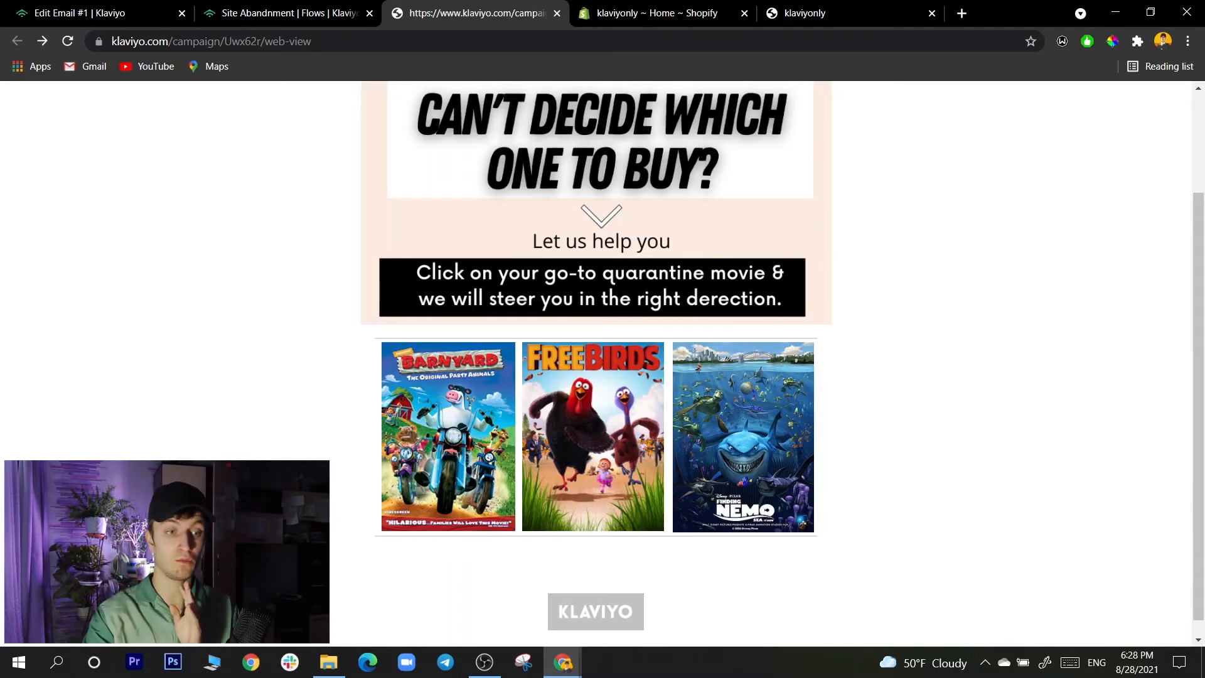
pyautogui.scroll(2, 597, 364)
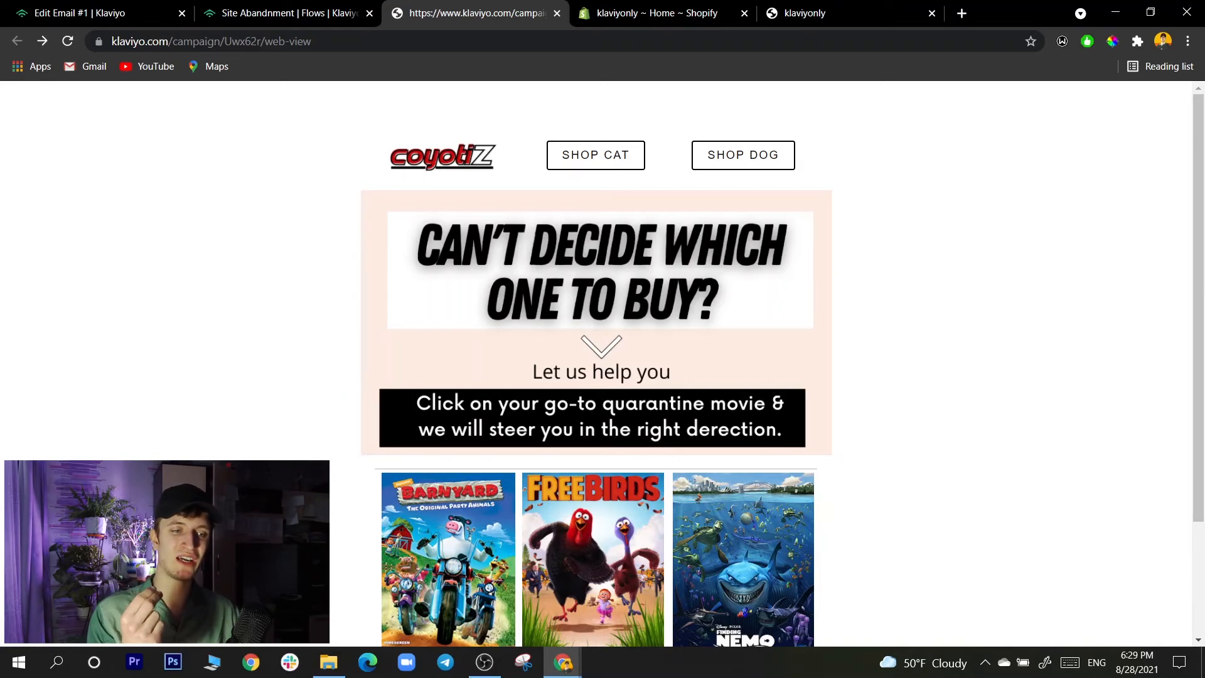
pyautogui.scroll(-1, 597, 371)
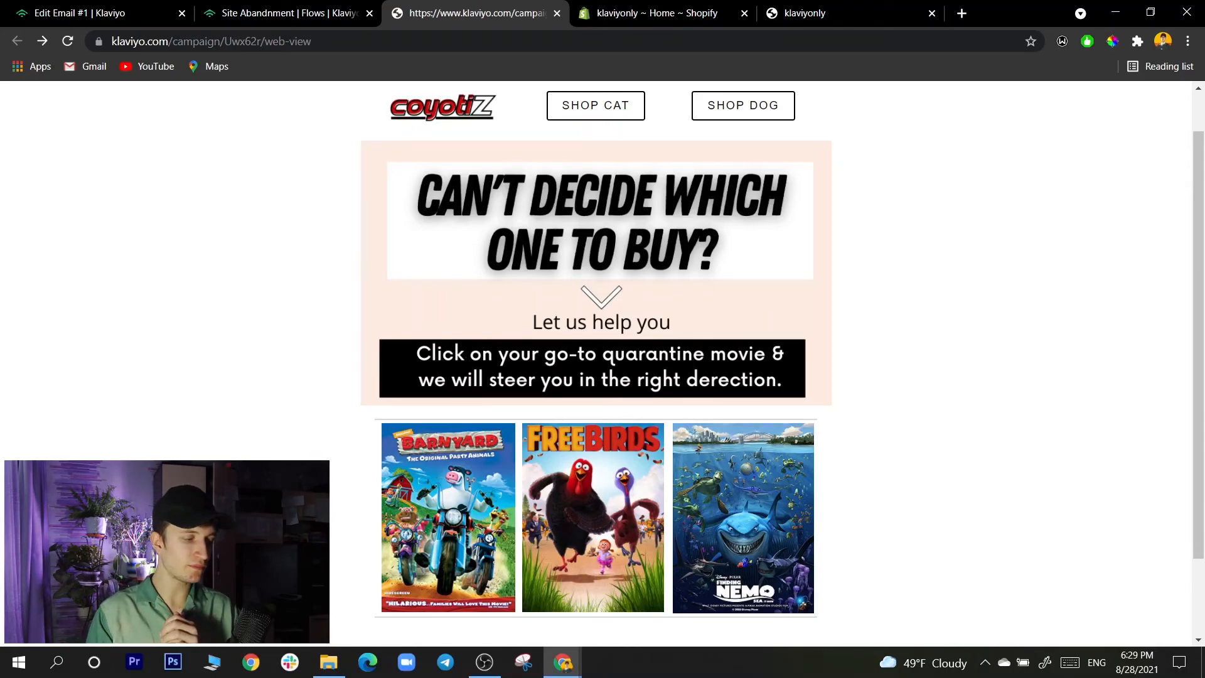
# - Return to the Site Abandonment flow, and bring up the Viewed Product metric's activity feed in the other browser window
pyautogui.hotkey('ctrl', 'shift', 'Tab')
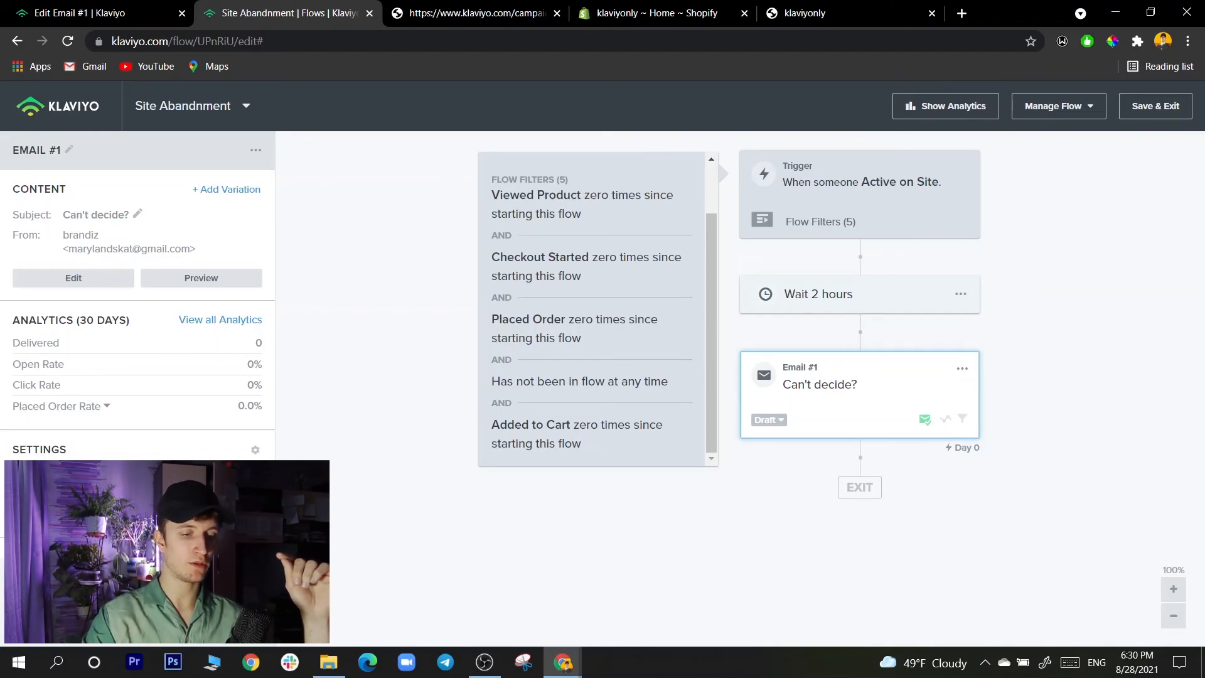
pyautogui.moveTo(563, 662)
pyautogui.click(471, 619)
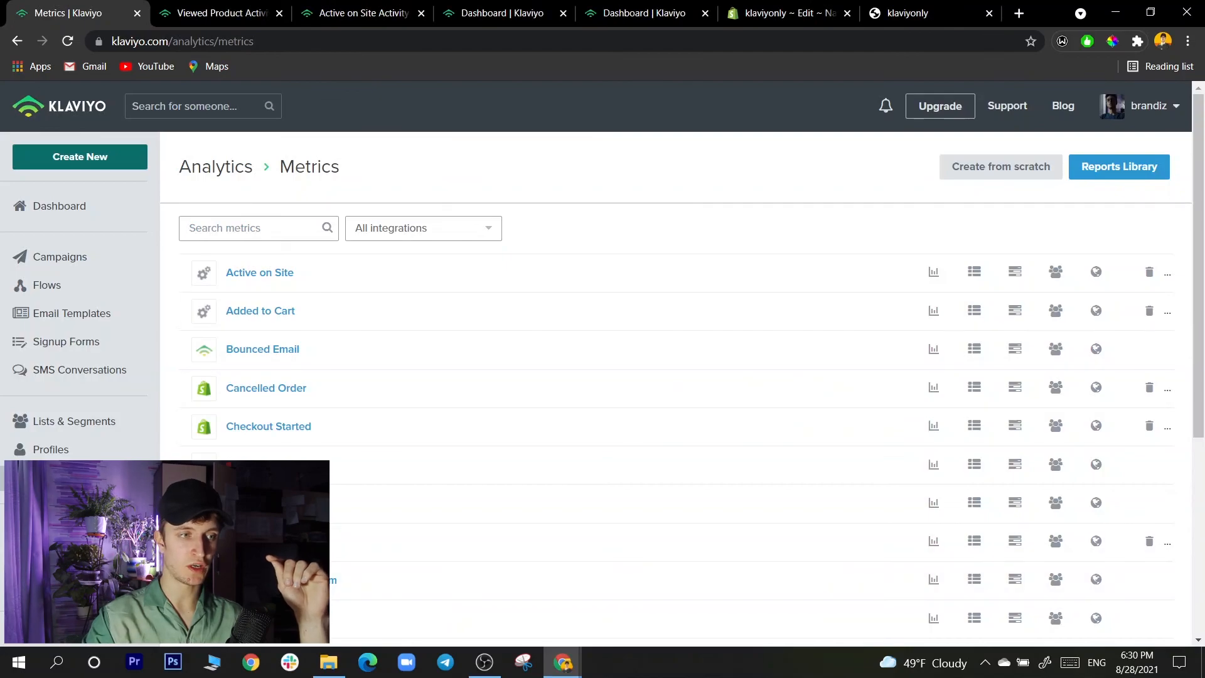
pyautogui.hotkey('ctrl', 'Tab')
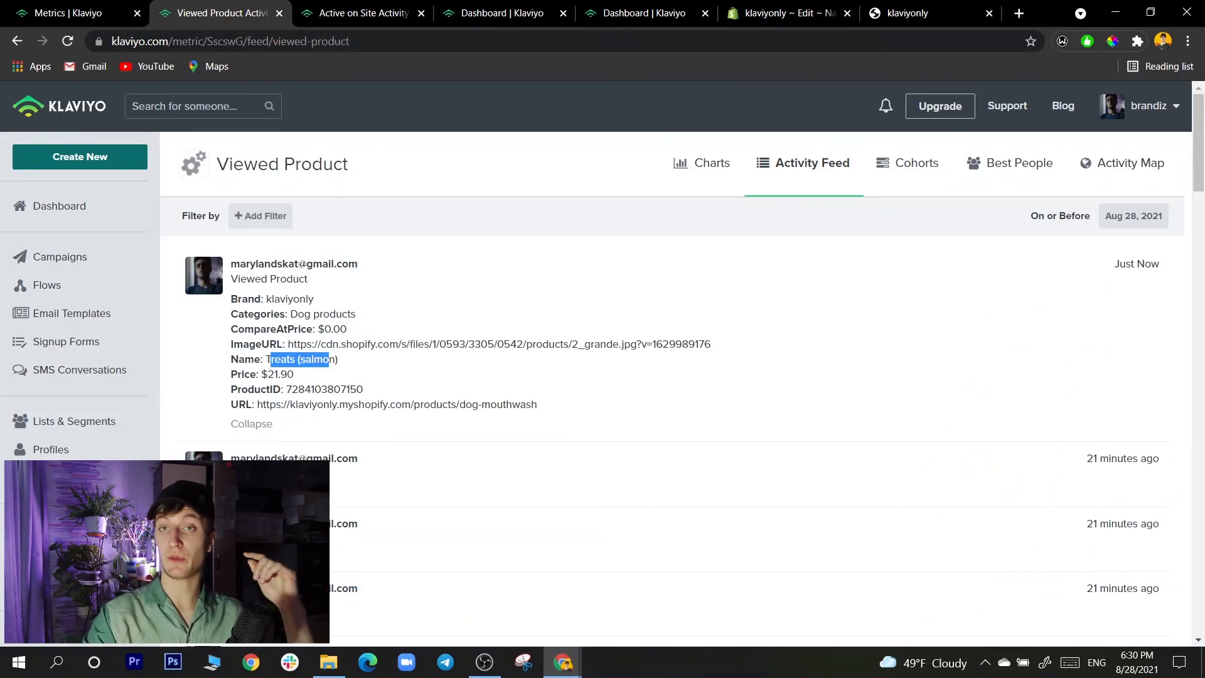